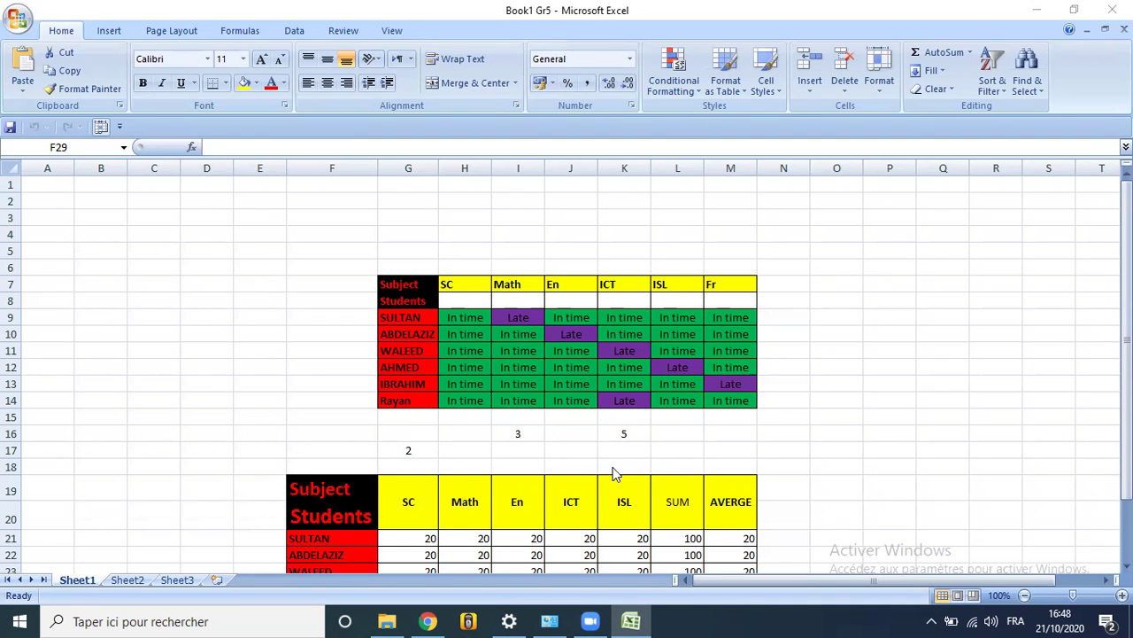
Examine the marks table and the SUM formula in cell L21
scroll(483, 432, down, 5)
scroll(484, 432, up, 5)
scroll(483, 432, down, 4)
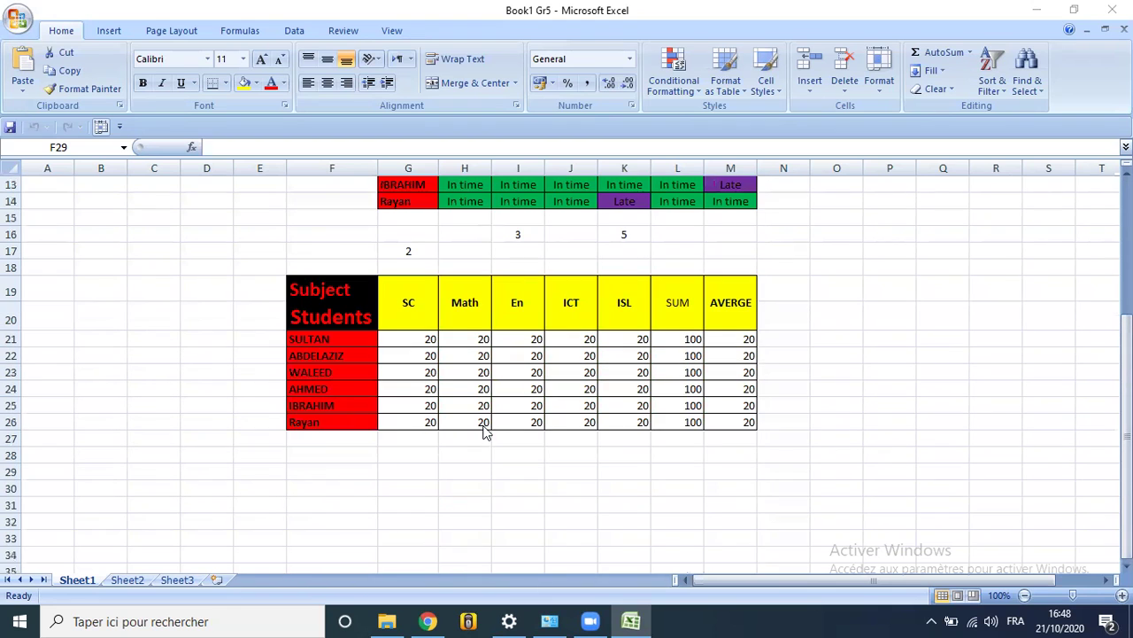
click(672, 437)
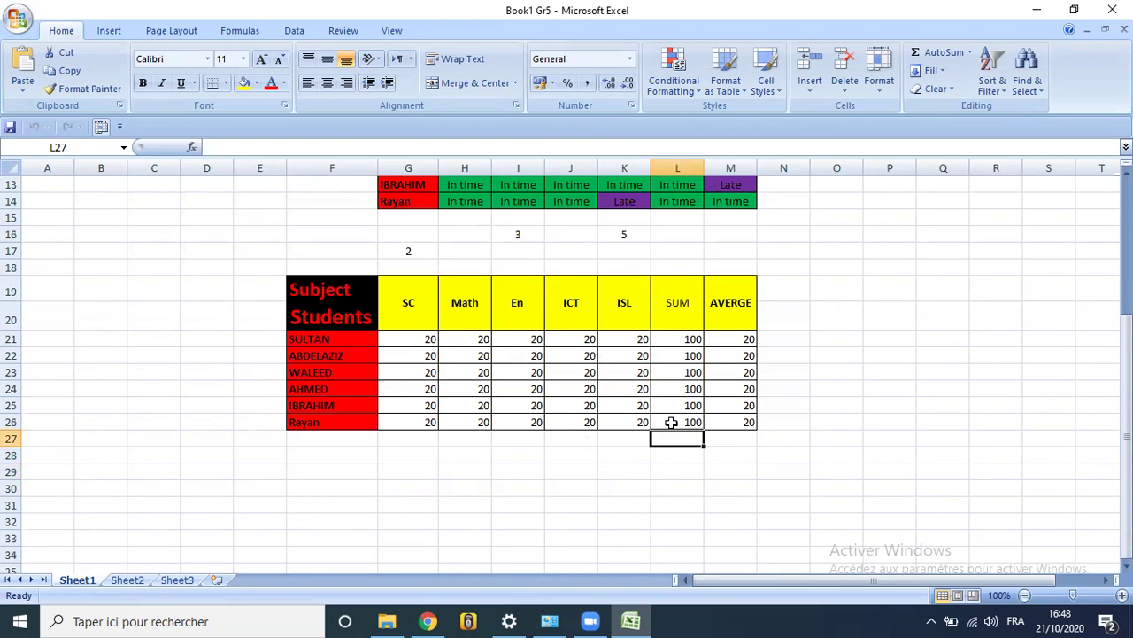
click(692, 470)
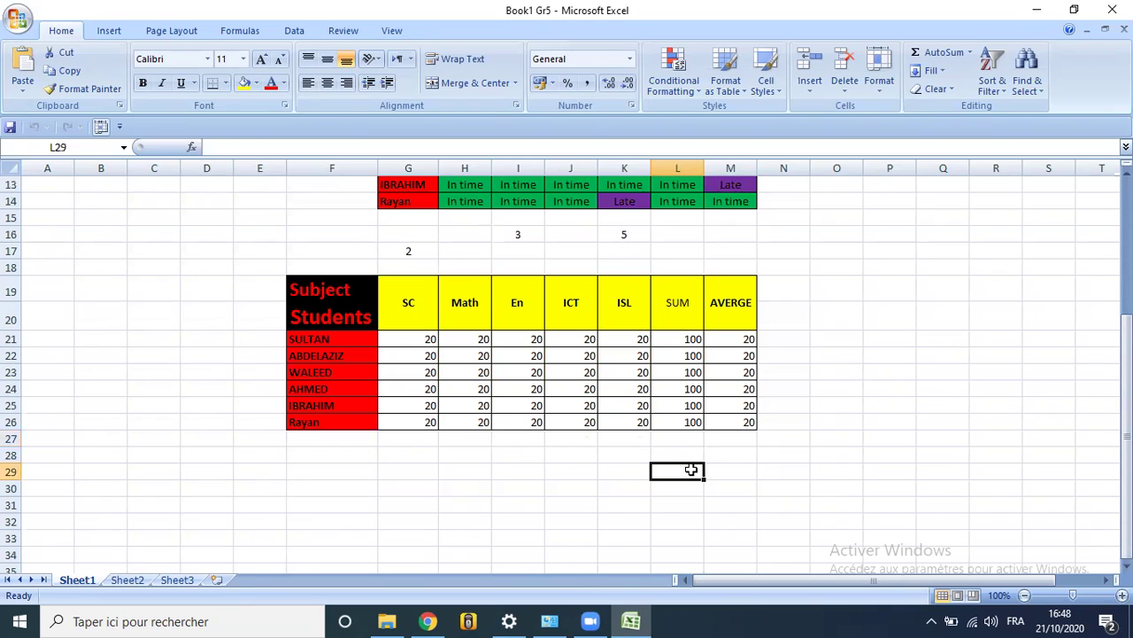
click(692, 421)
click(683, 341)
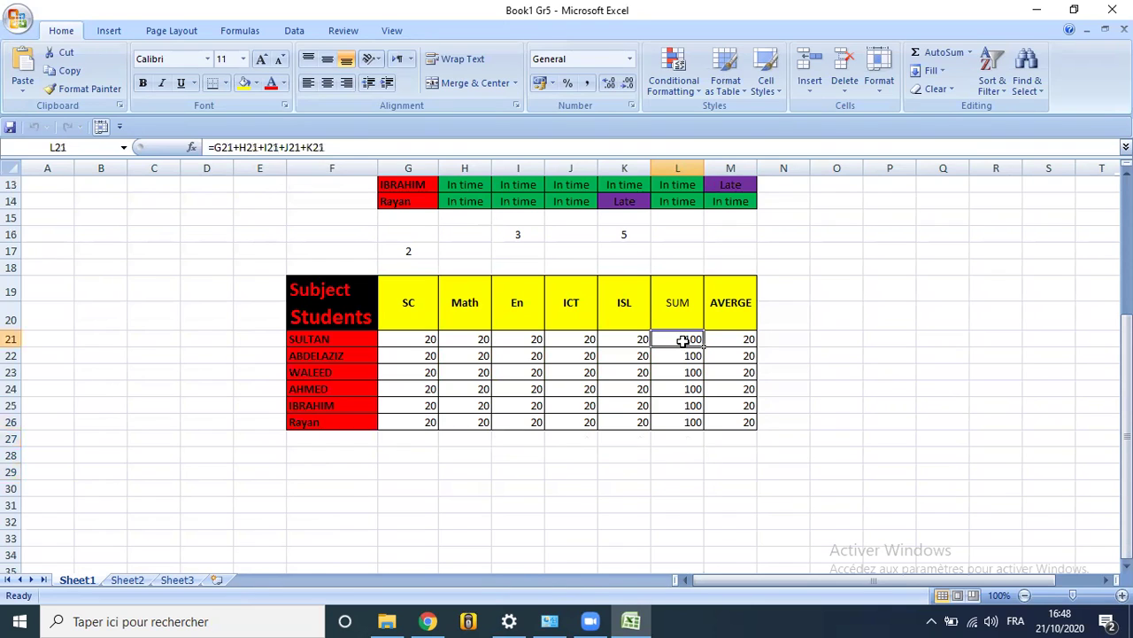
Change the first student's marks in row 21 to 14 for SC, 15 for Math and 18 for ISL
click(426, 340)
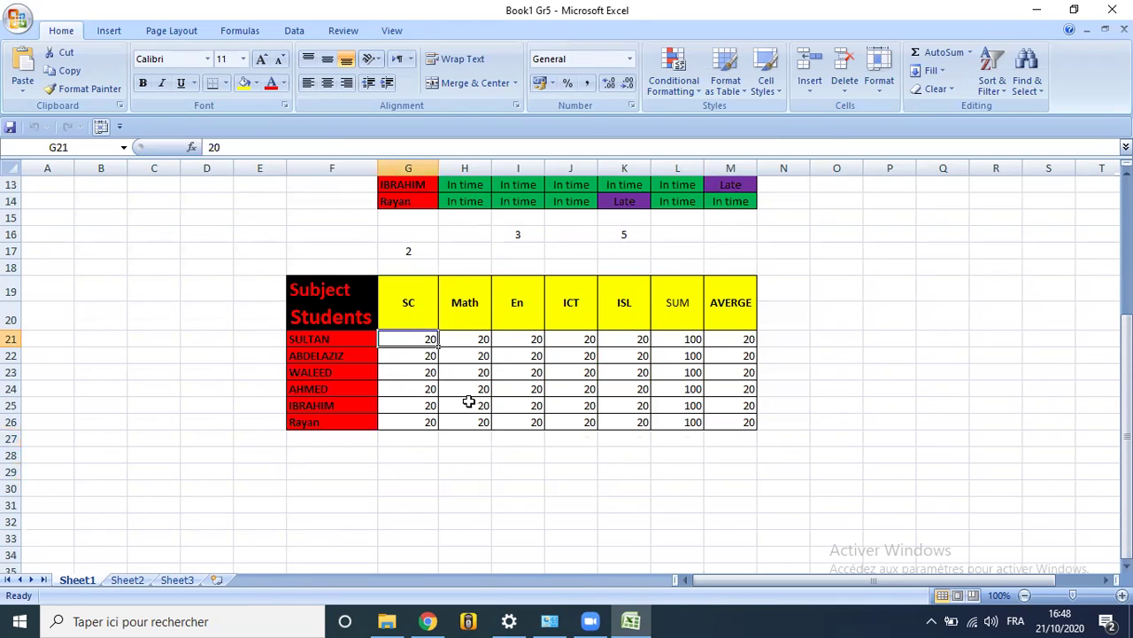
text(14)
key(Tab)
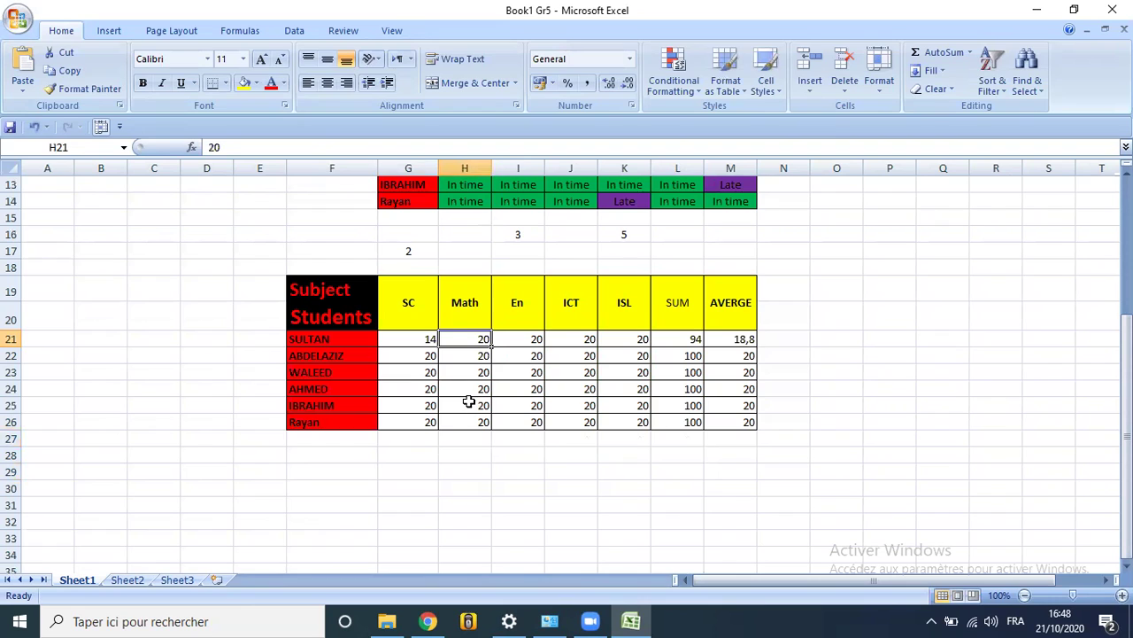
text(15)
key(Tab)
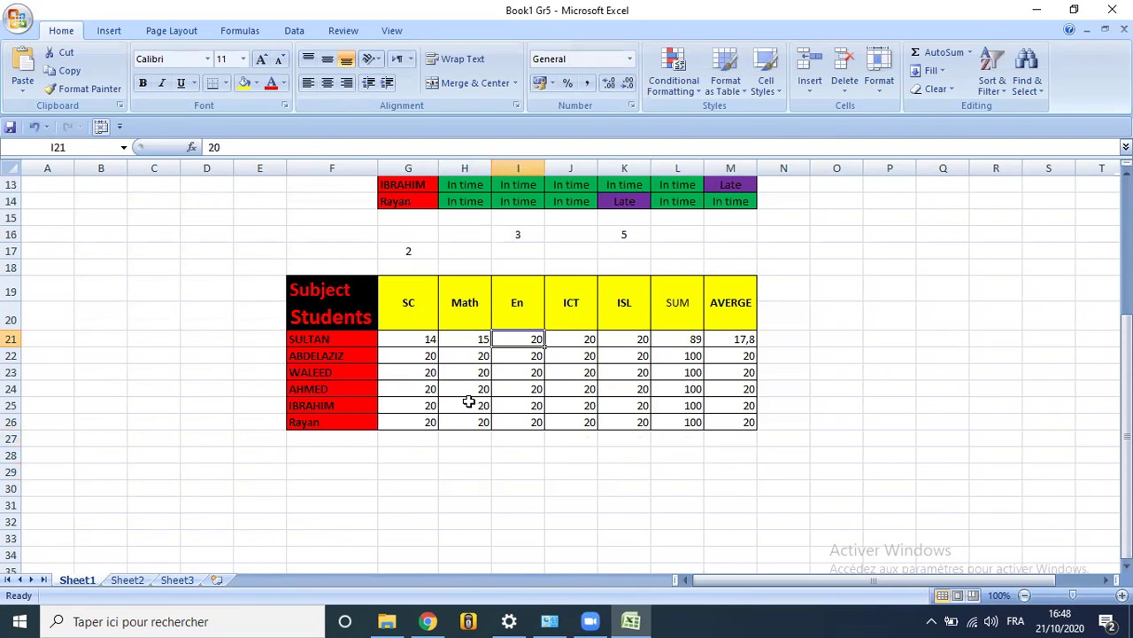
key(Tab)
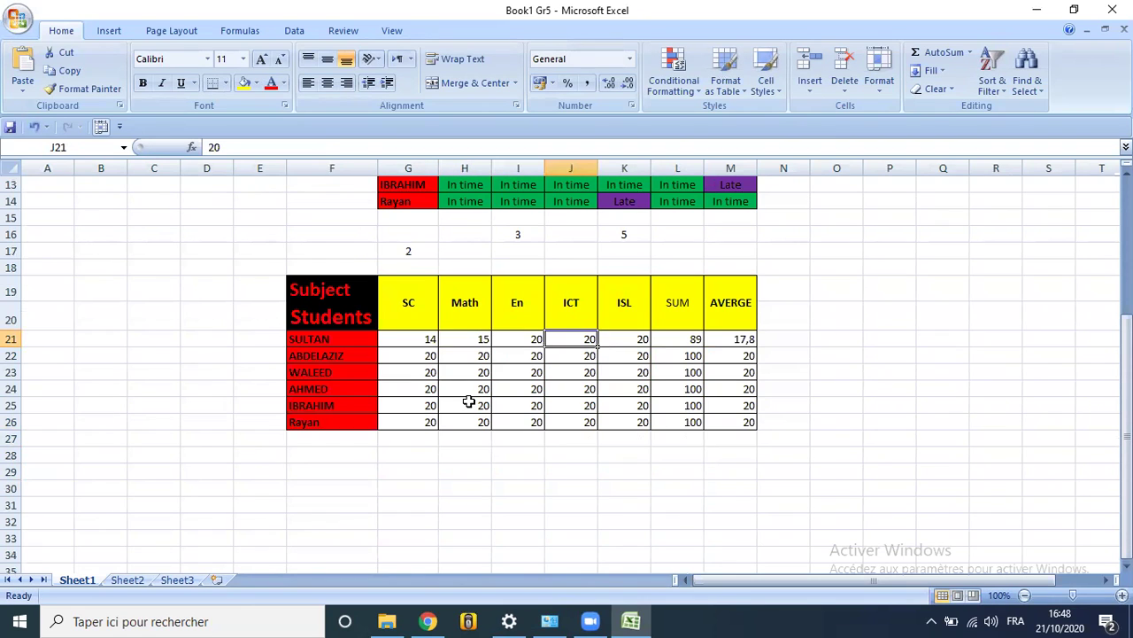
key(Tab)
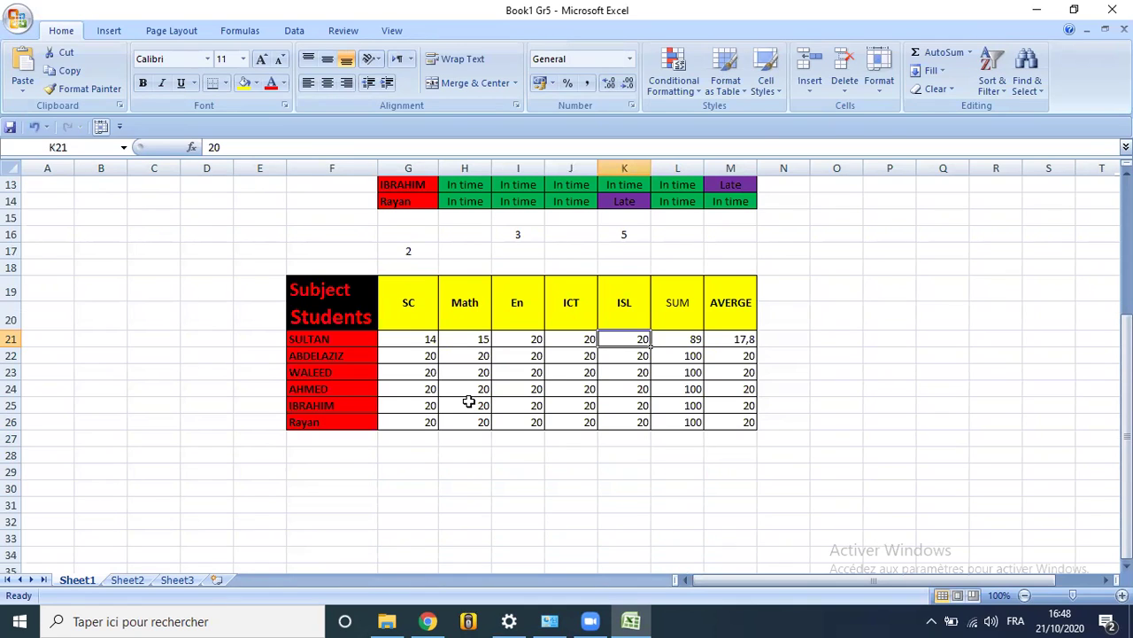
text(18)
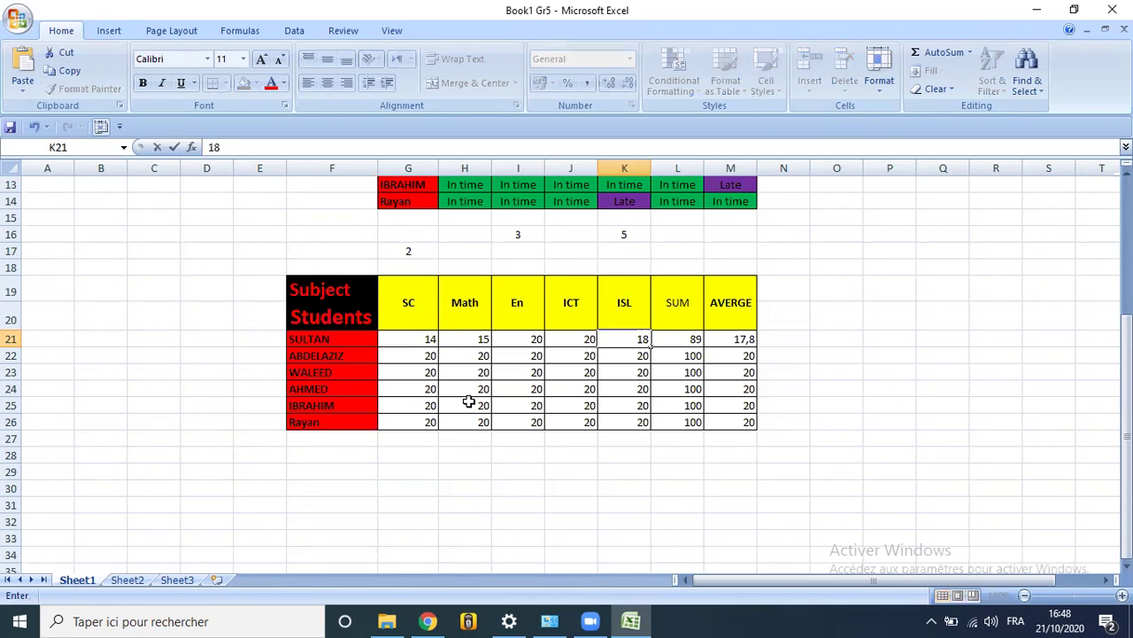
click(519, 405)
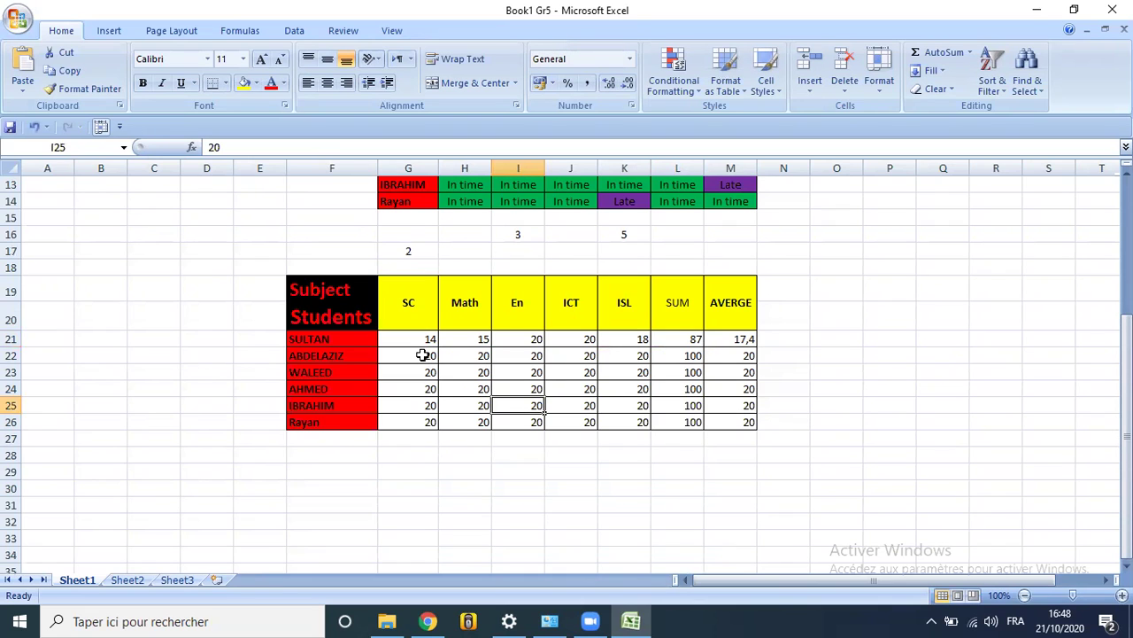
Change the second student's marks in row 22 to 13 for SC, 10 for Math, 16 for En and 18 for ICT
click(424, 355)
text(14)
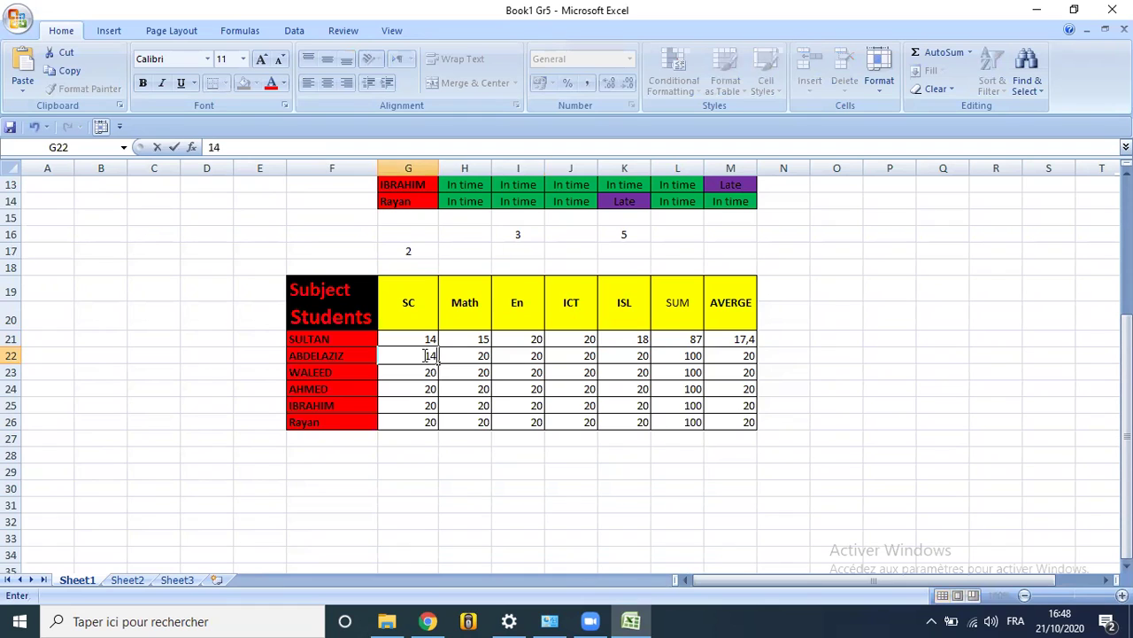
key(BackSpace)
text(3)
key(Tab)
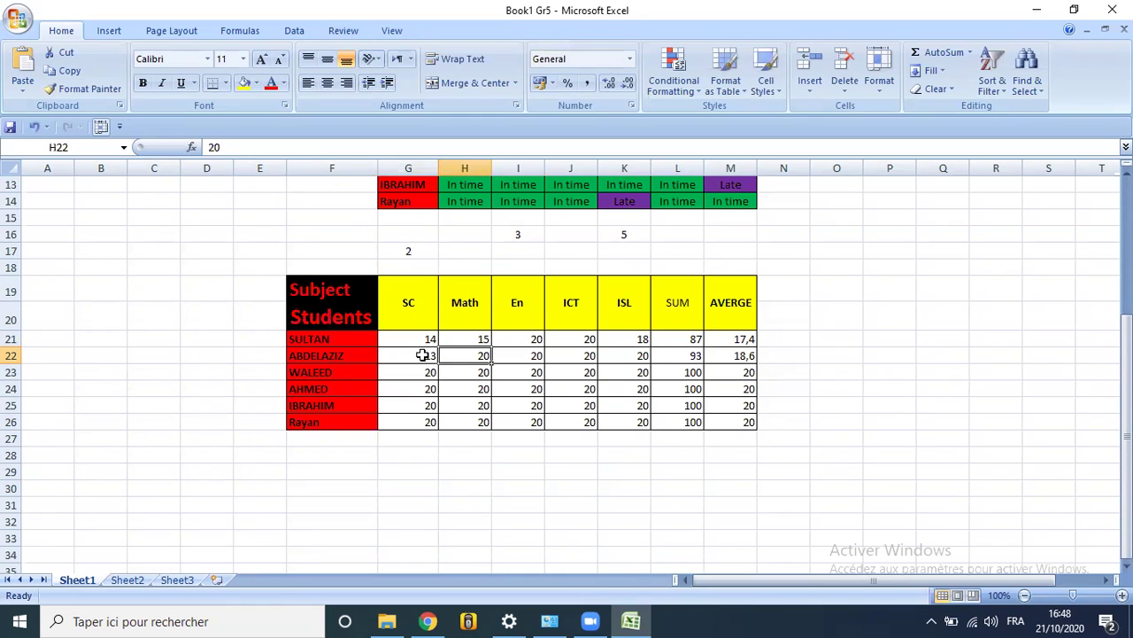
text(10)
key(Tab)
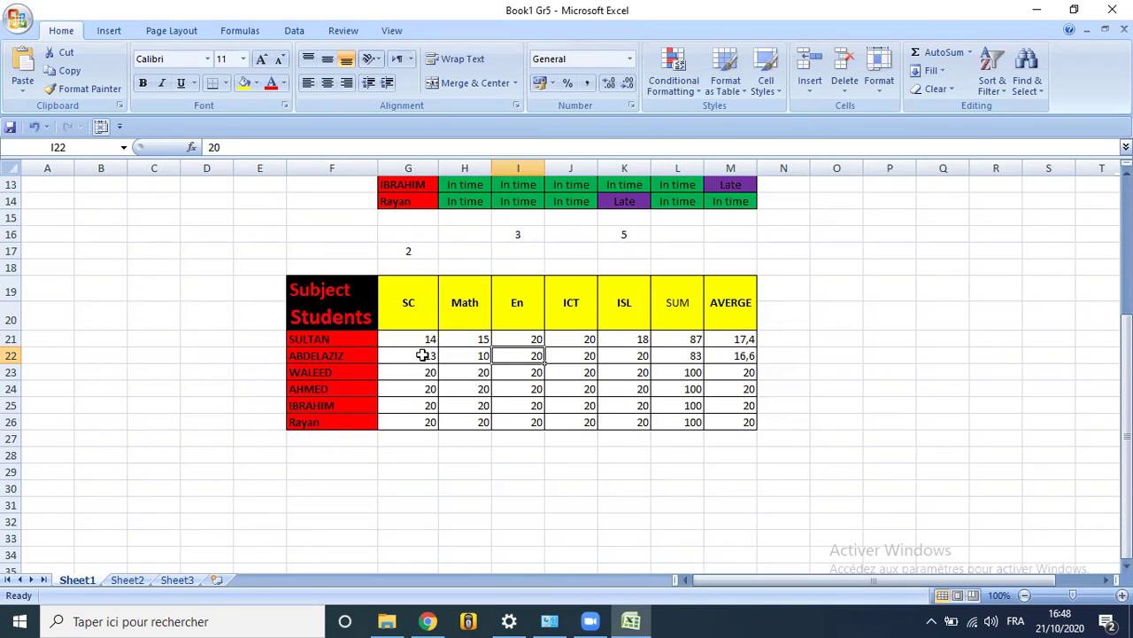
text(16)
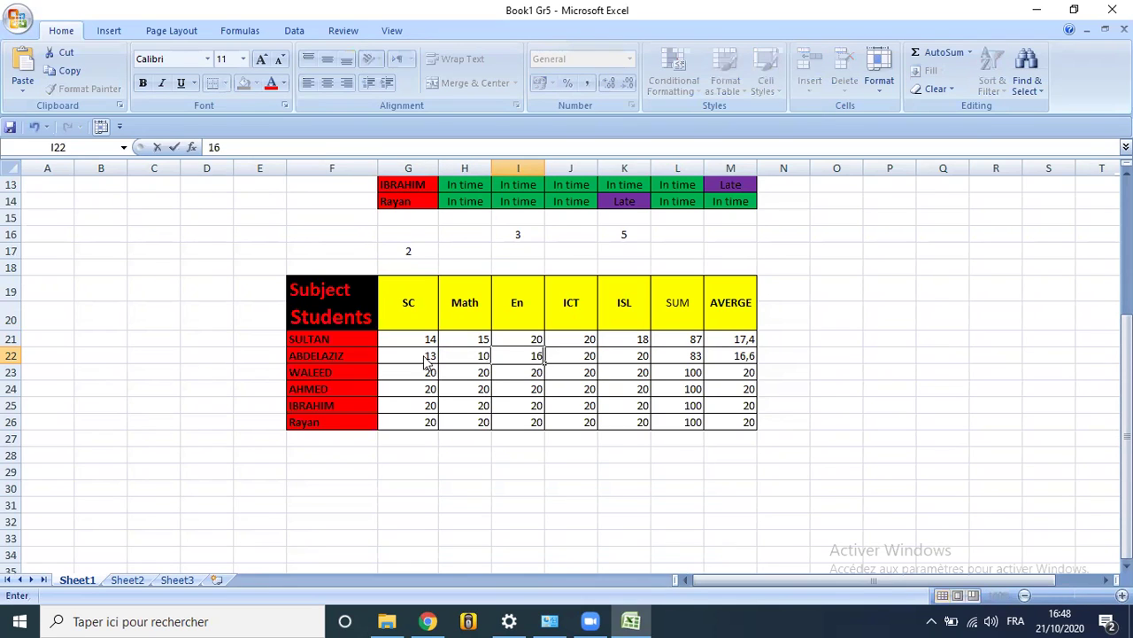
key(Tab)
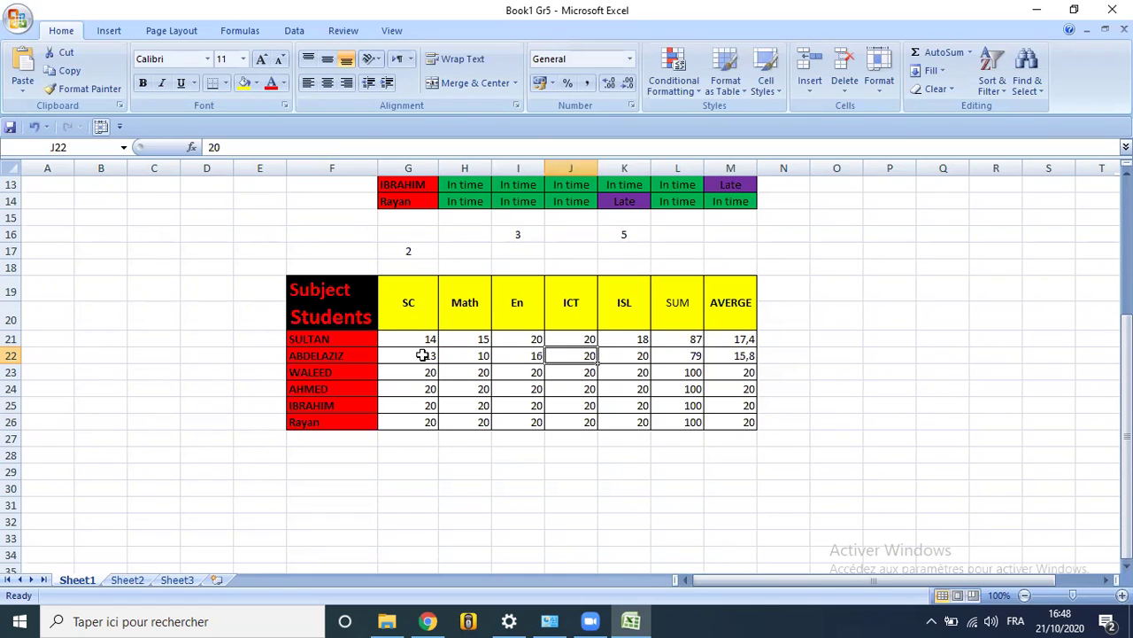
text(18)
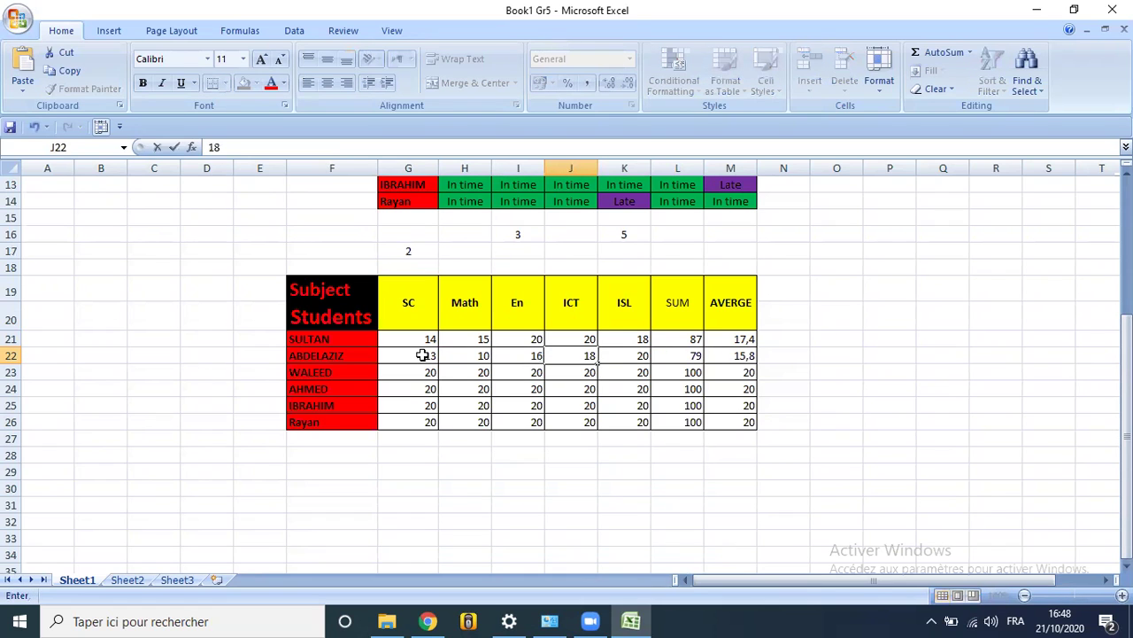
key(Tab)
key(Return)
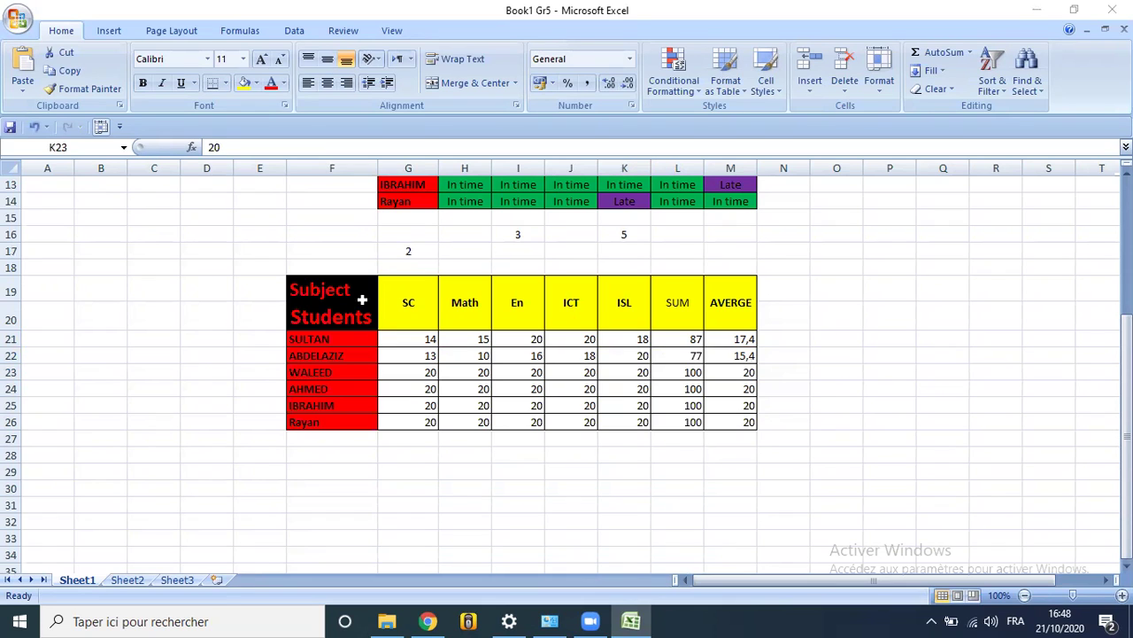
Replace all six student names in cells F21 to F26 of the marks table with new first names
click(335, 340)
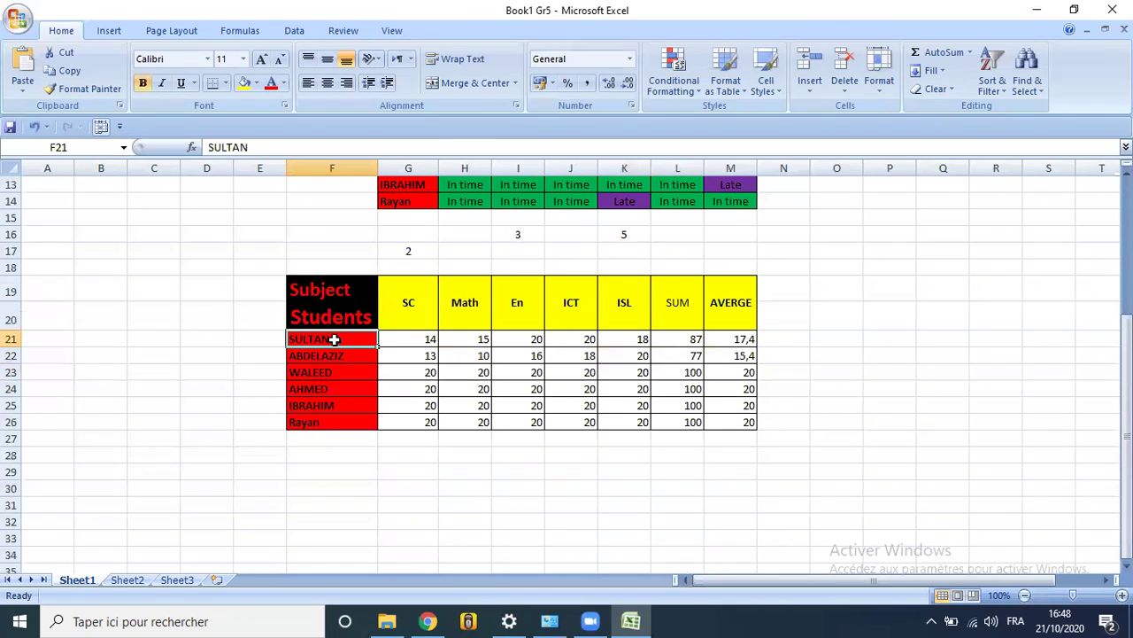
text(Mah)
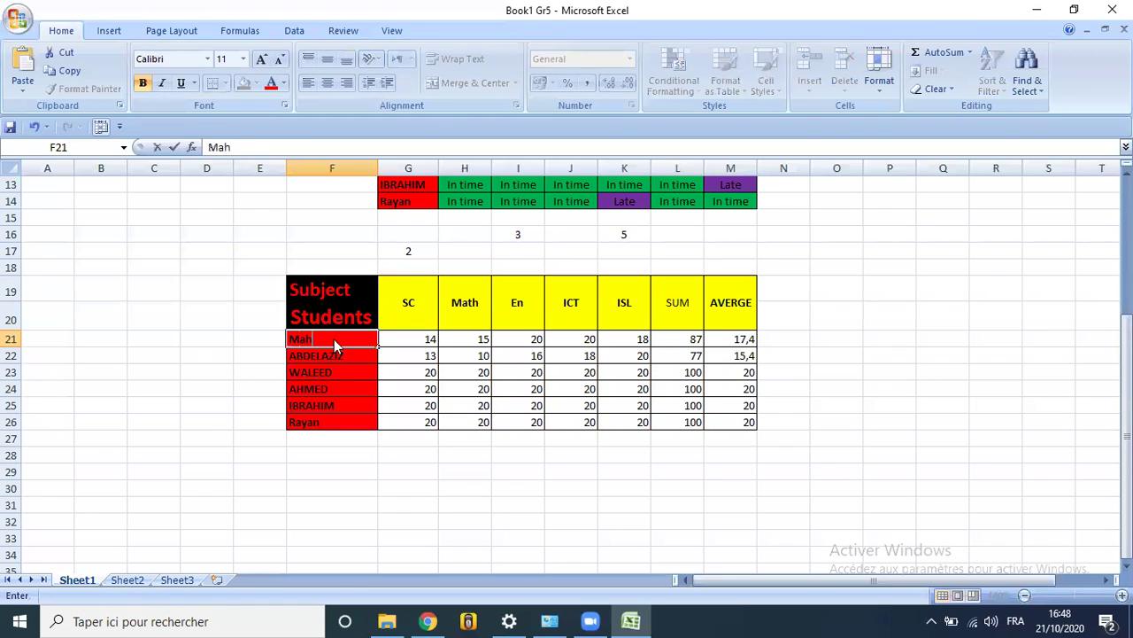
text(moud)
key(Return)
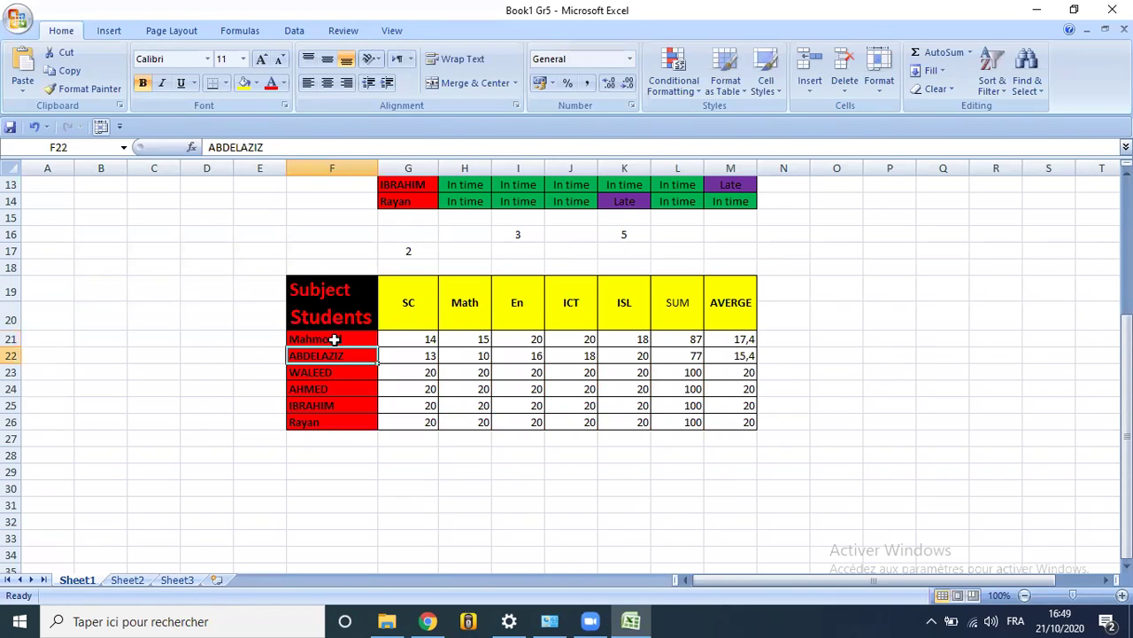
text(Fedi)
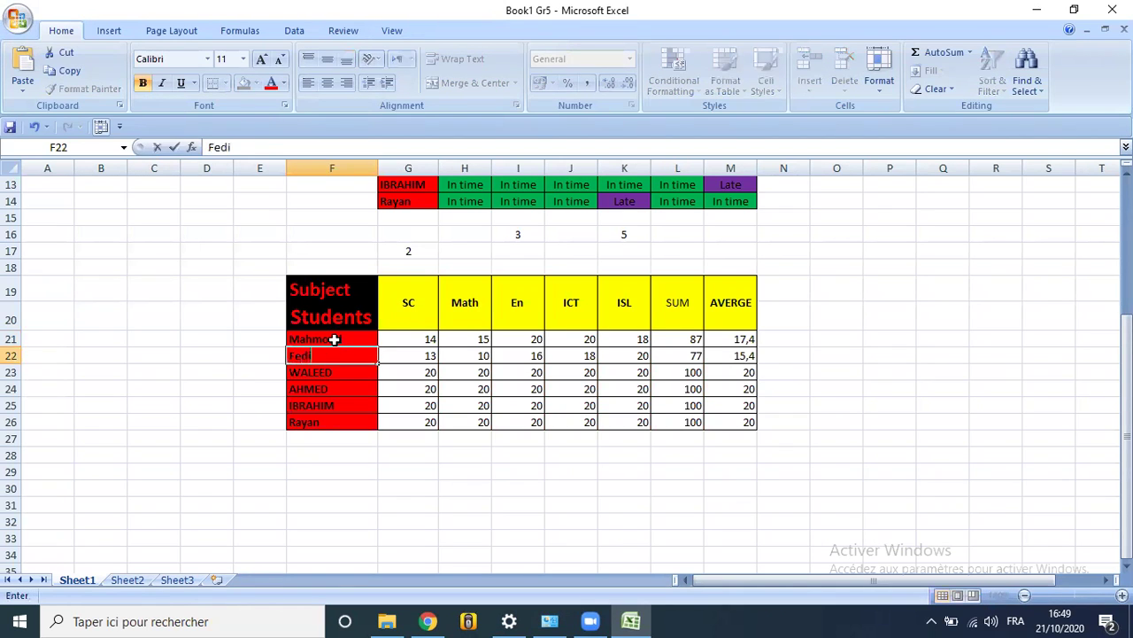
key(Return)
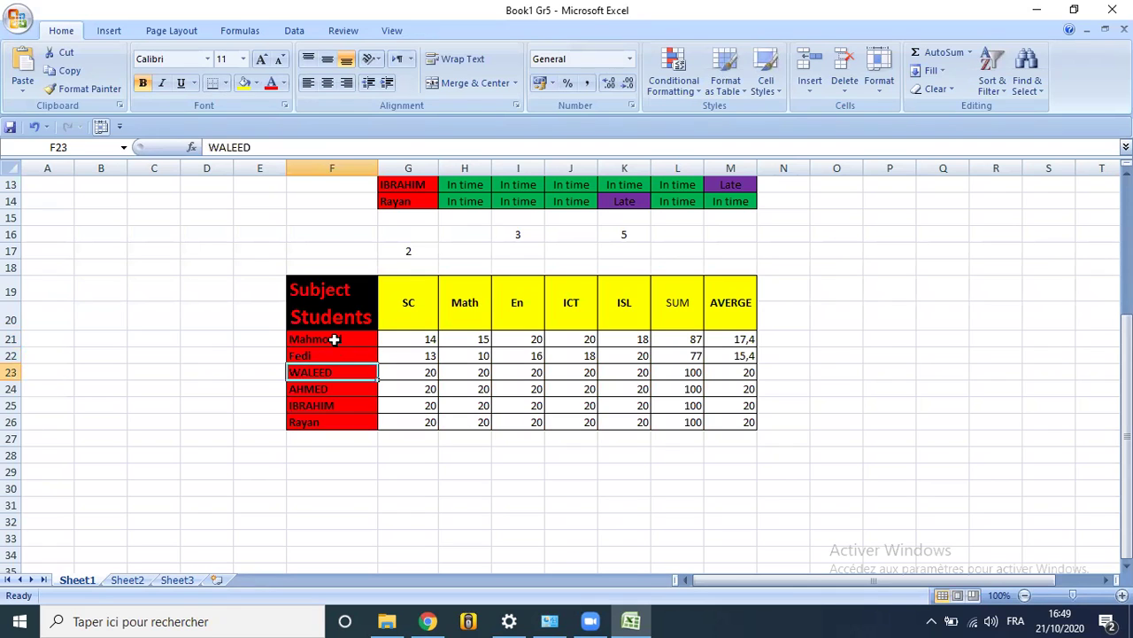
text(Haythem)
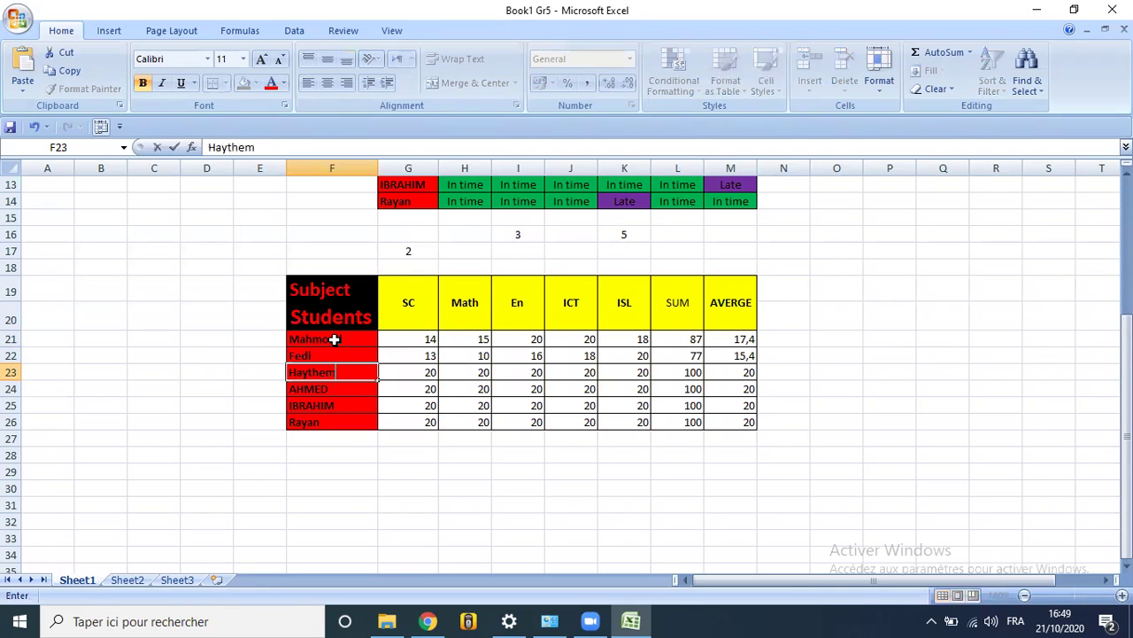
key(Return)
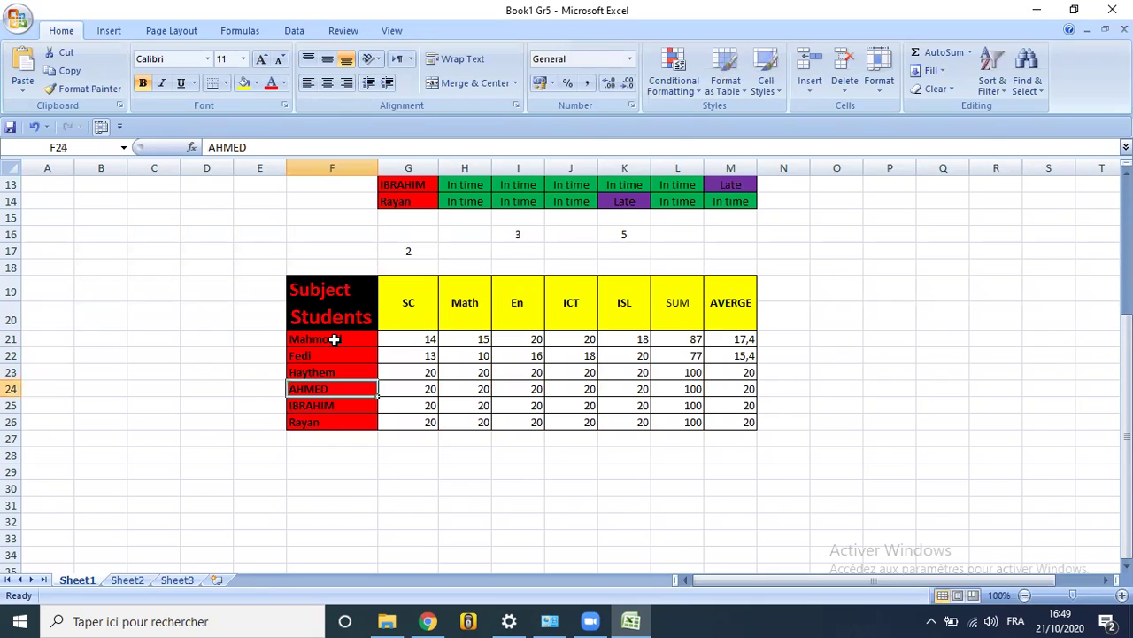
text(TOM)
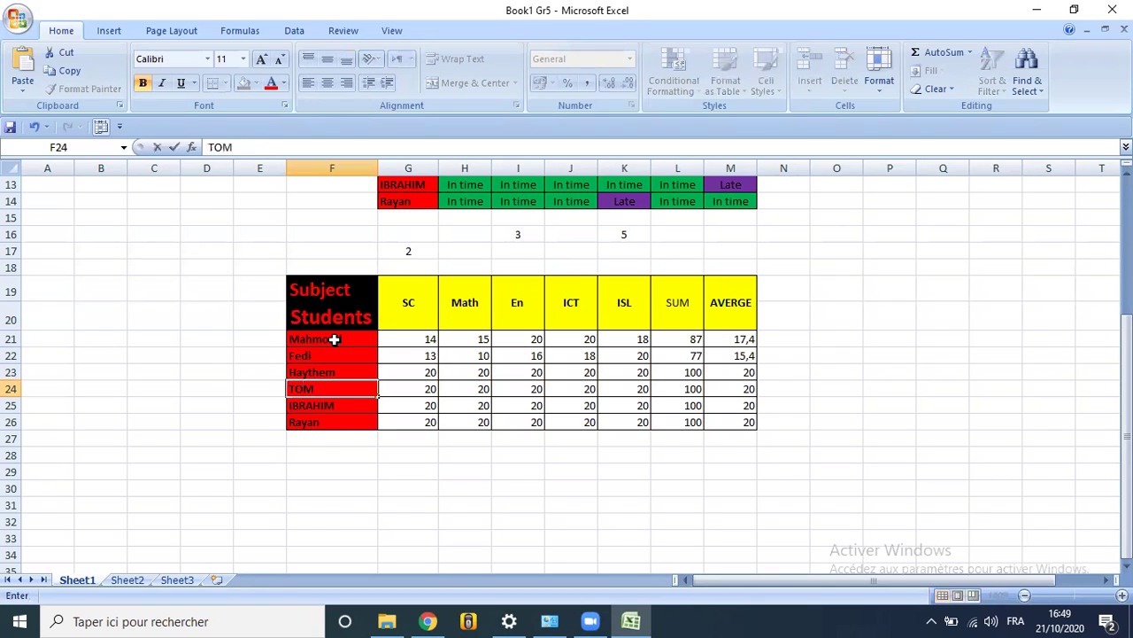
key(Return)
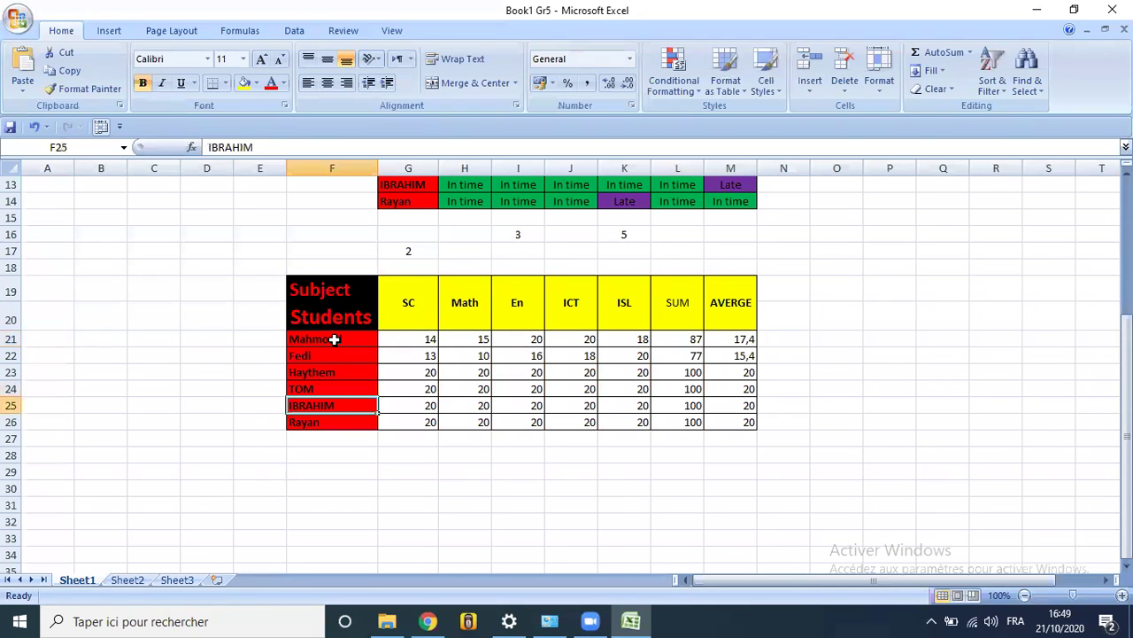
text(Brayan)
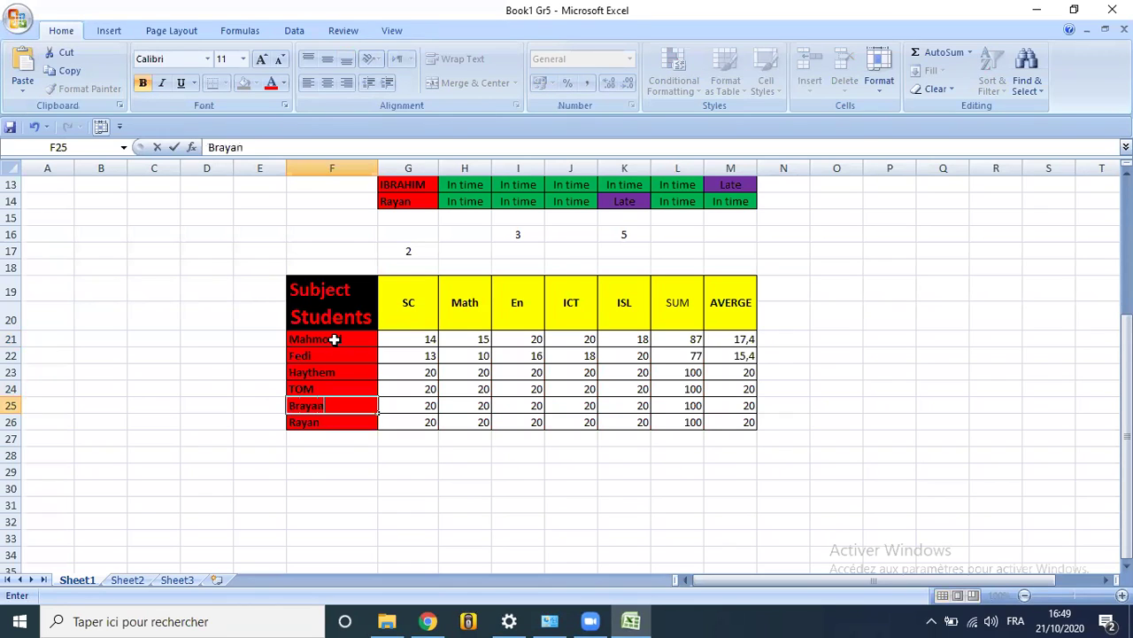
key(Return)
text(Théo)
click(430, 483)
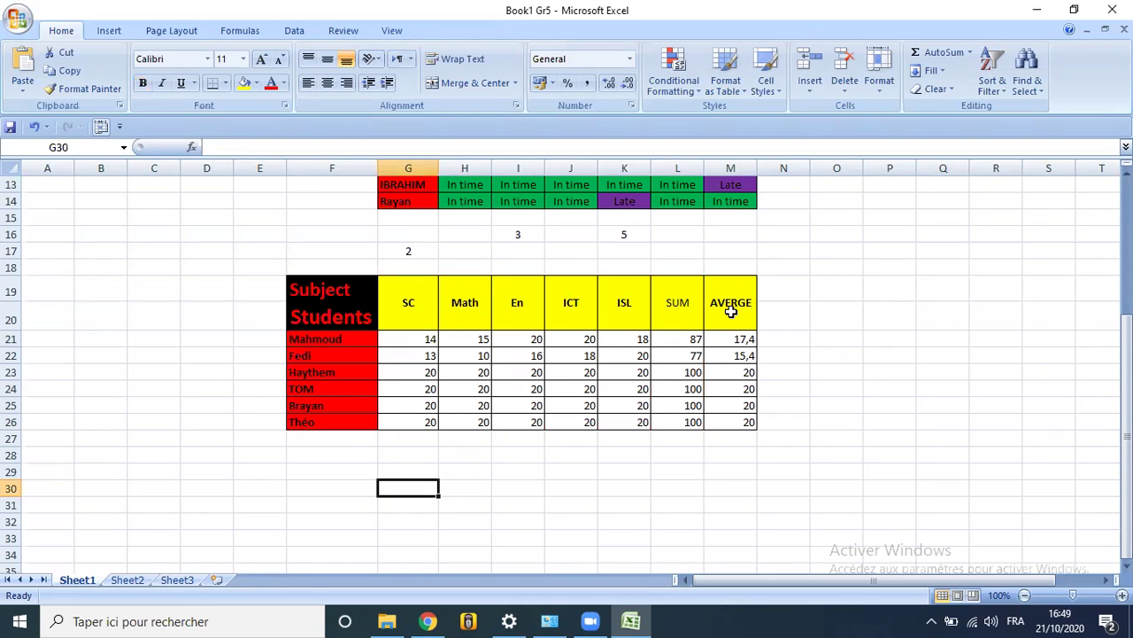
Change the fourth student's marks in row 24 to 1 for SC, 0 for Math, 2 for En and 10 for ICT
click(424, 390)
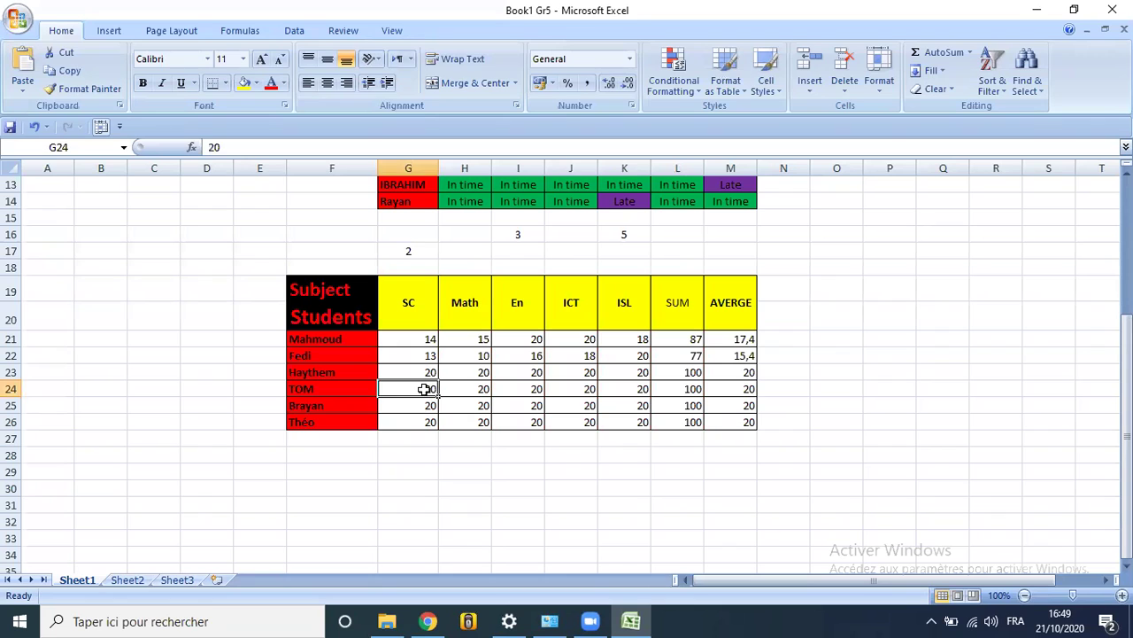
text(1)
key(Tab)
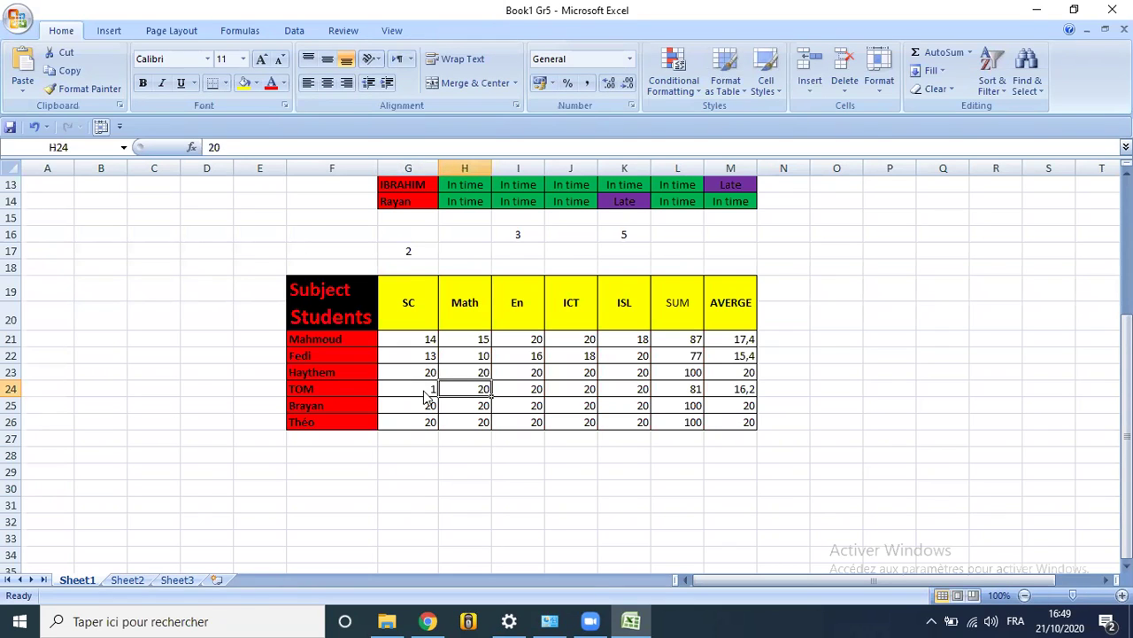
text(0)
key(Tab)
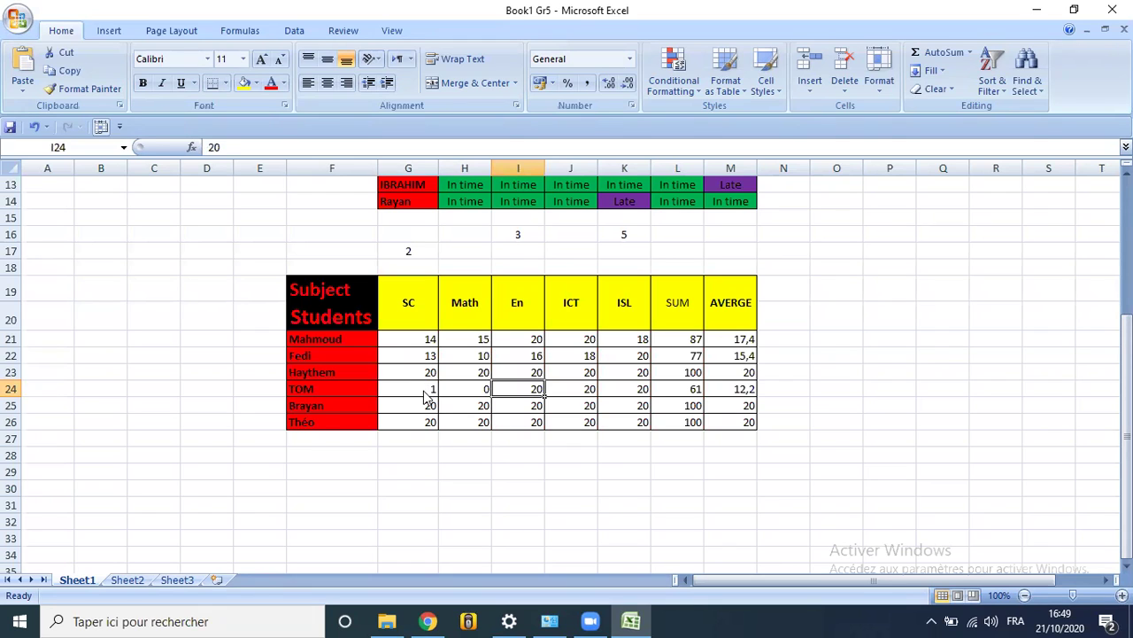
text(2)
key(Tab)
text(10)
key(Tab)
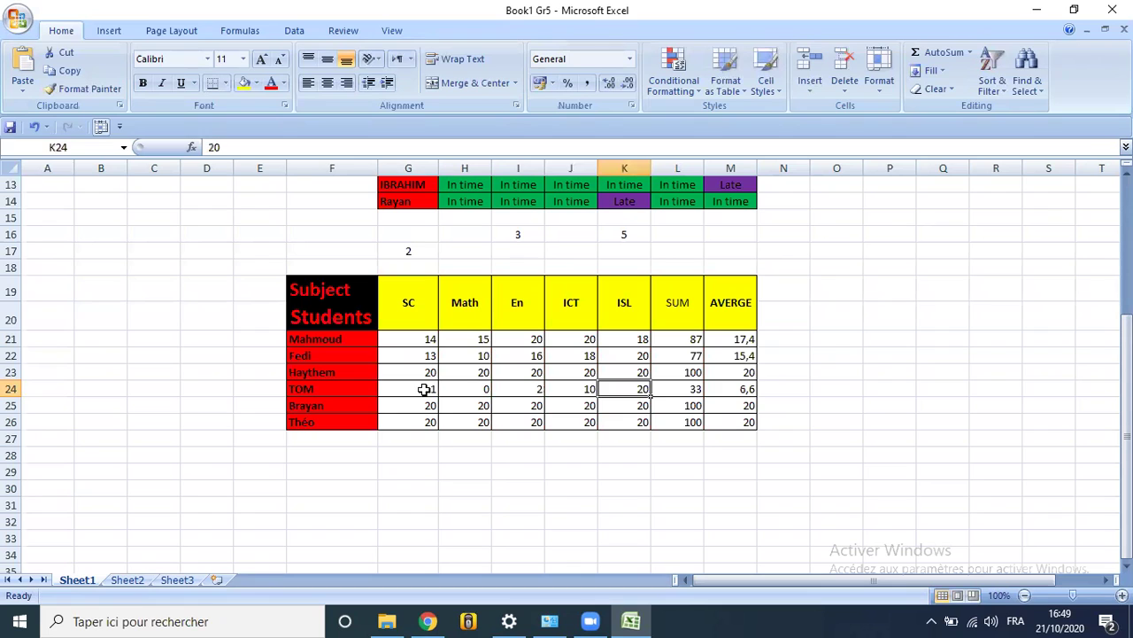
Change the fifth student's marks in row 25 to 10 for SC, 8 for Math, 18 for ICT and 12 for ISL
key(Down)
key(Left)
key(Left)
key(Left)
key(Left)
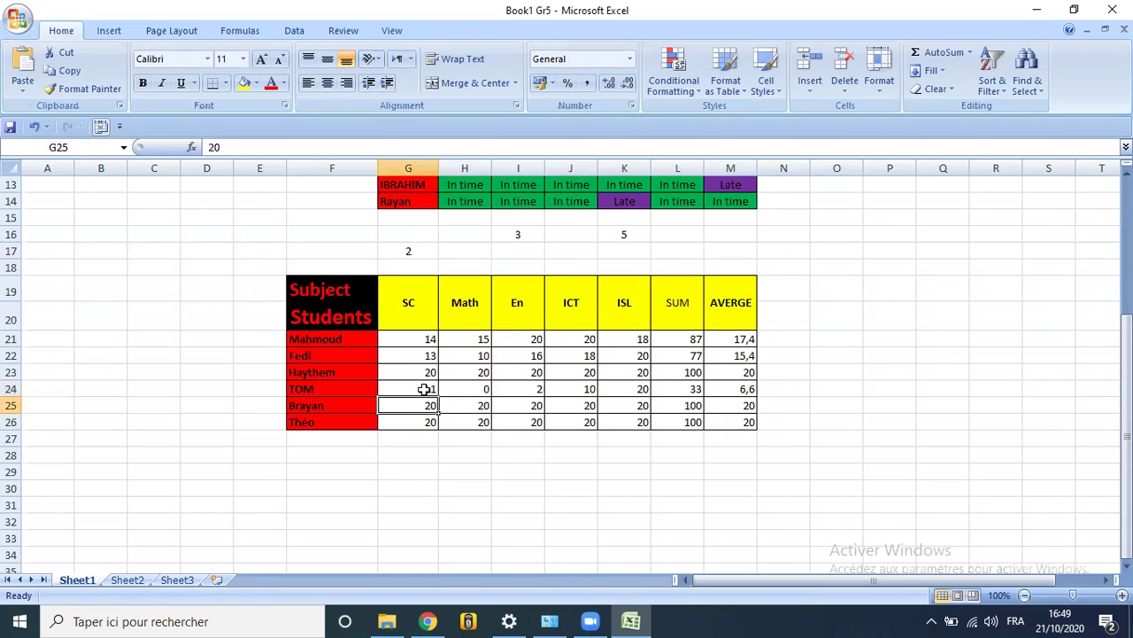
text(10)
key(Tab)
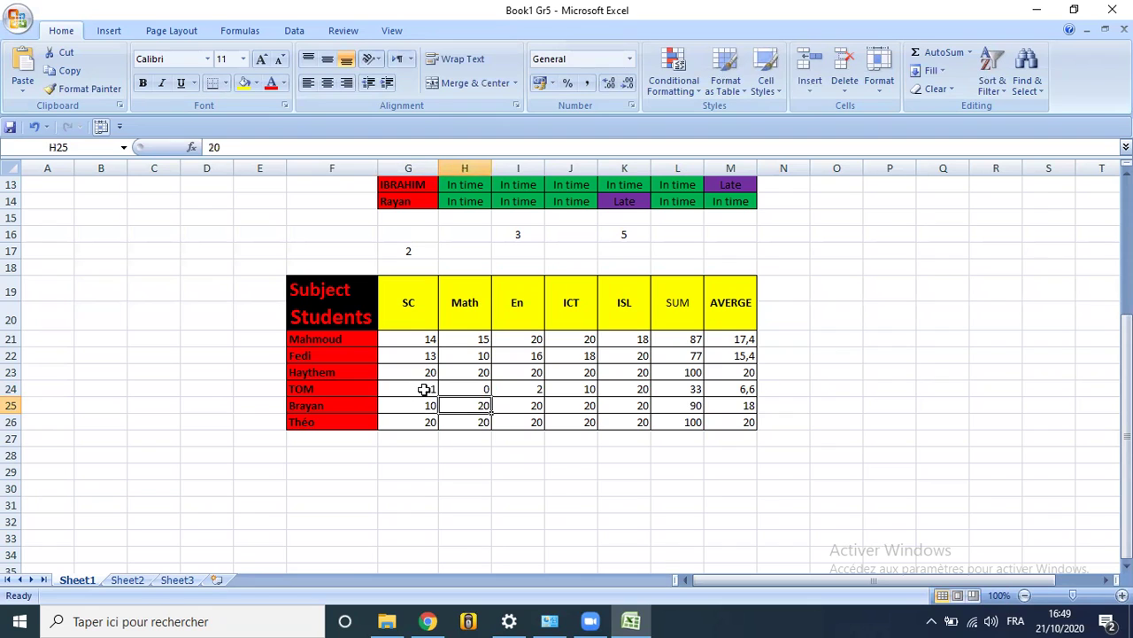
text(8)
key(Tab)
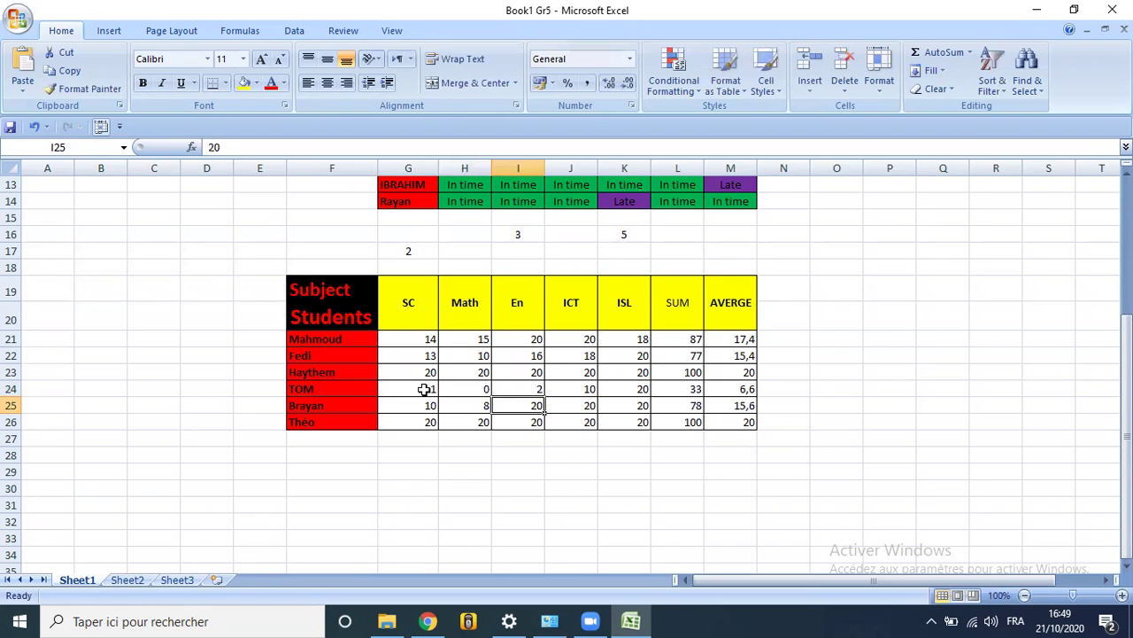
key(Tab)
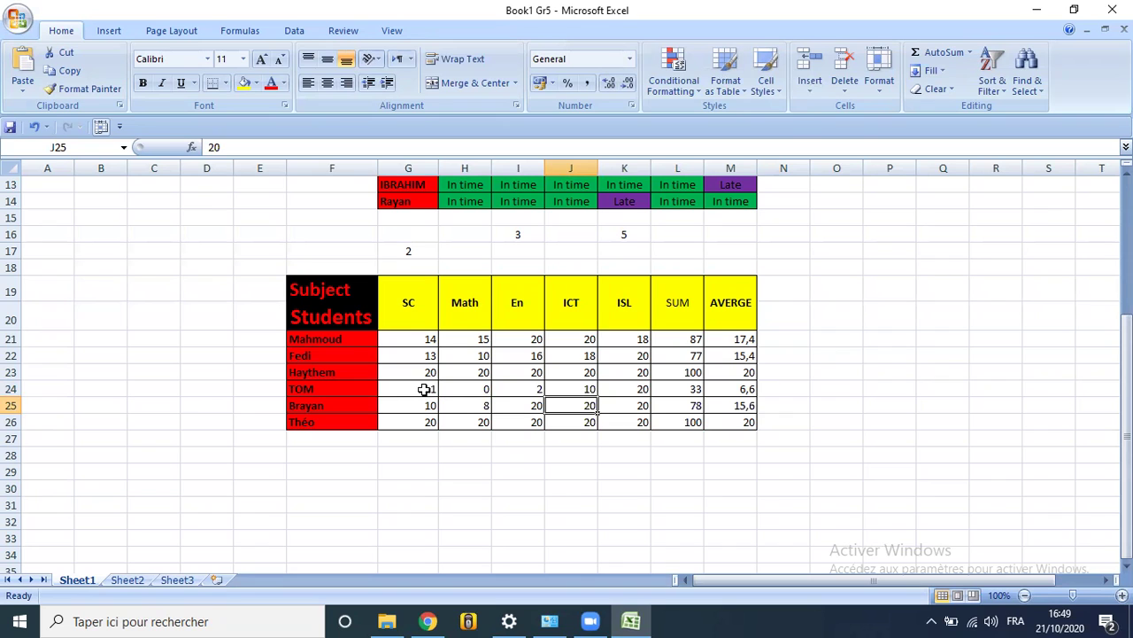
text(18)
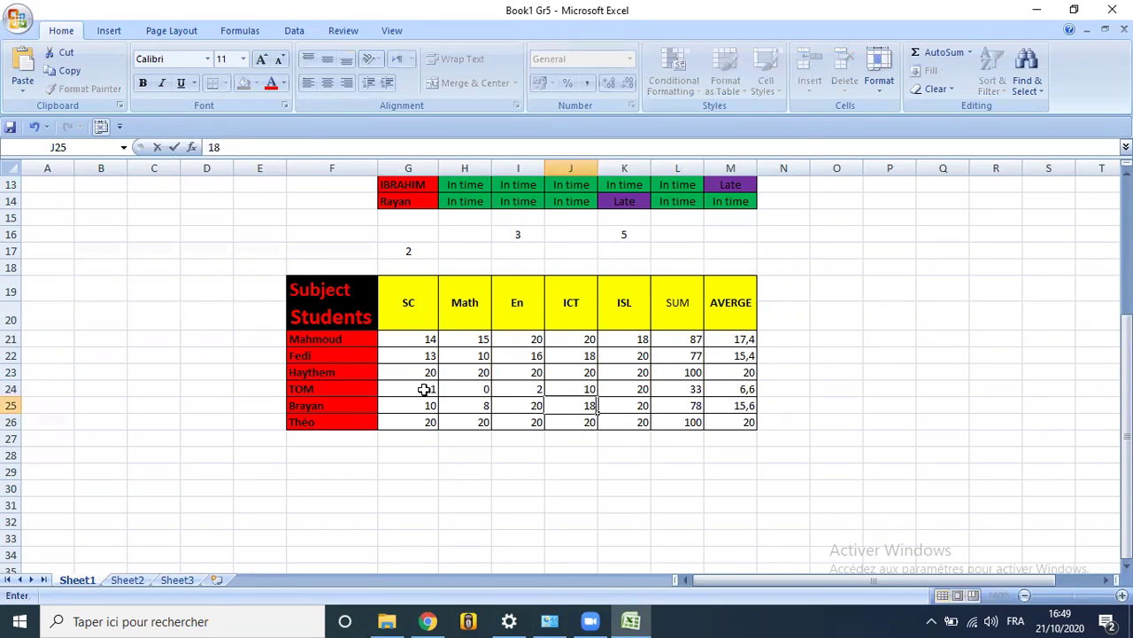
key(Tab)
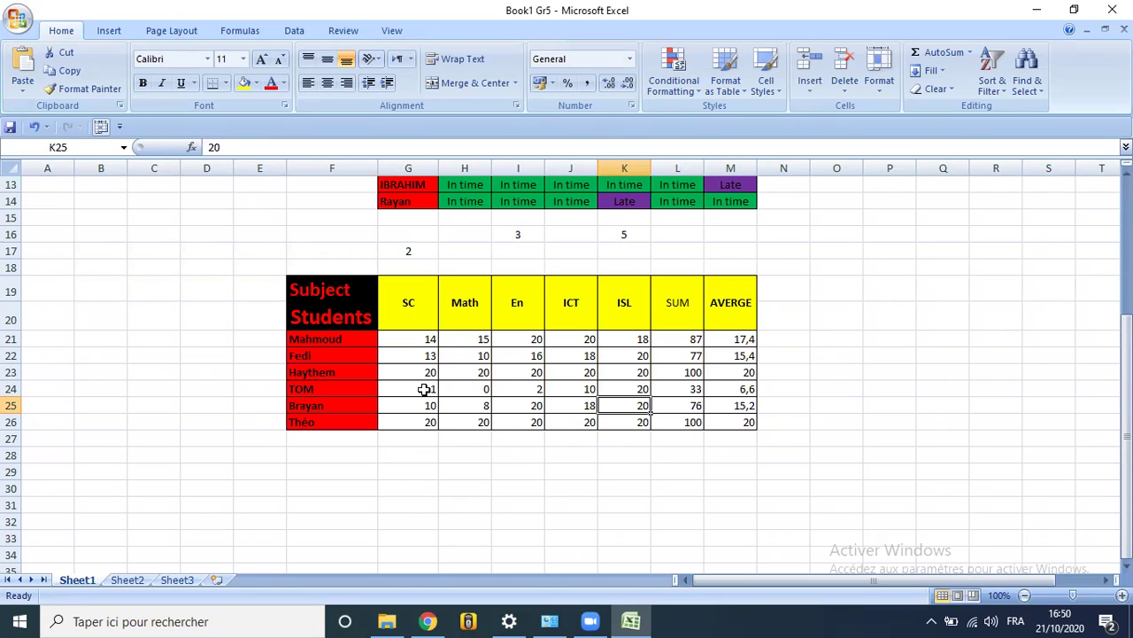
text(12)
key(Return)
Change the sixth student's marks in row 26 to 0 for SC, 5 for Math, 7 for En, 2 for ICT and 9 for ISL
key(Left)
key(Left)
key(Left)
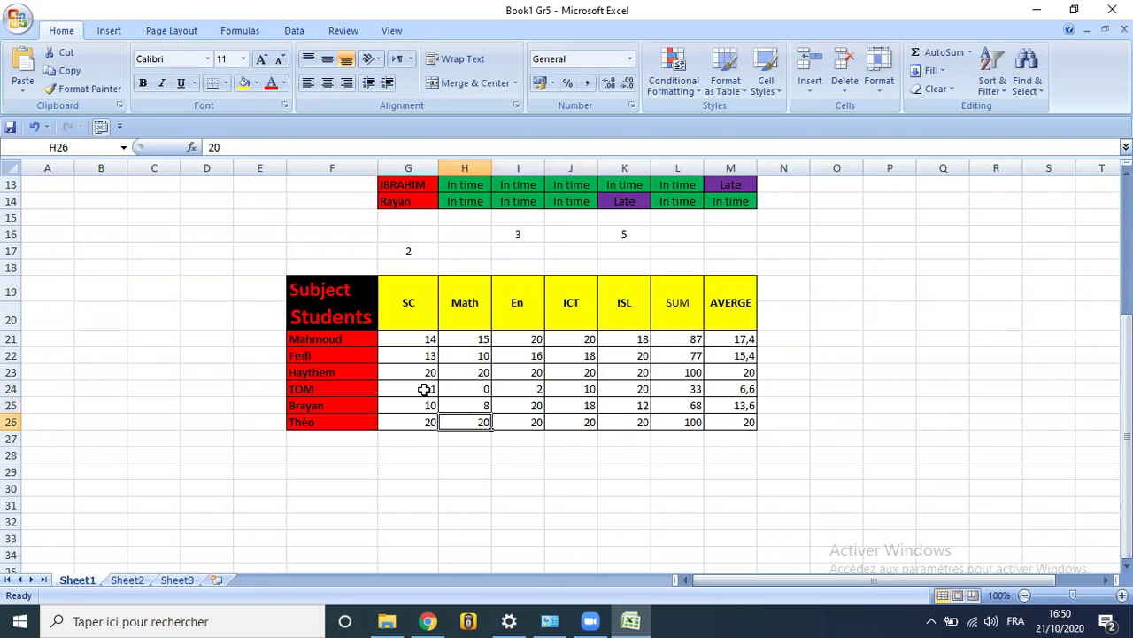
key(Left)
text(0)
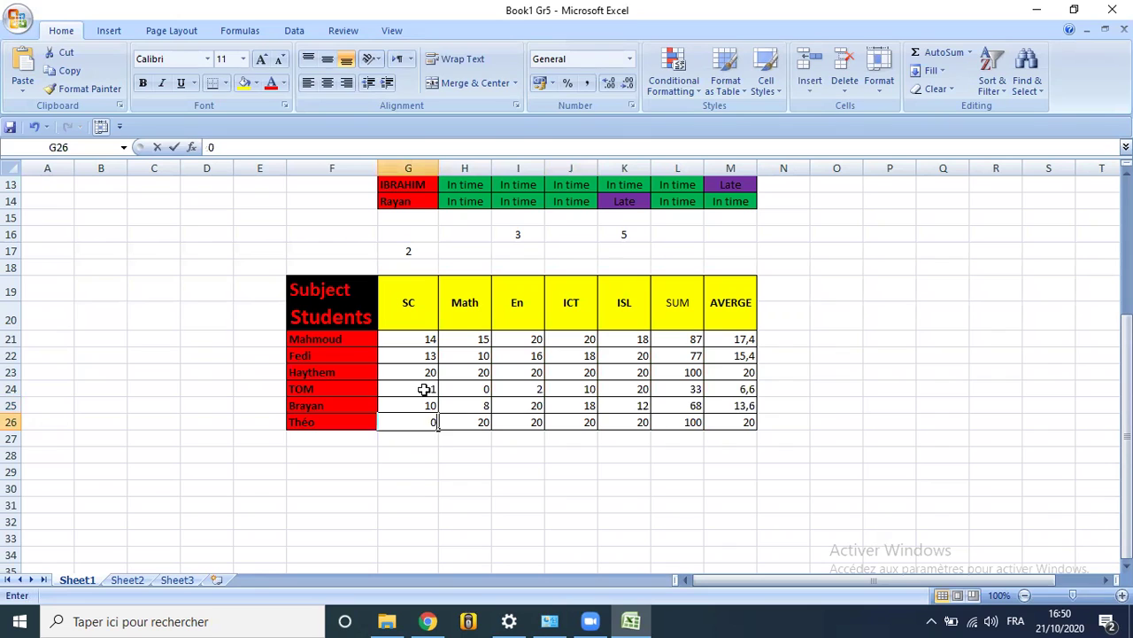
key(Right)
text(5)
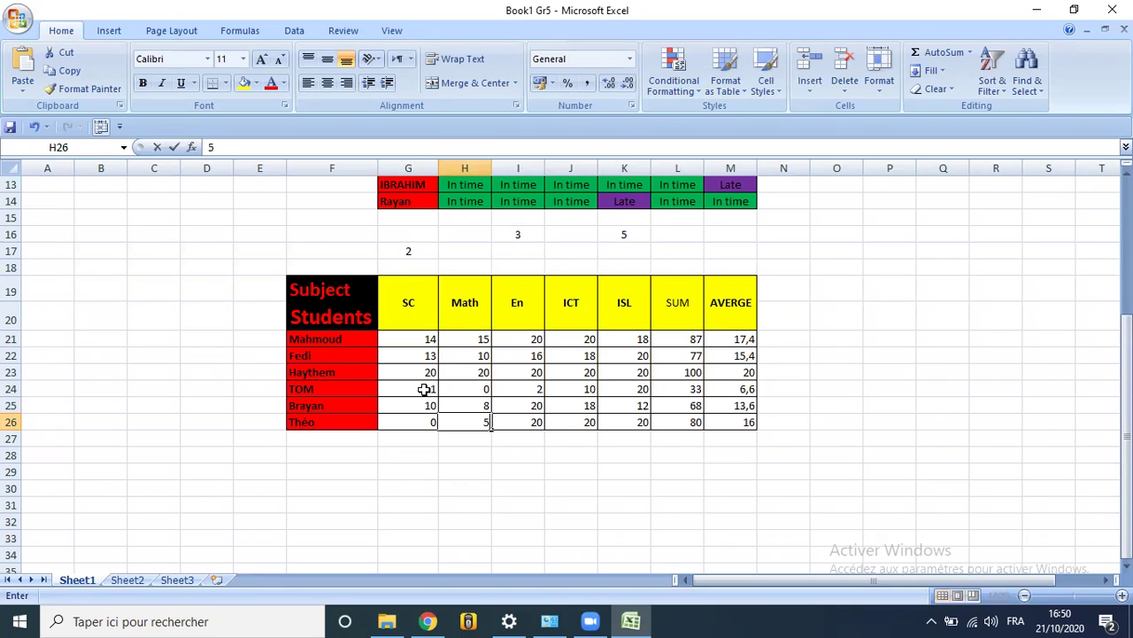
key(Right)
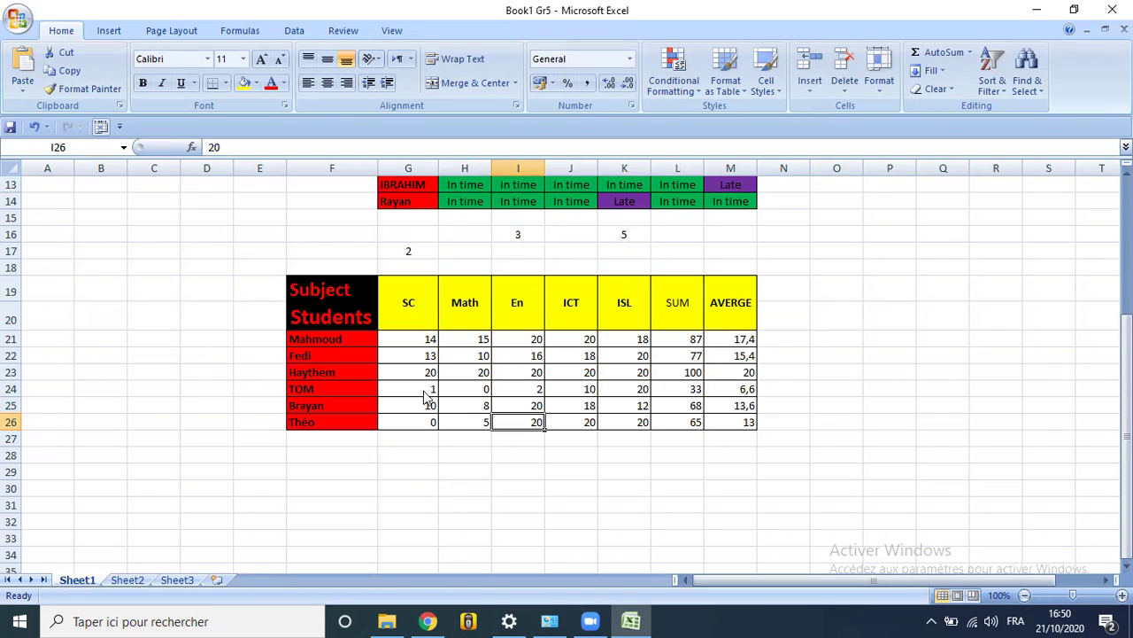
text(7)
key(Right)
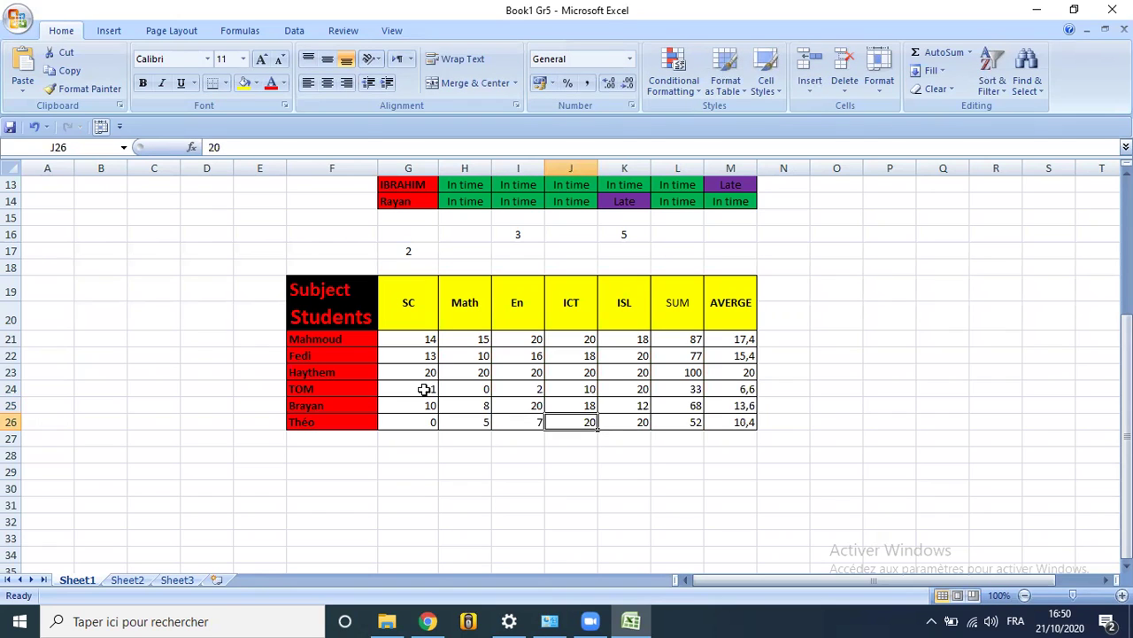
text(2)
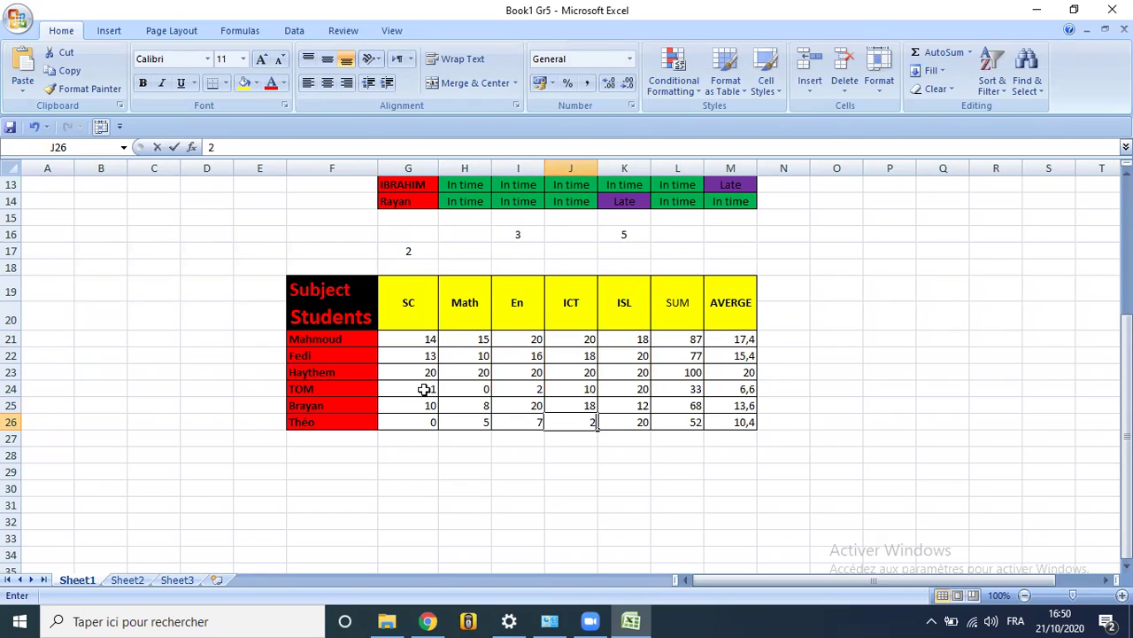
key(Right)
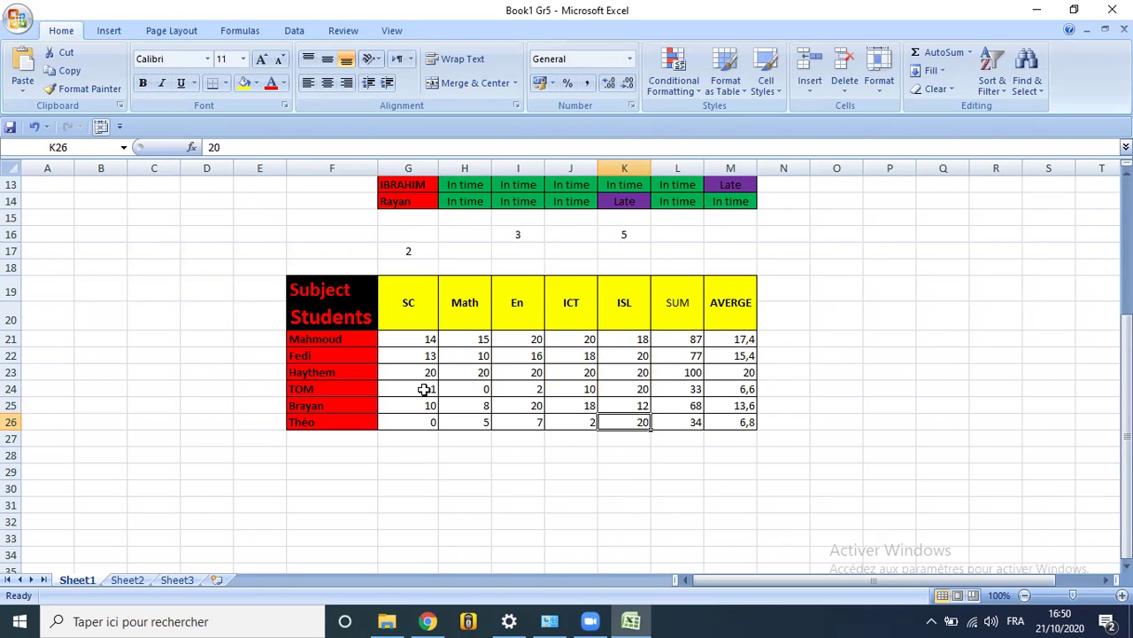
text(9)
click(483, 359)
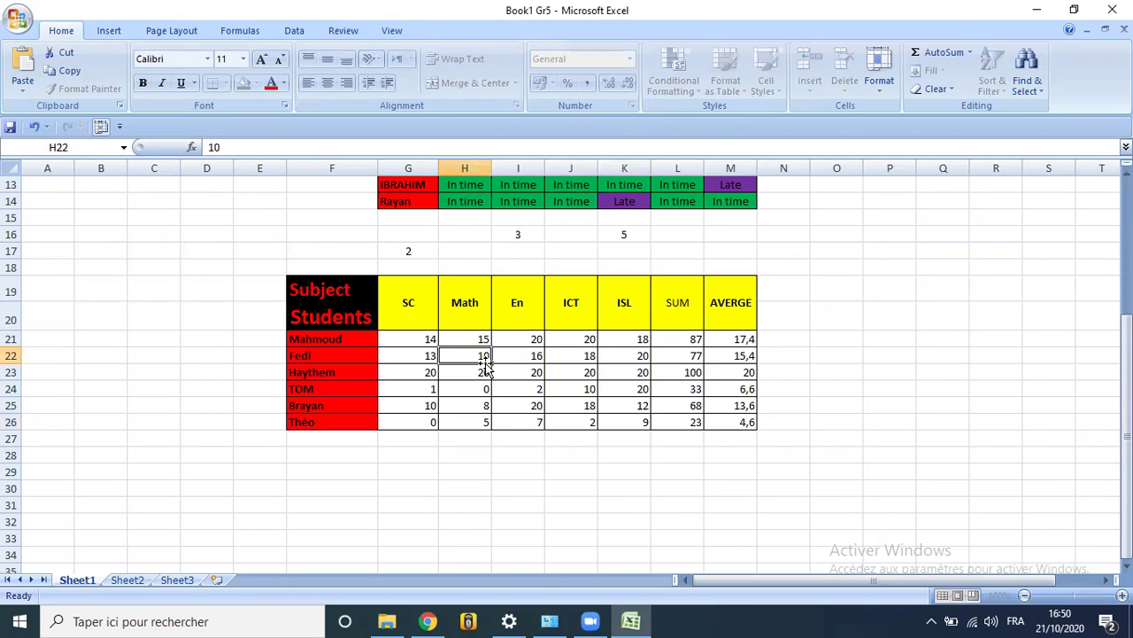
click(534, 470)
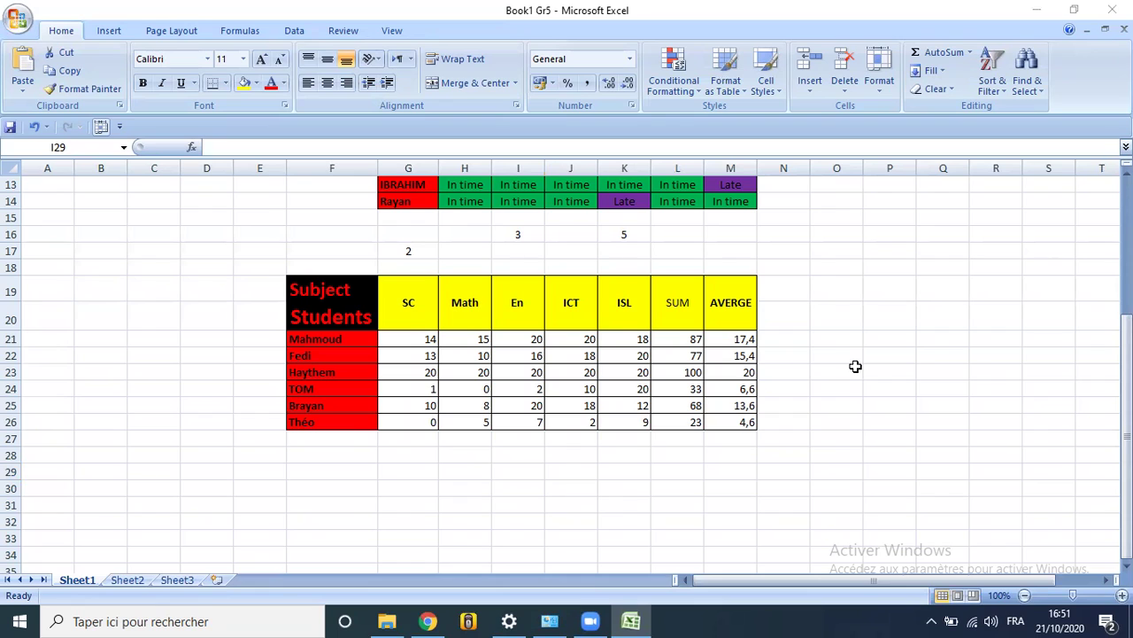
click(682, 339)
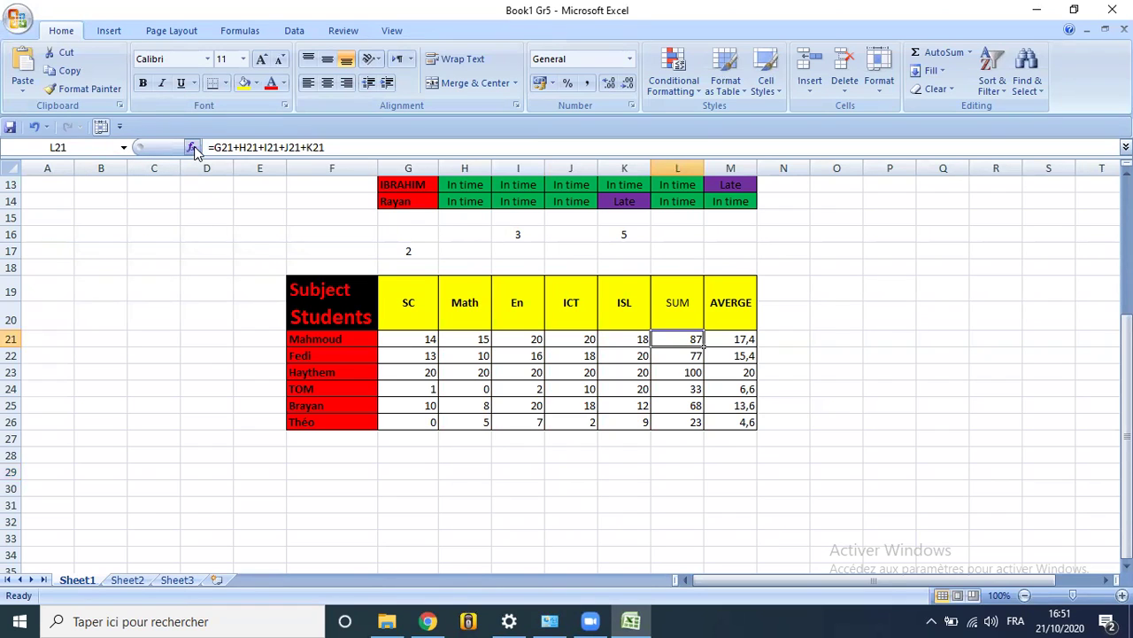
click(414, 488)
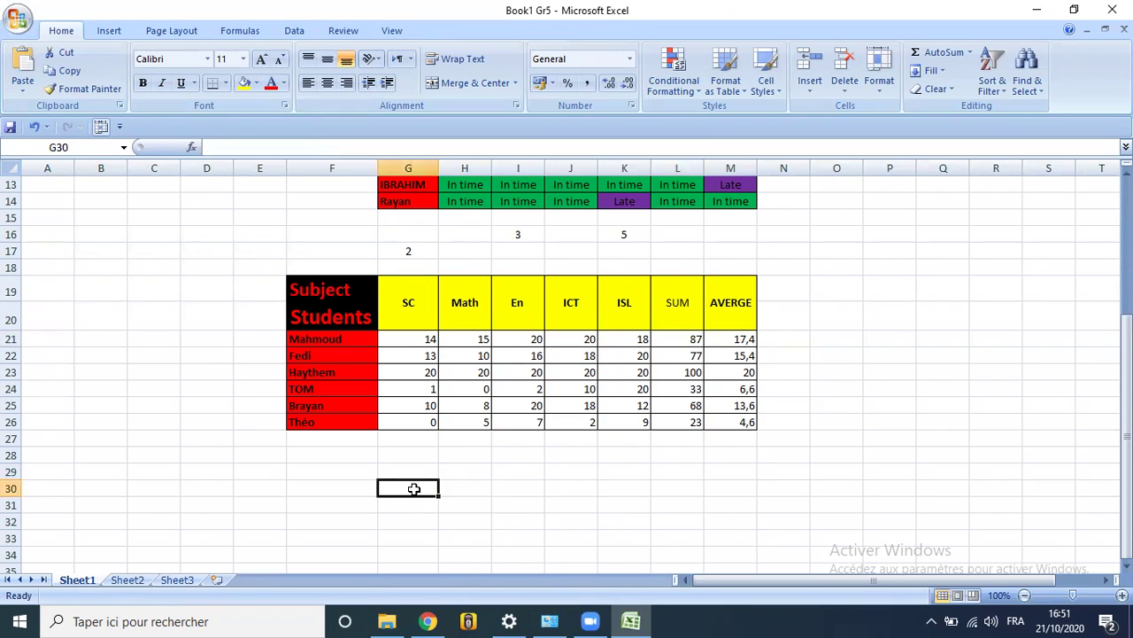
click(192, 147)
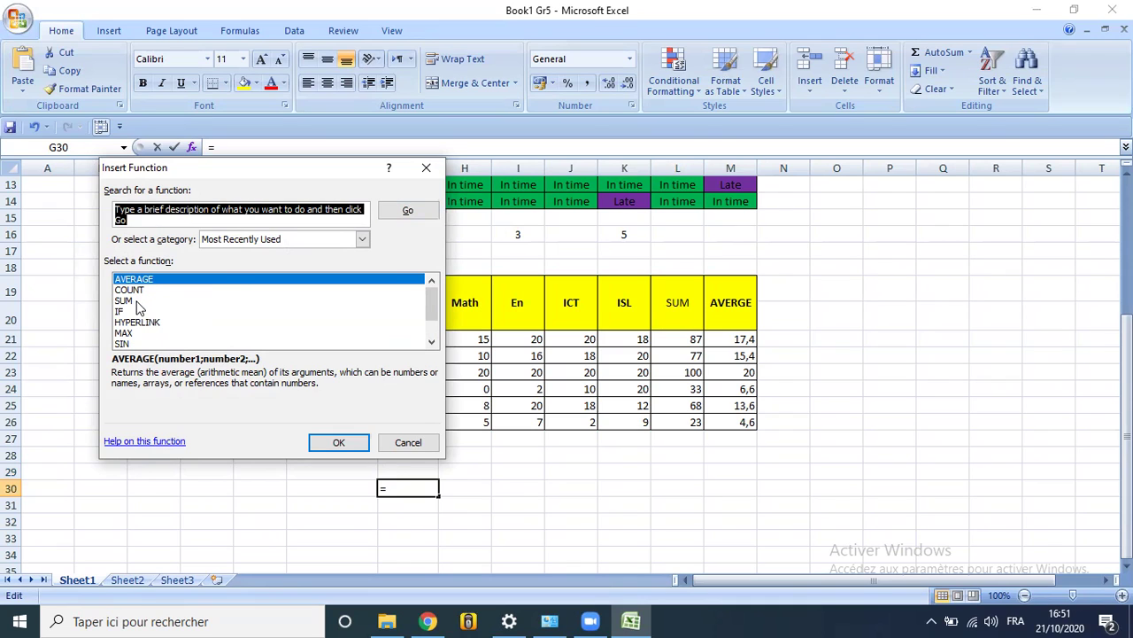
click(138, 303)
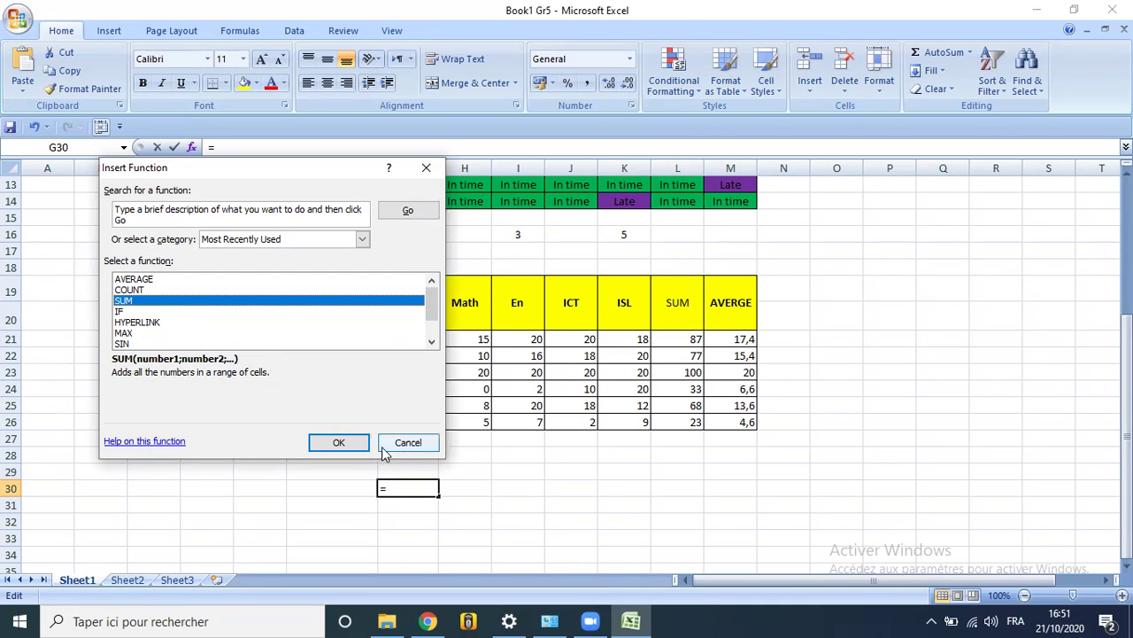
click(350, 445)
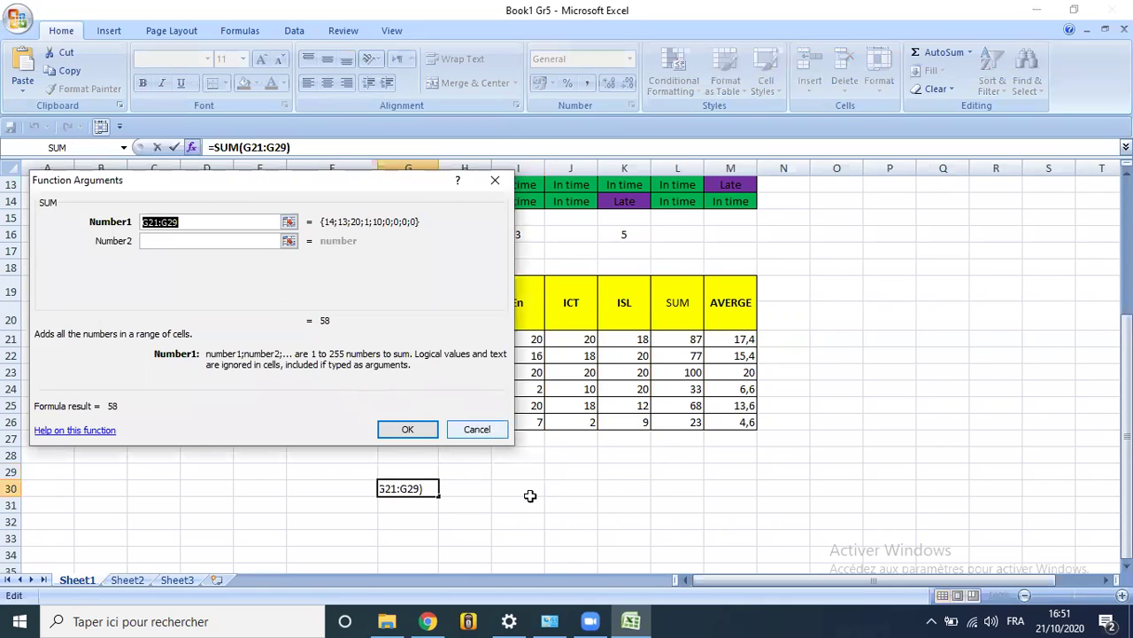
key(Escape)
Enter the number pairs 23 and 19, 20 and 20, 100 and 23, and 5 and 10 in rows 30 to 33 of columns D and E
click(260, 485)
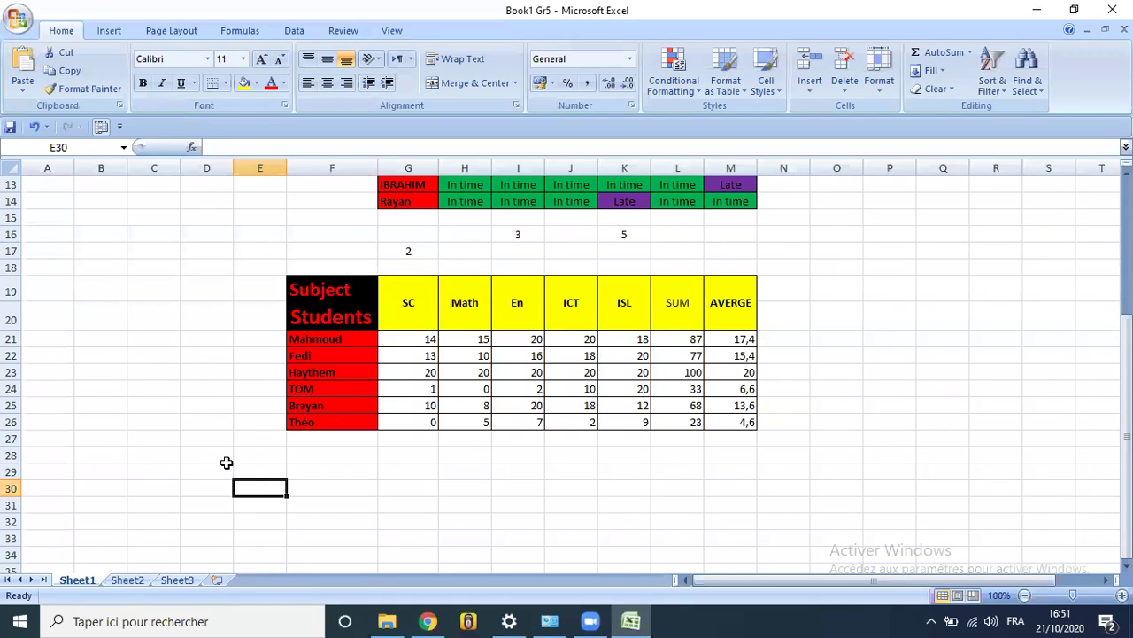
text(19)
key(Return)
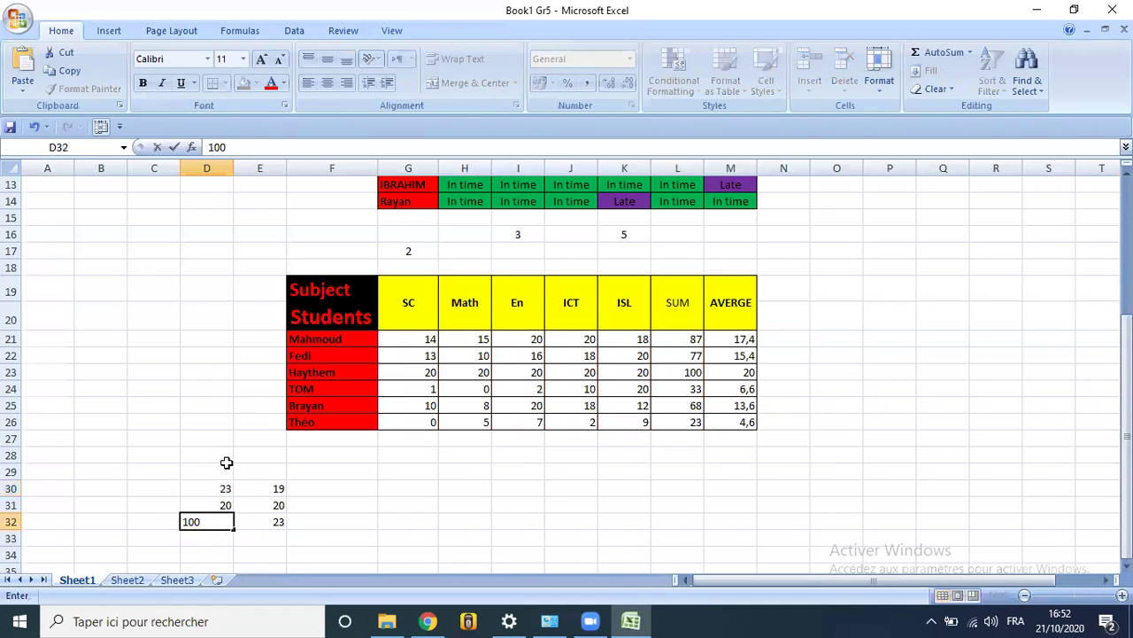
key(Return)
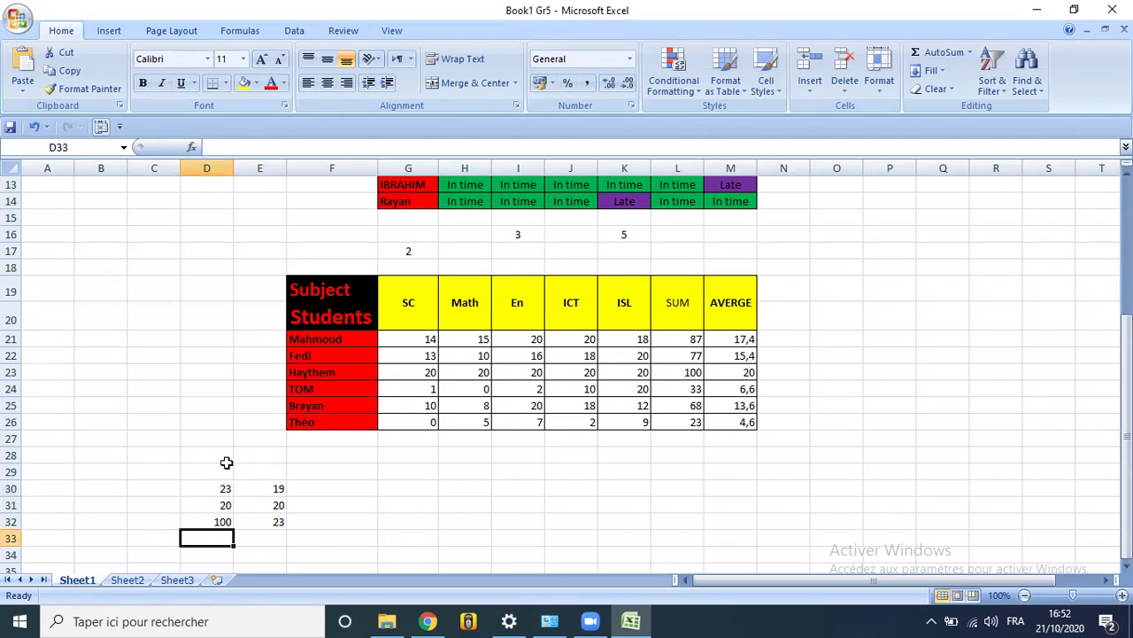
text(5)
key(Tab)
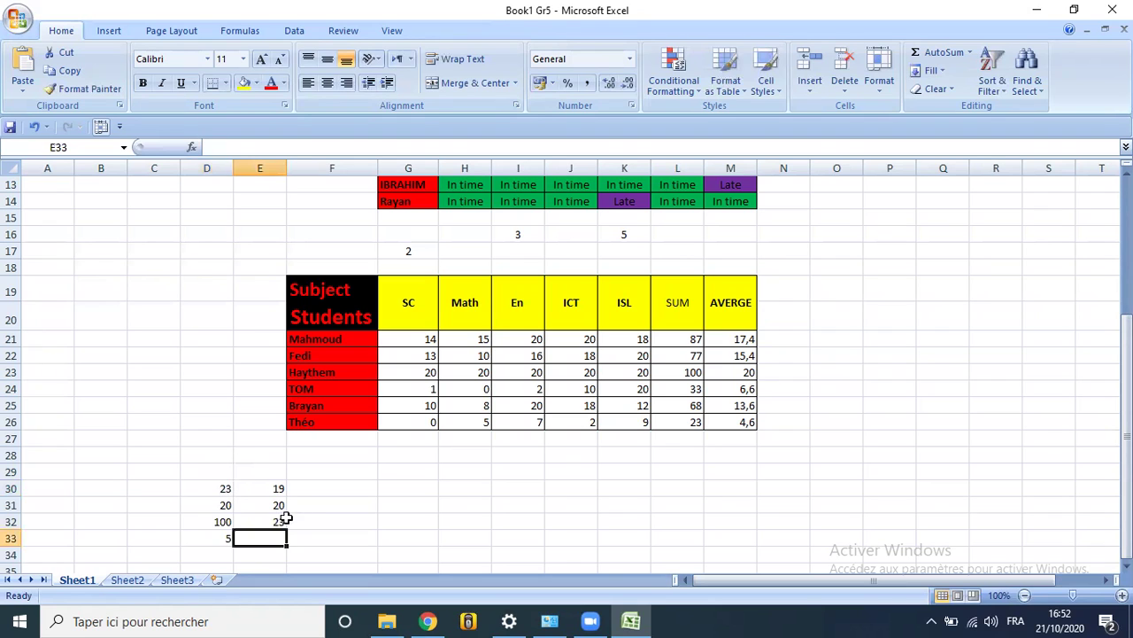
text(10)
Apply all borders to the number block D30:E33 and centre its contents
drag(213, 488, 270, 539)
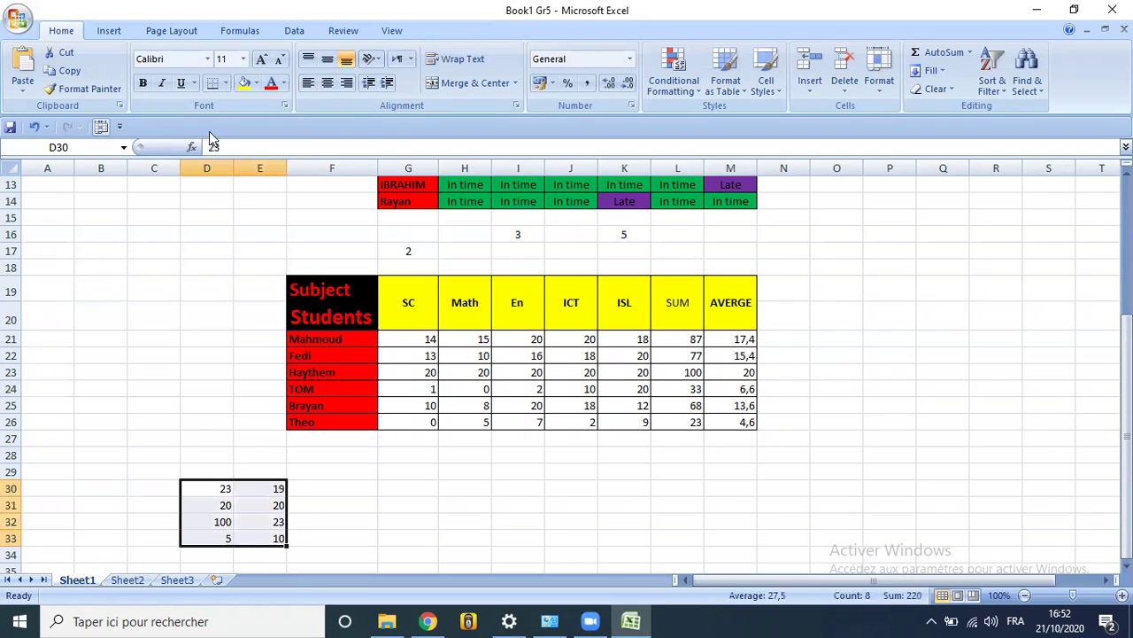
click(226, 83)
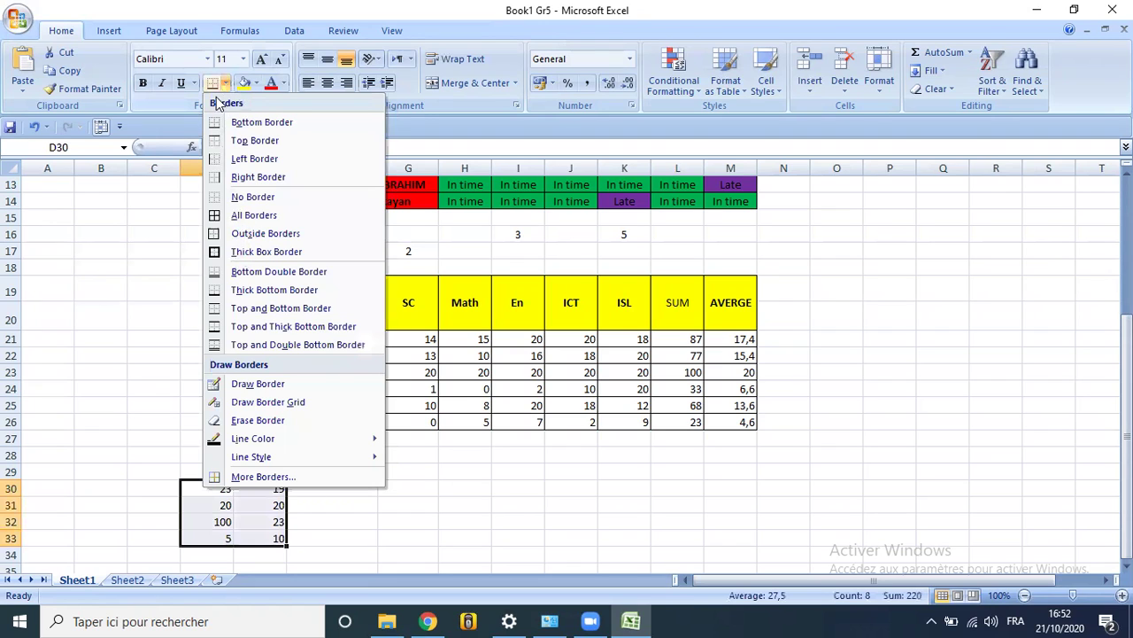
click(238, 216)
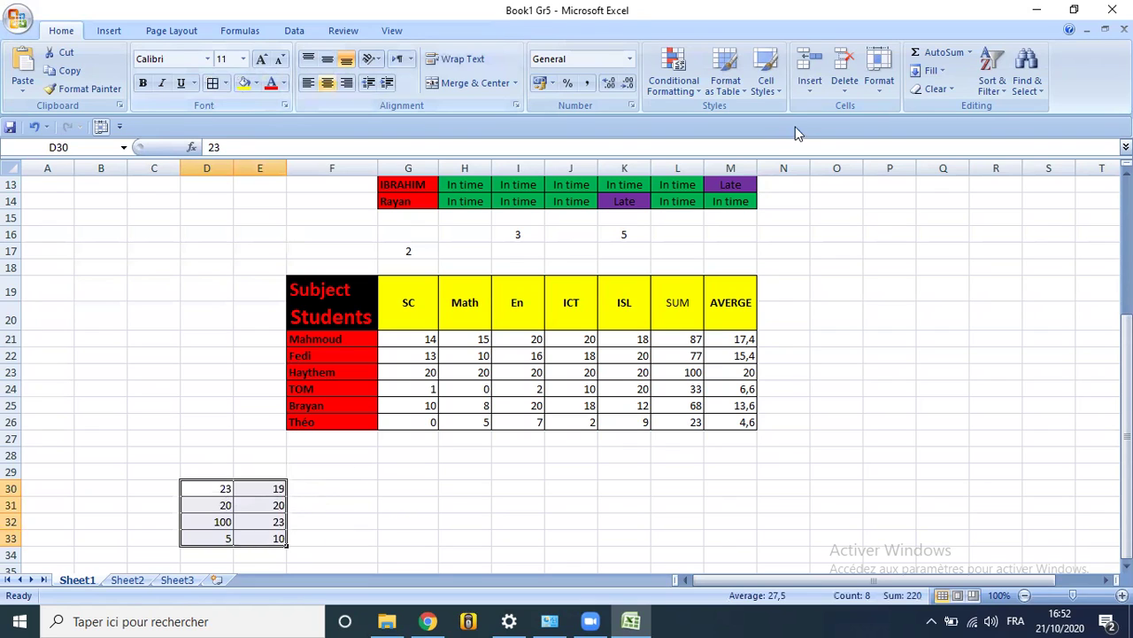
Add the two numbers of row 30 in cell F30 with the formula =D30+E30
click(300, 490)
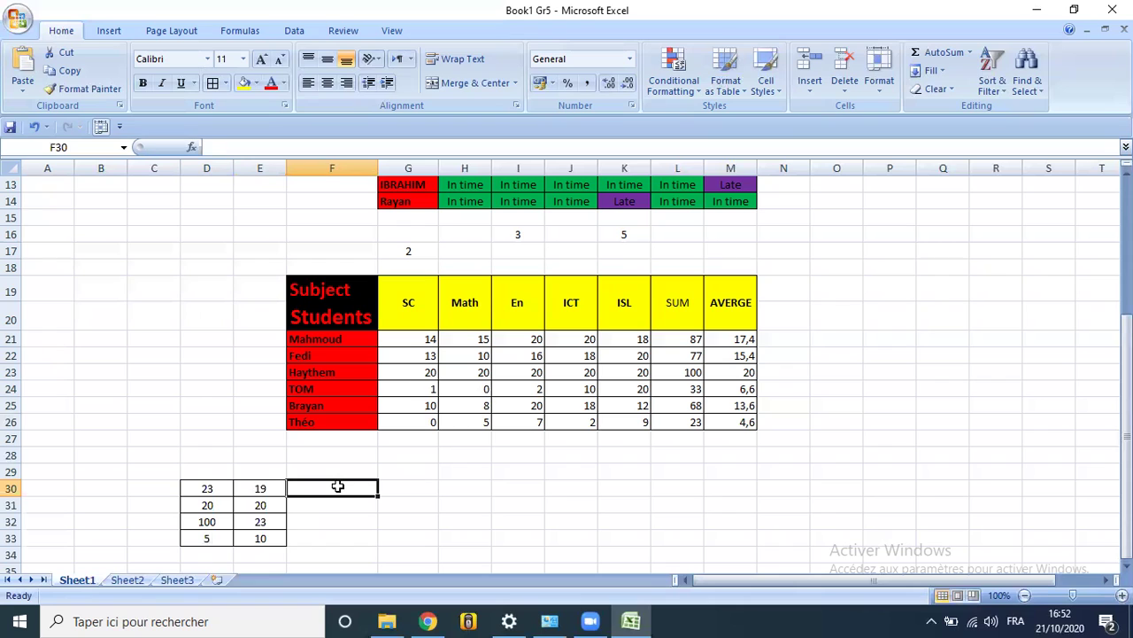
text(=)
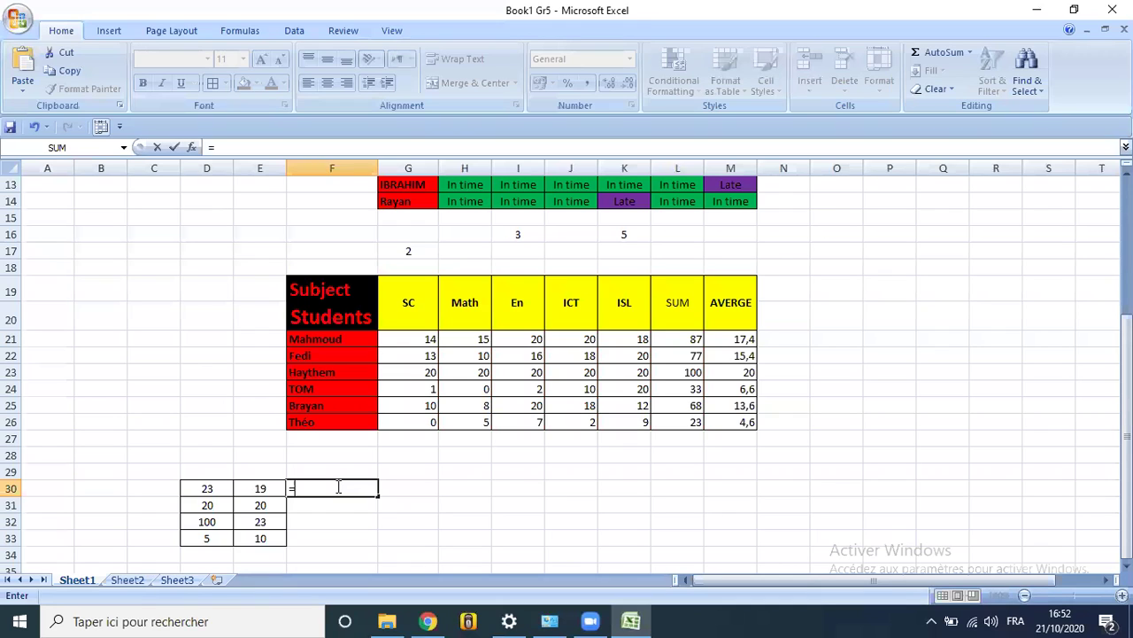
click(221, 488)
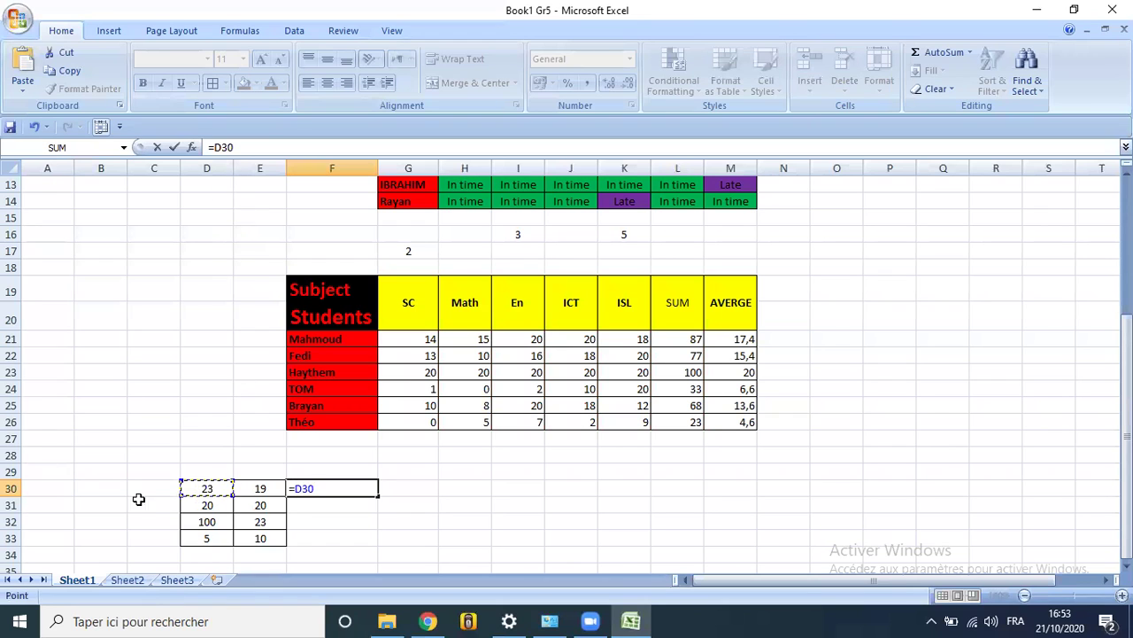
text(+)
click(258, 488)
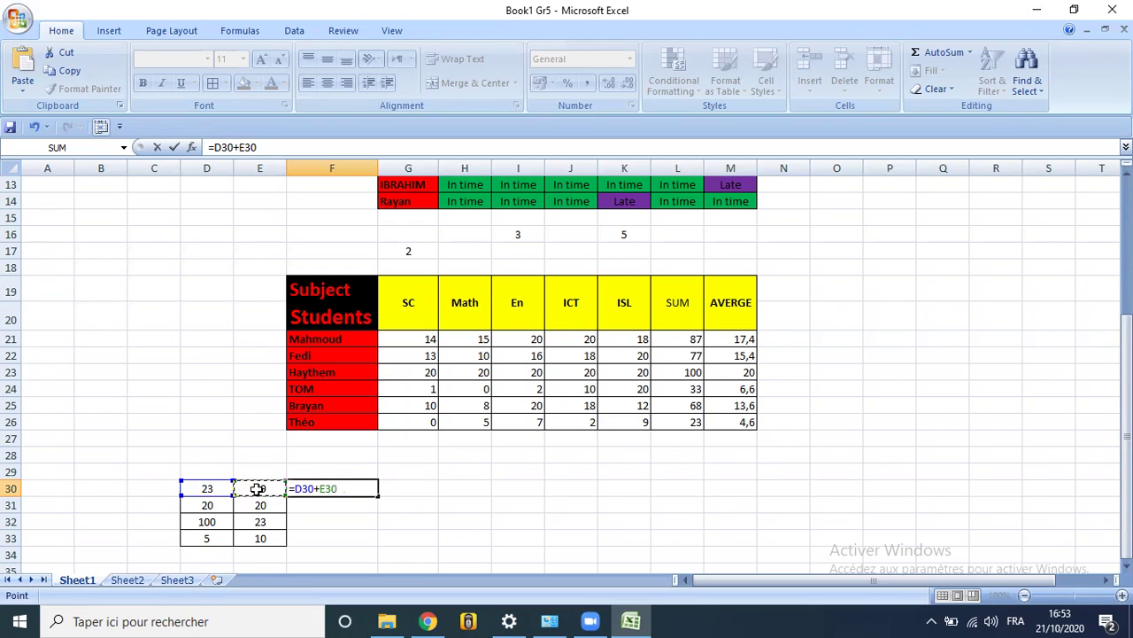
key(Return)
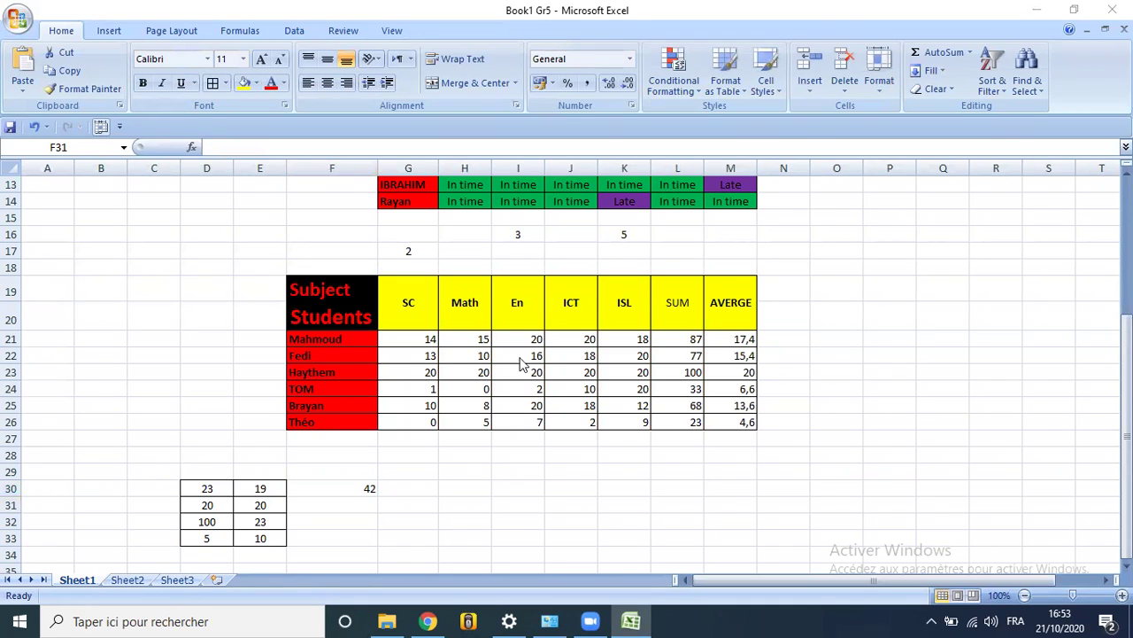
Clear the addition formula from cell F30
click(292, 490)
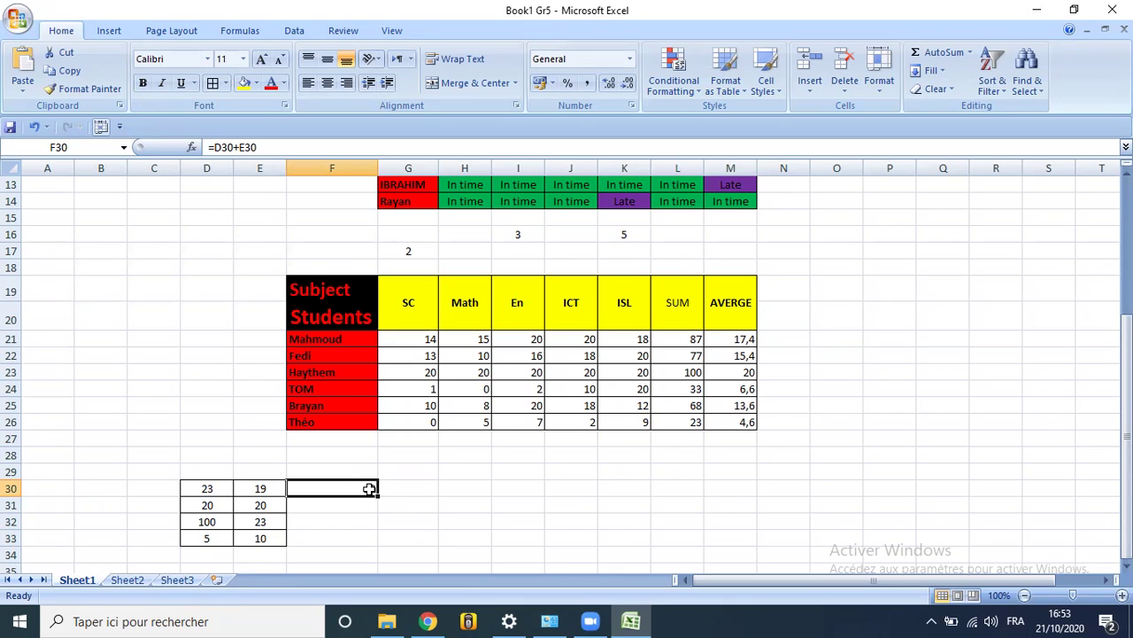
click(333, 503)
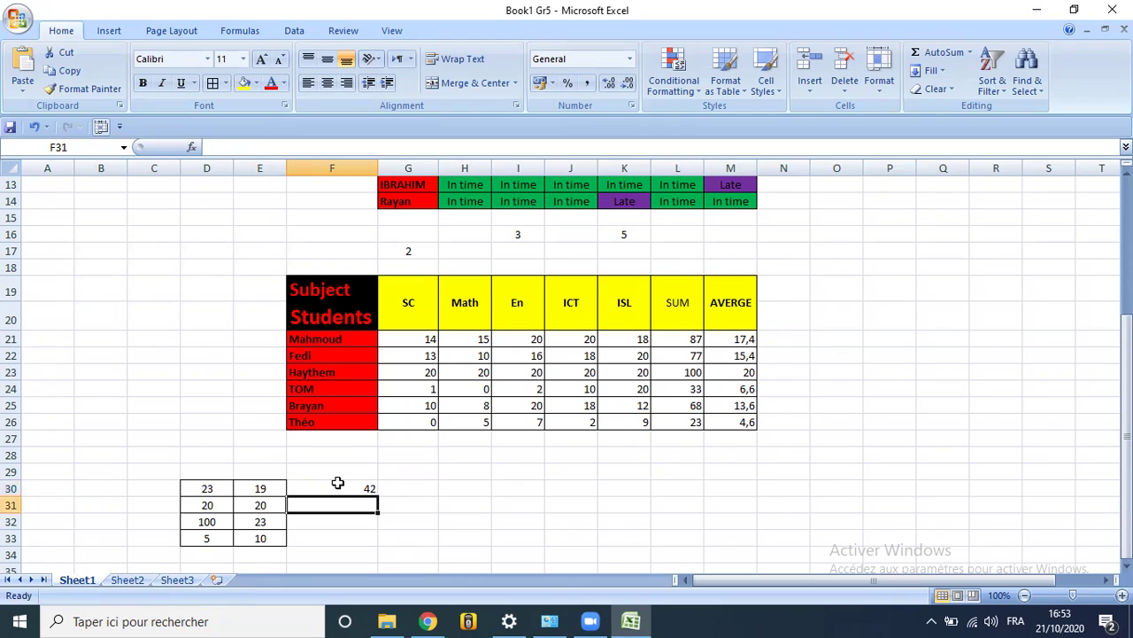
click(338, 485)
double_click(336, 488)
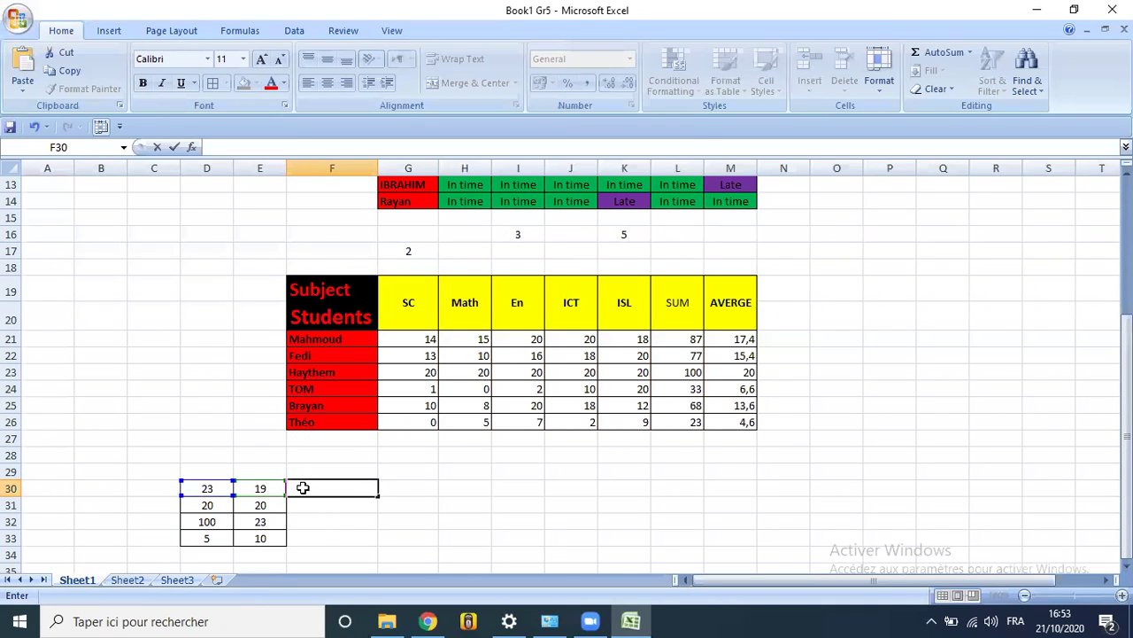
click(304, 488)
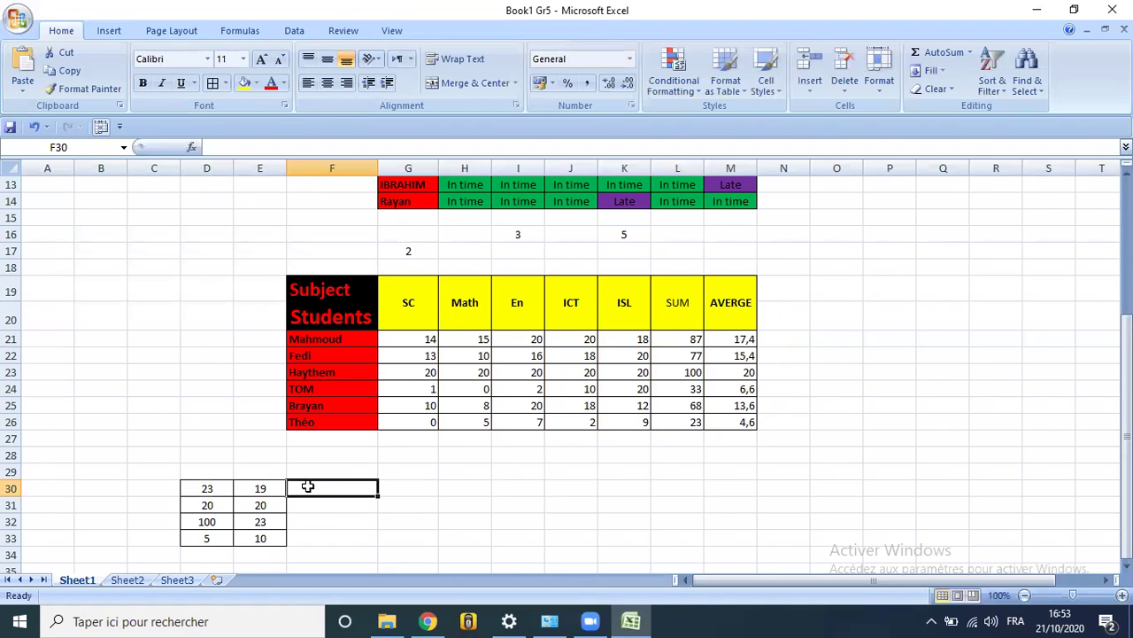
Enter the formula =D30+E30 in cell F30 to add the two numbers of row 30
text(=)
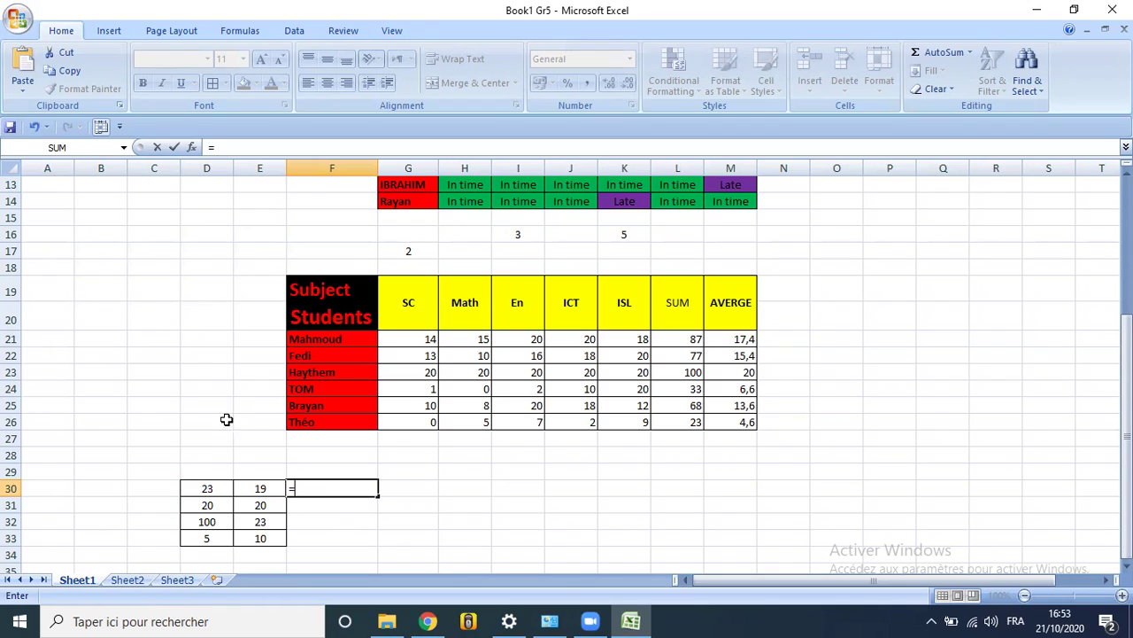
click(188, 487)
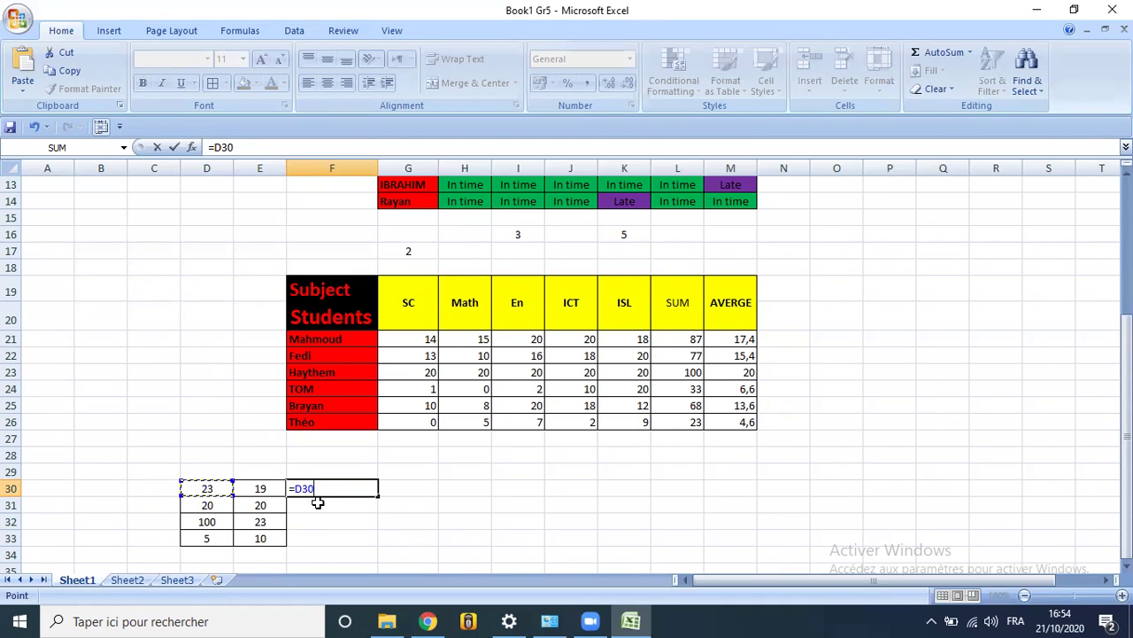
text(+)
key(Left)
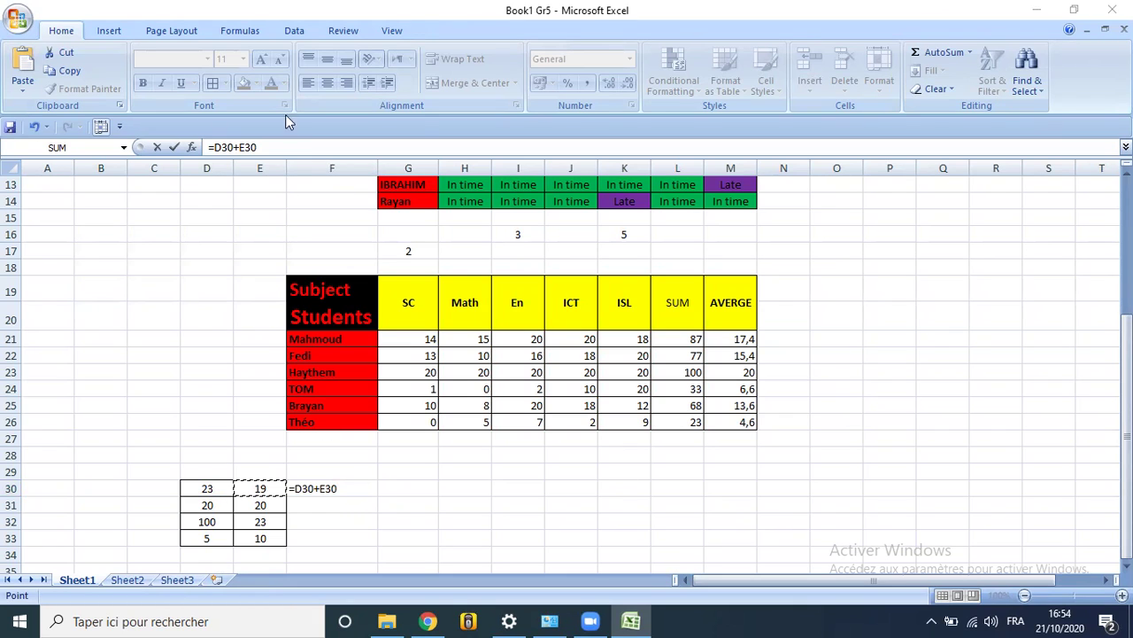
click(299, 4)
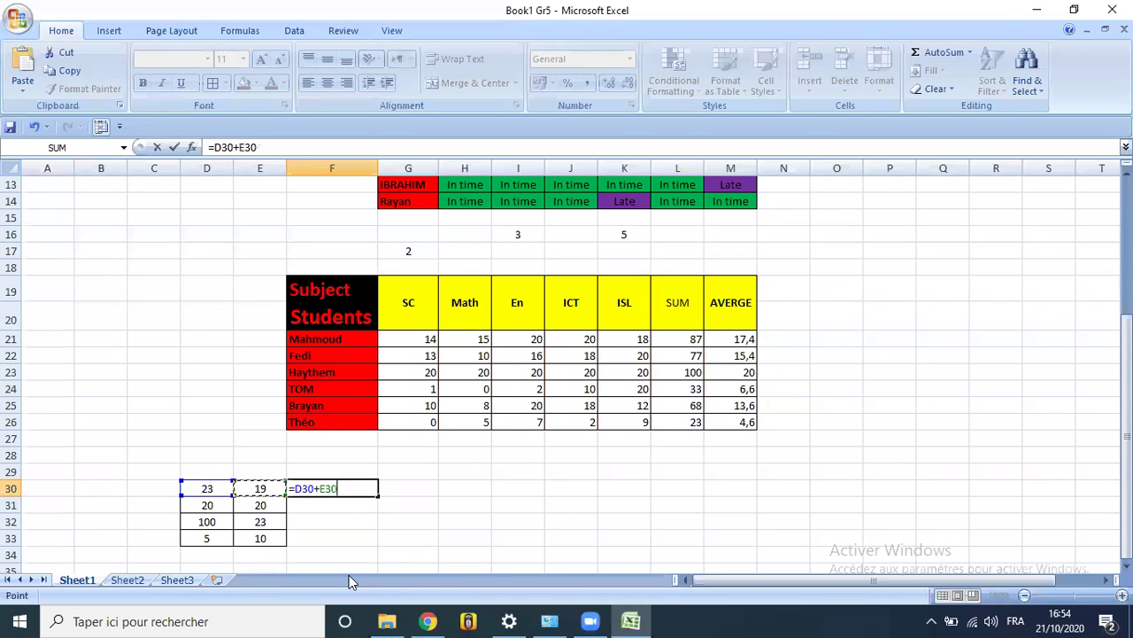
key(Return)
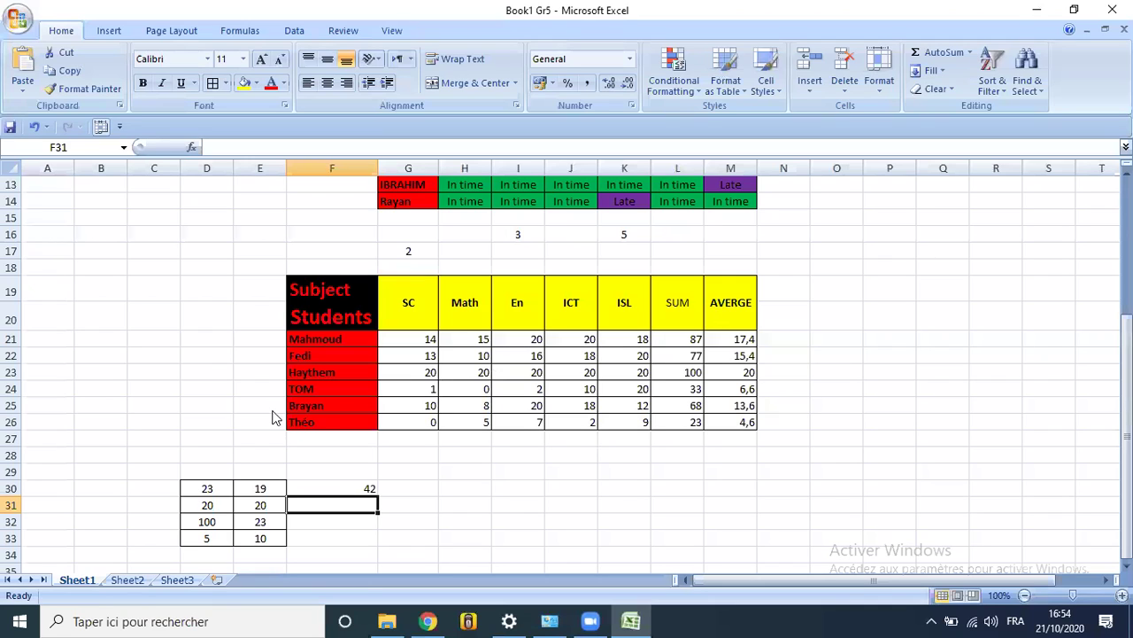
Delete the contents of cell F30 and keep the empty cell selected
click(320, 489)
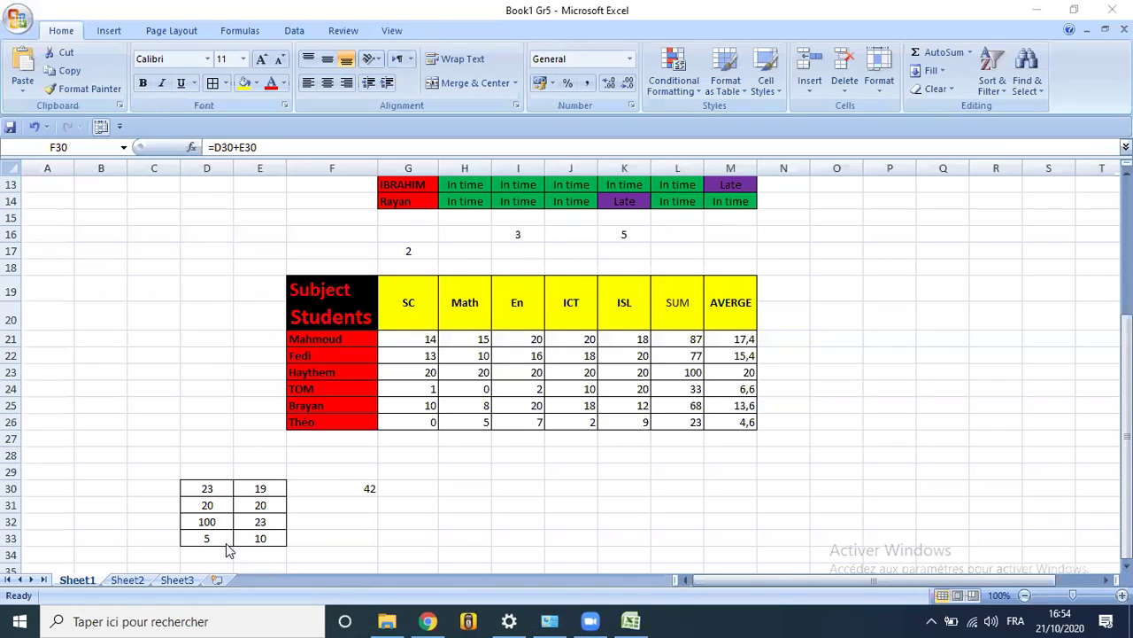
click(372, 493)
drag(378, 497, 378, 497)
click(321, 489)
key(BackSpace)
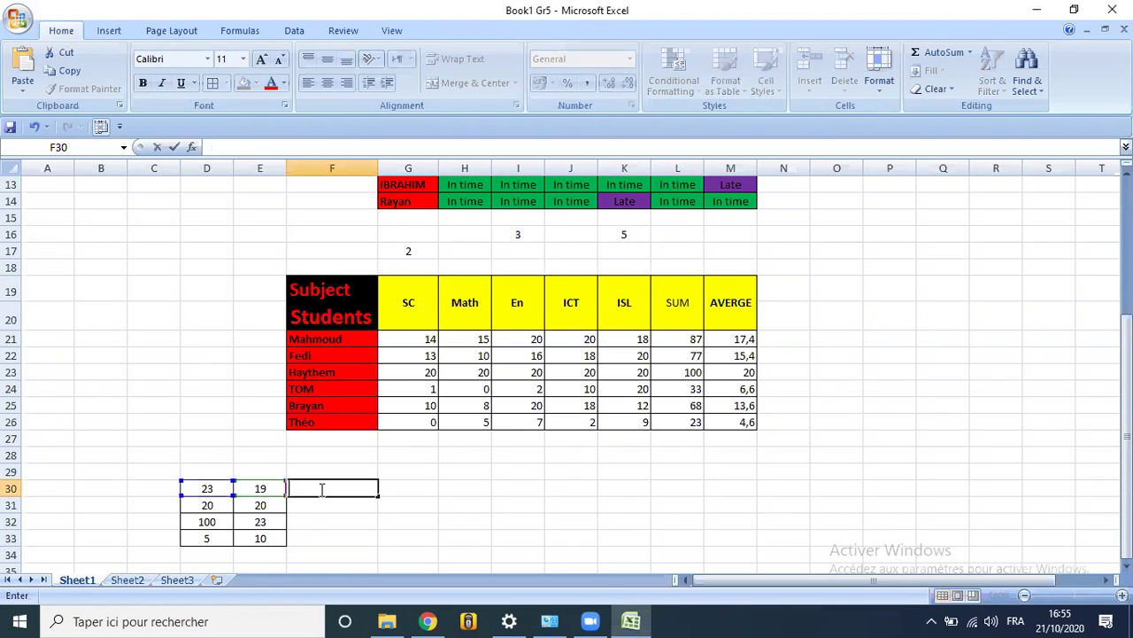
click(292, 523)
click(309, 490)
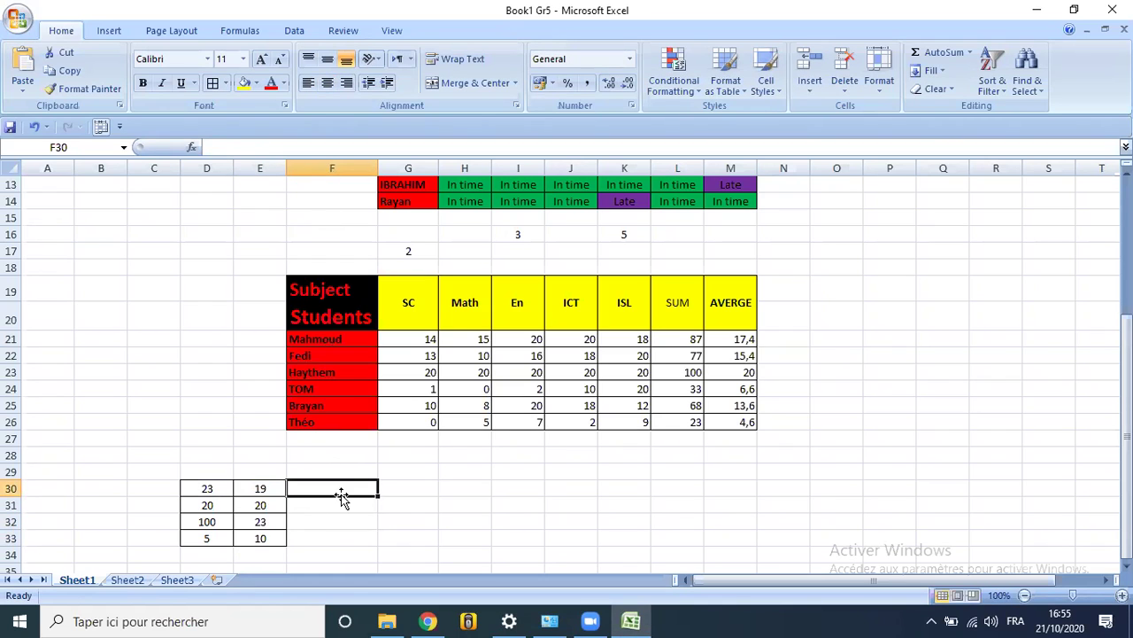
Start inserting a function in cell F30, search for "sum", and look through the categories and matching functions
click(191, 148)
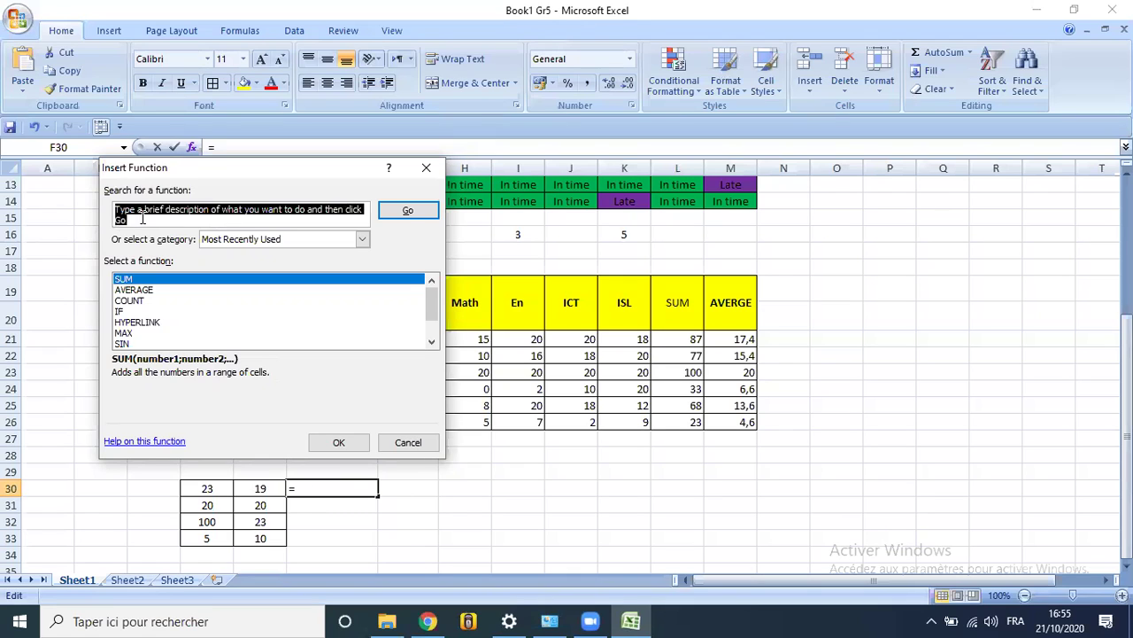
text(sum)
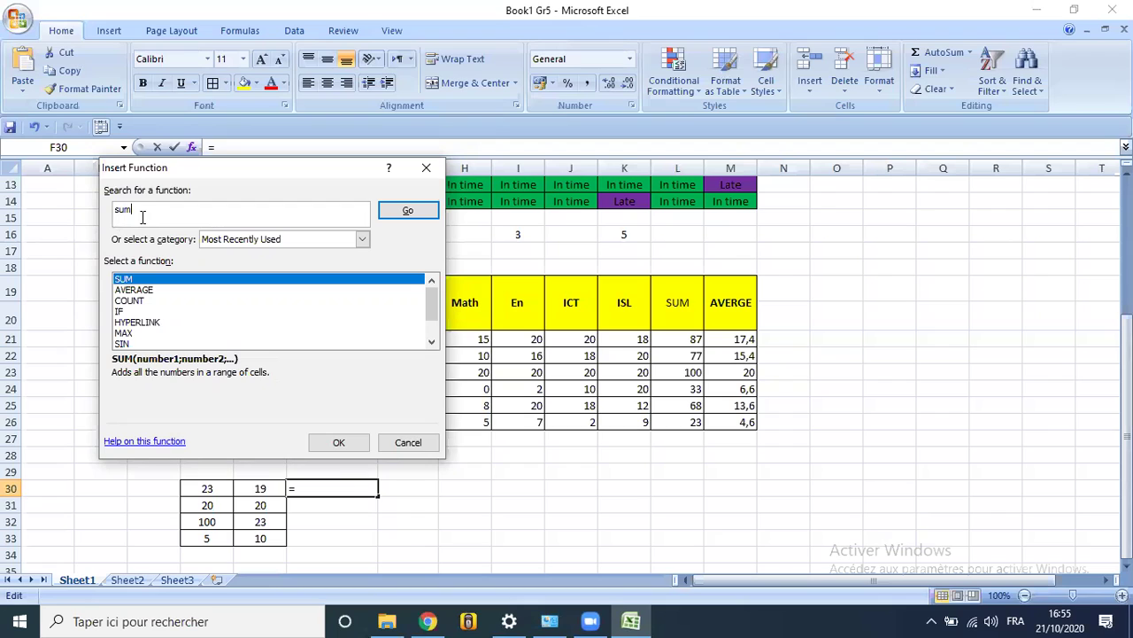
click(397, 211)
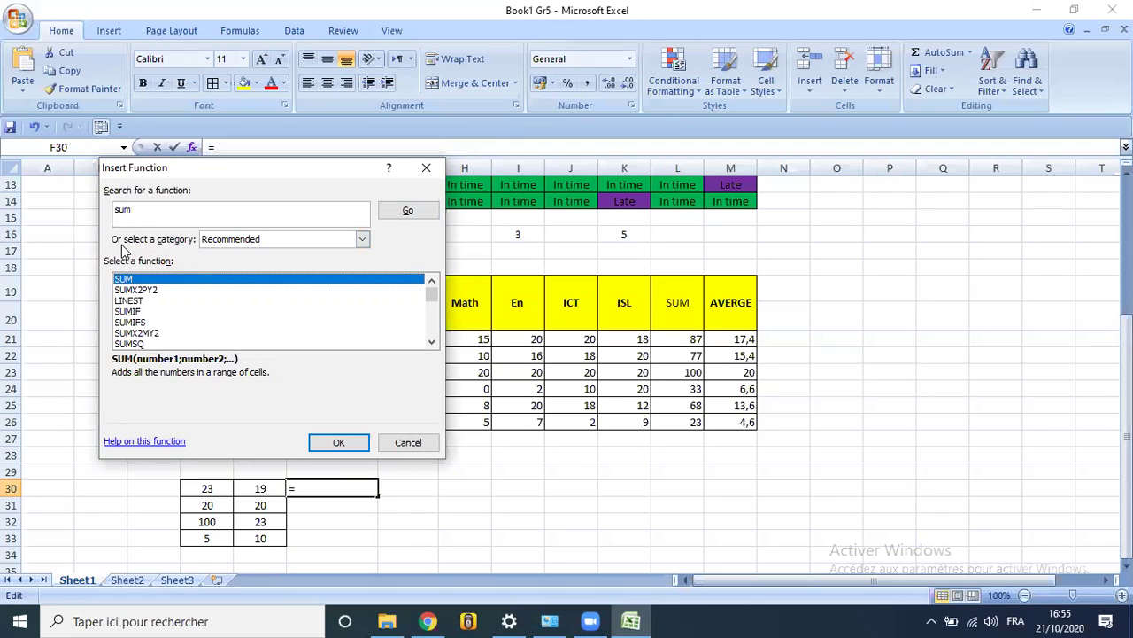
click(363, 239)
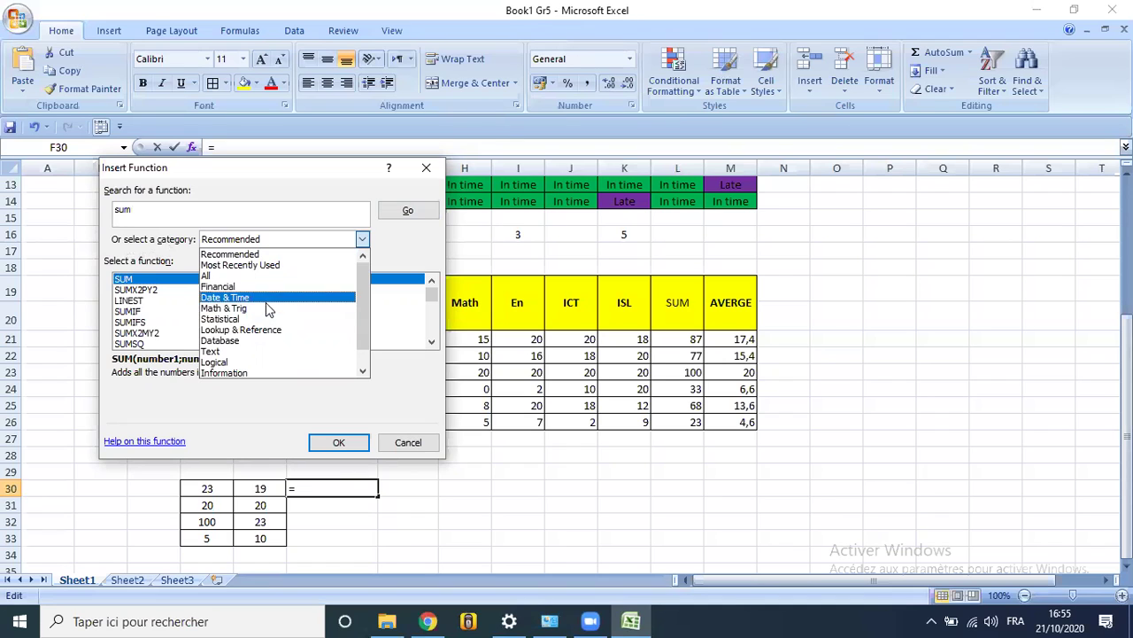
click(420, 263)
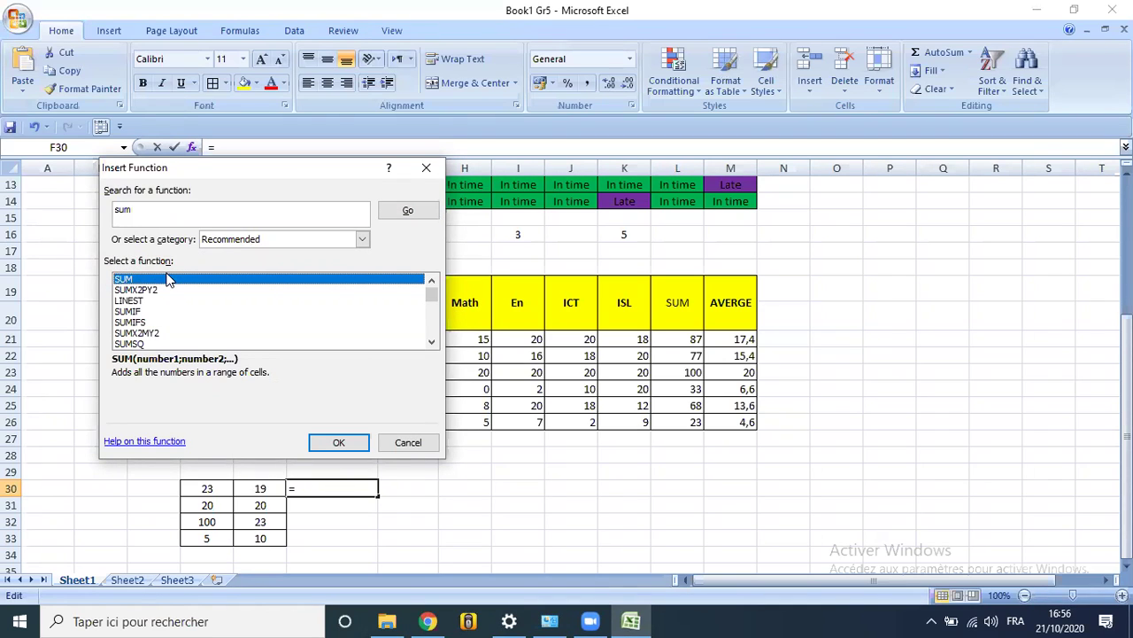
click(137, 210)
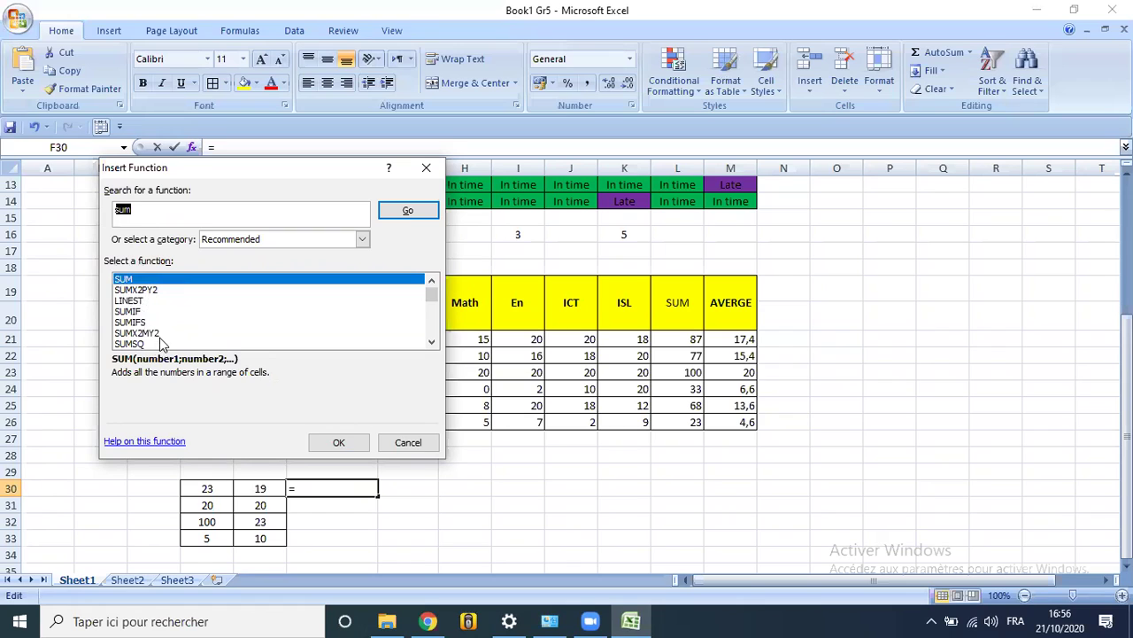
scroll(173, 305, down, 5)
scroll(172, 305, up, 5)
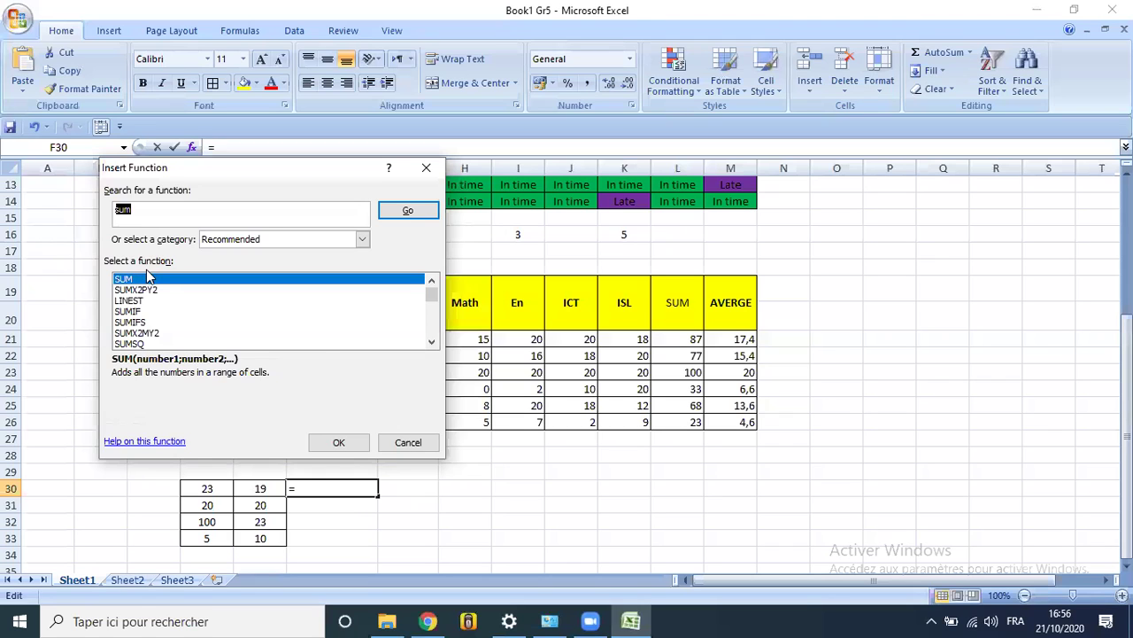
Insert the SUM function in cell F30 with the range D30:E30 as its first argument
double_click(147, 276)
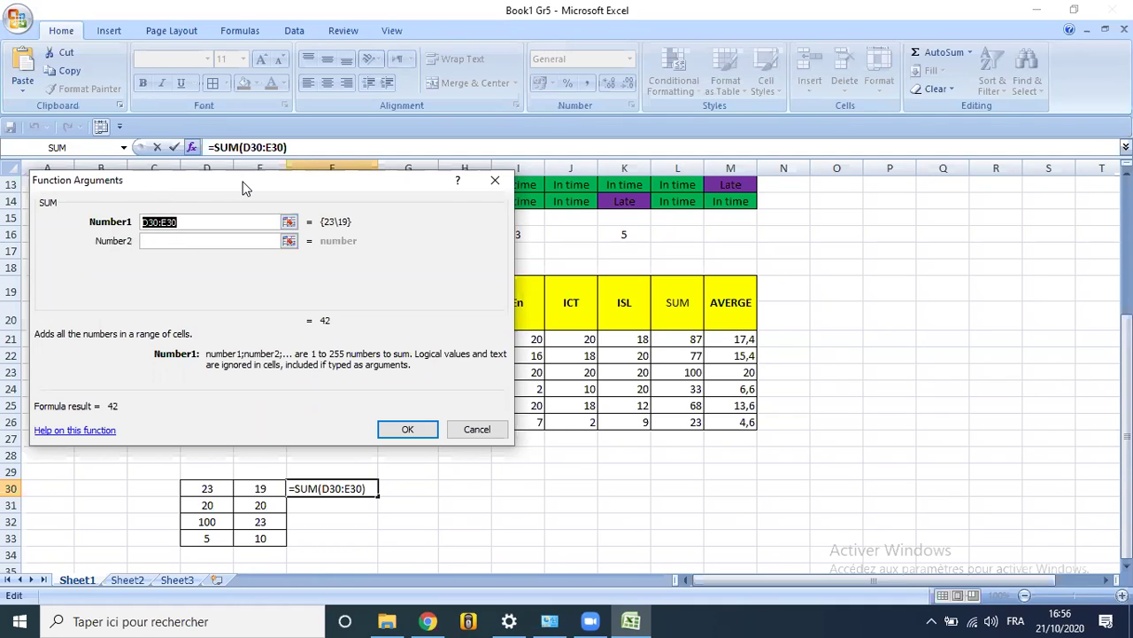
drag(245, 188, 455, 84)
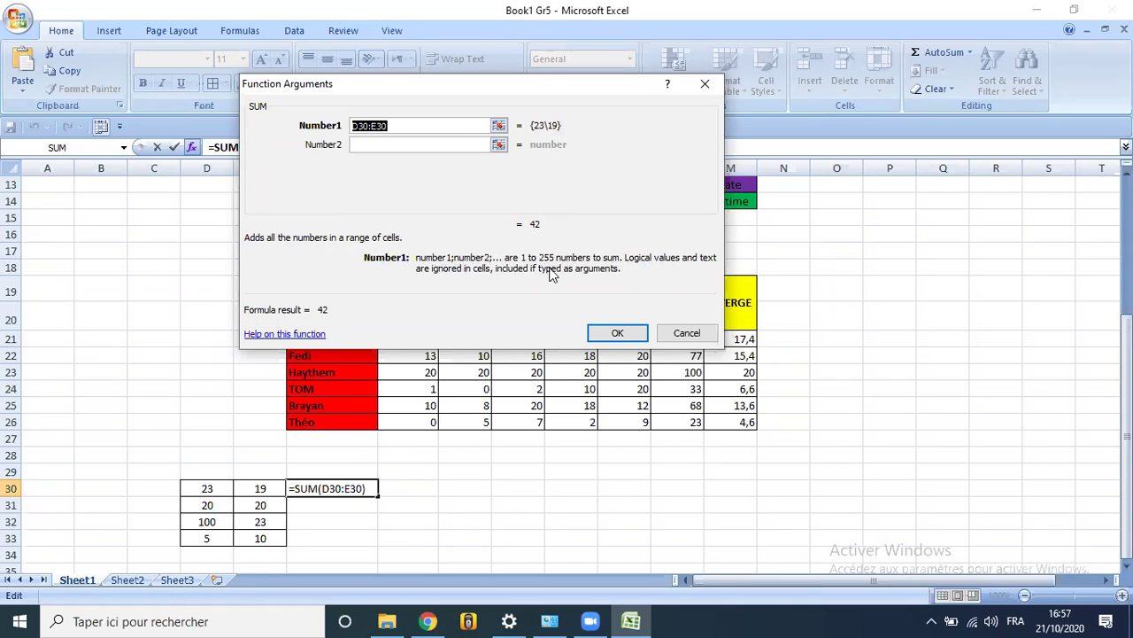
click(618, 333)
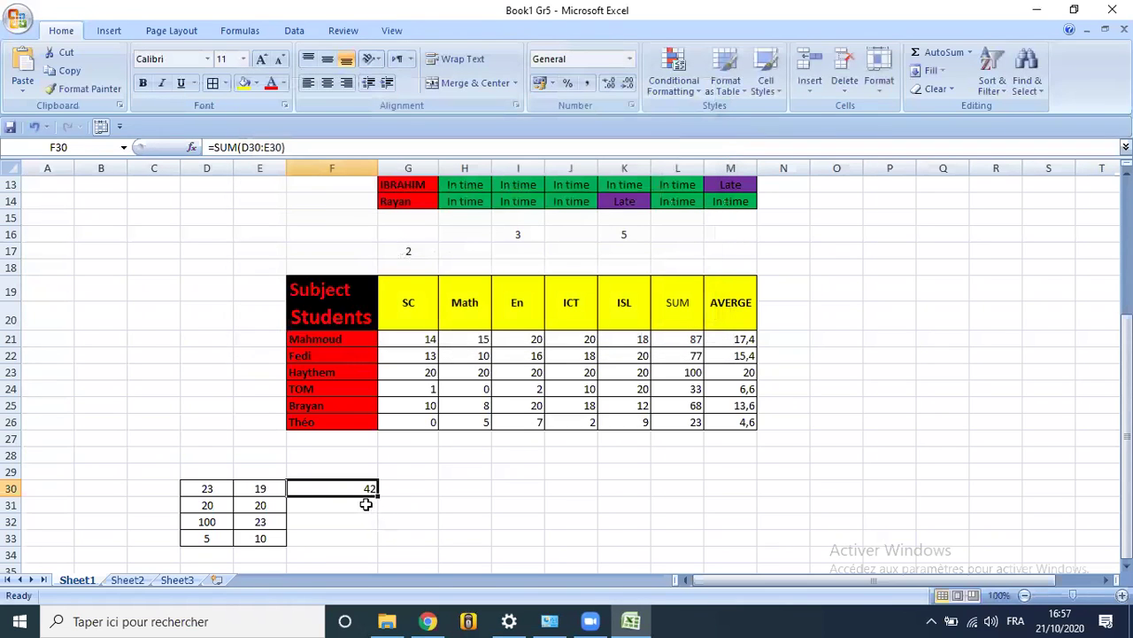
Reopen the SUM function's arguments for cell F30 and add 3 as the second number
double_click(360, 488)
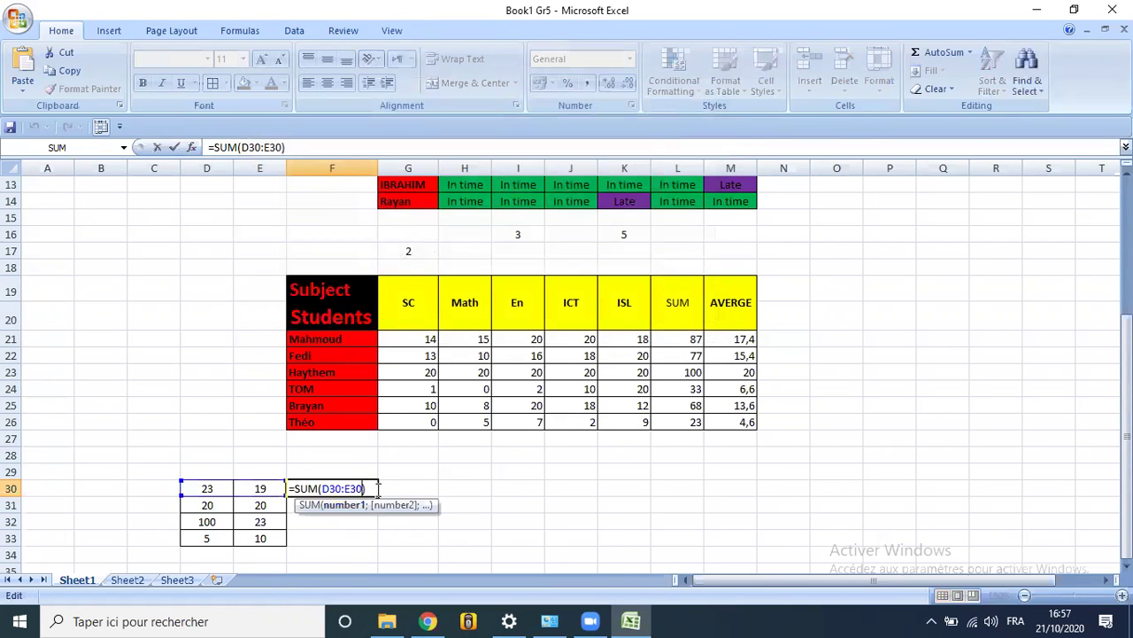
click(344, 505)
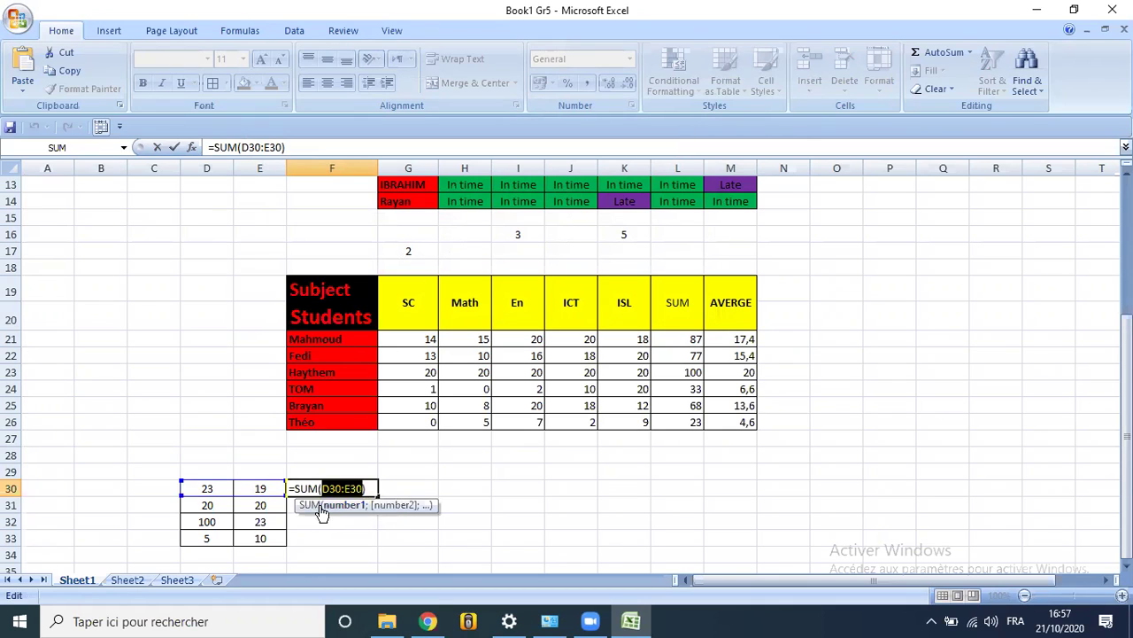
click(193, 148)
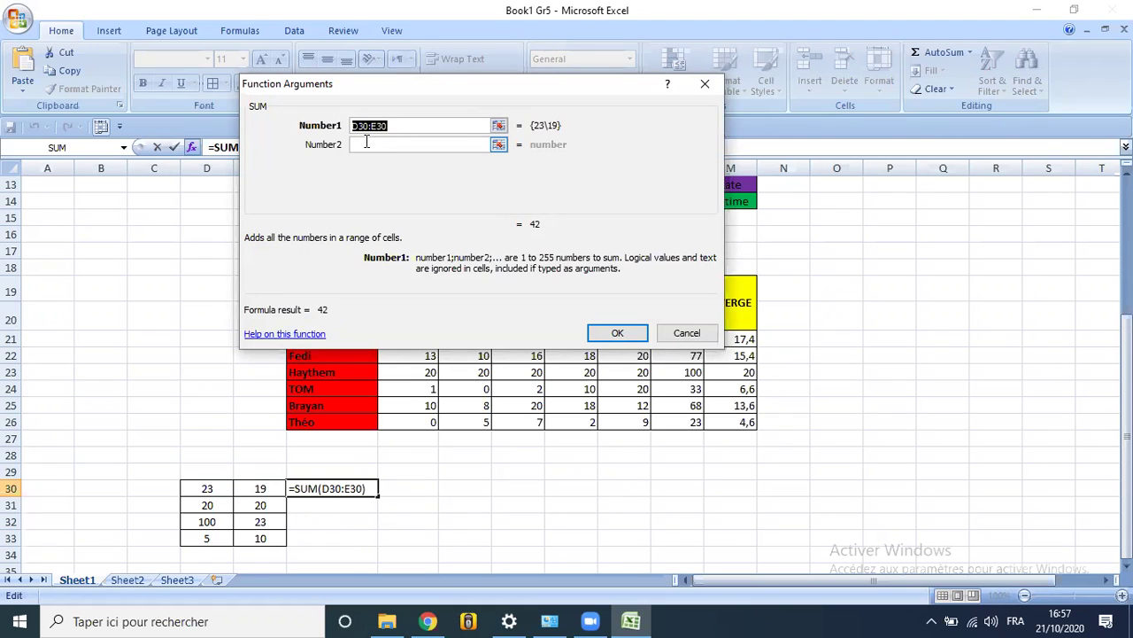
click(367, 144)
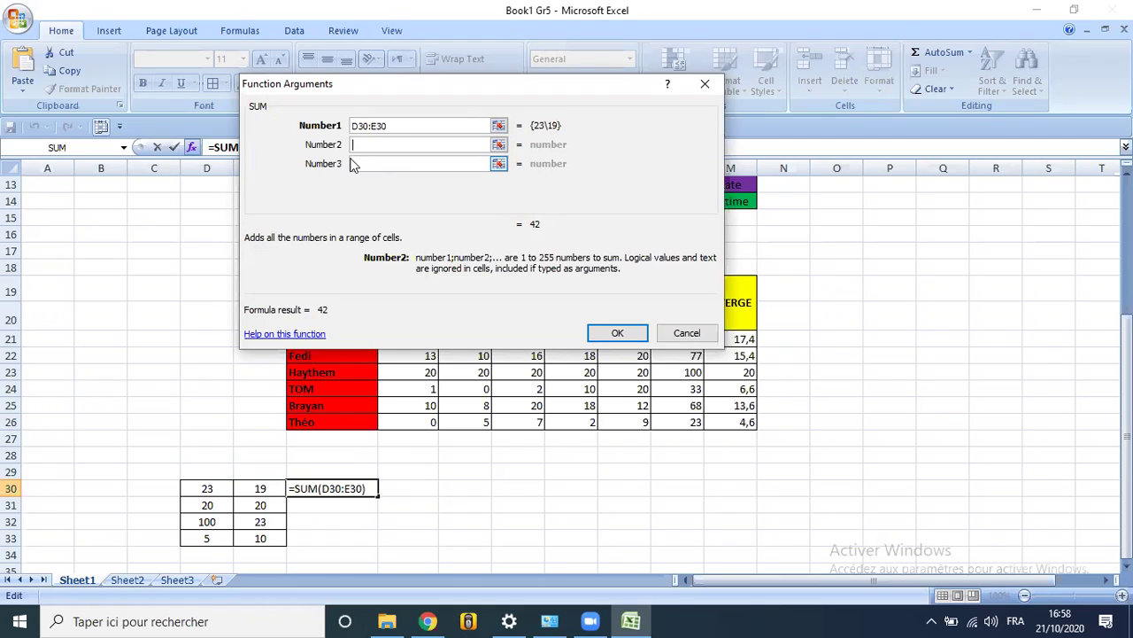
text(3)
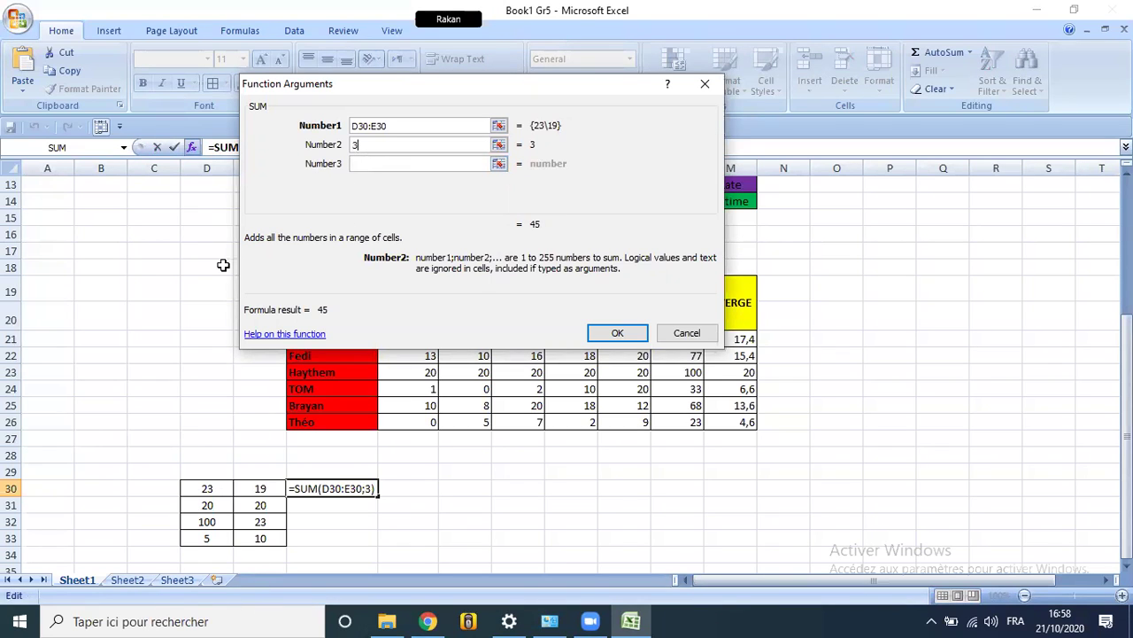
Pick cell D33 from the sheet as the third argument of the SUM function
drag(305, 100, 456, 101)
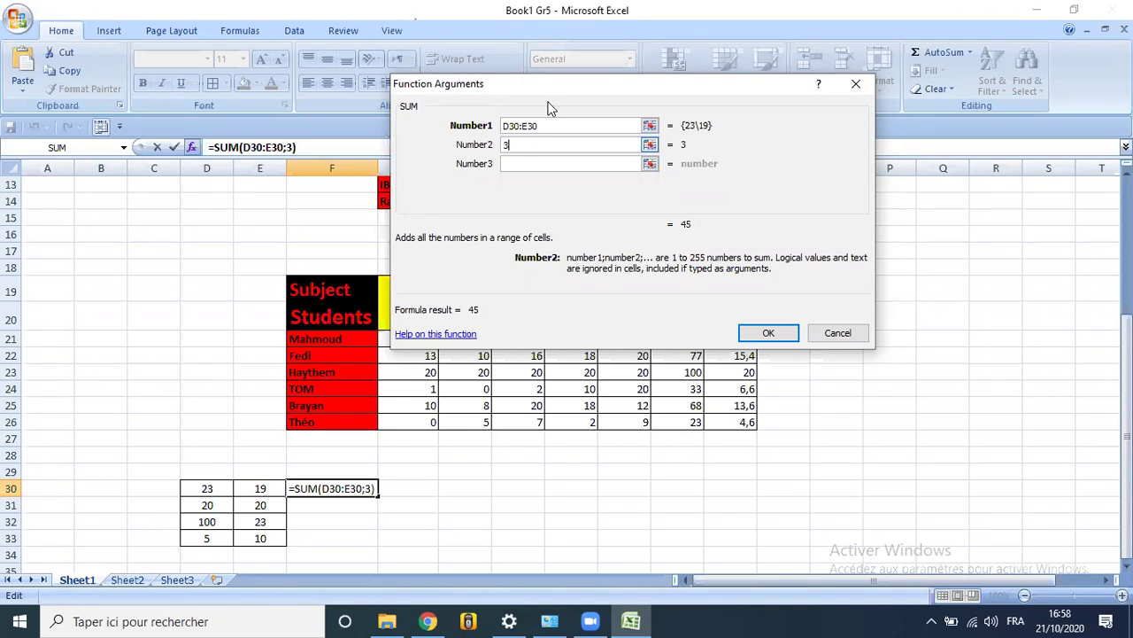
click(533, 162)
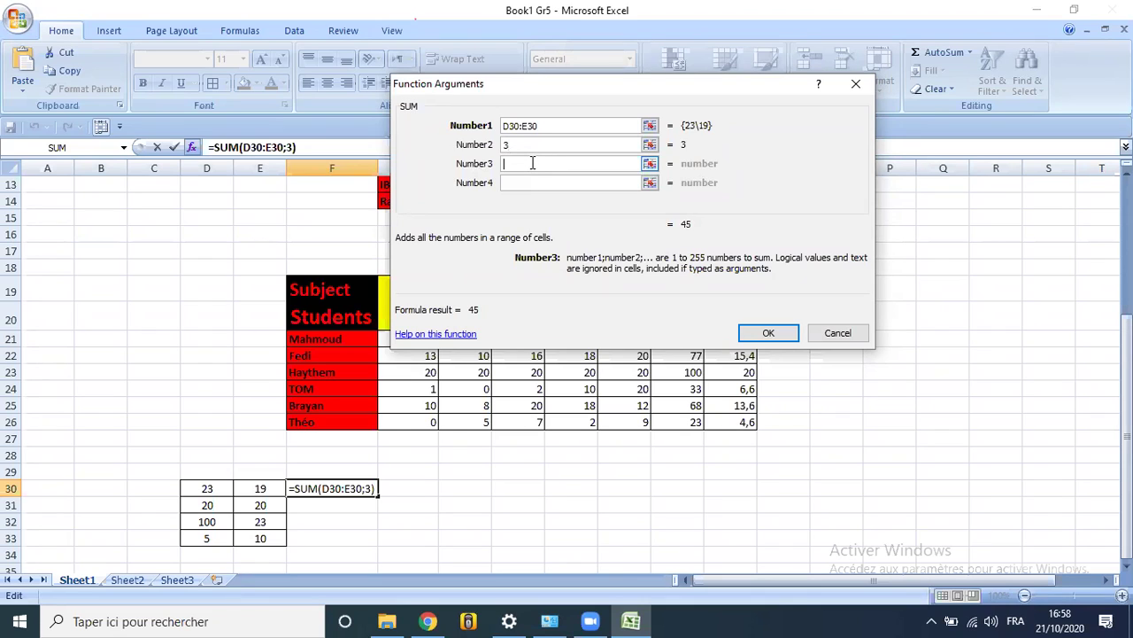
click(650, 164)
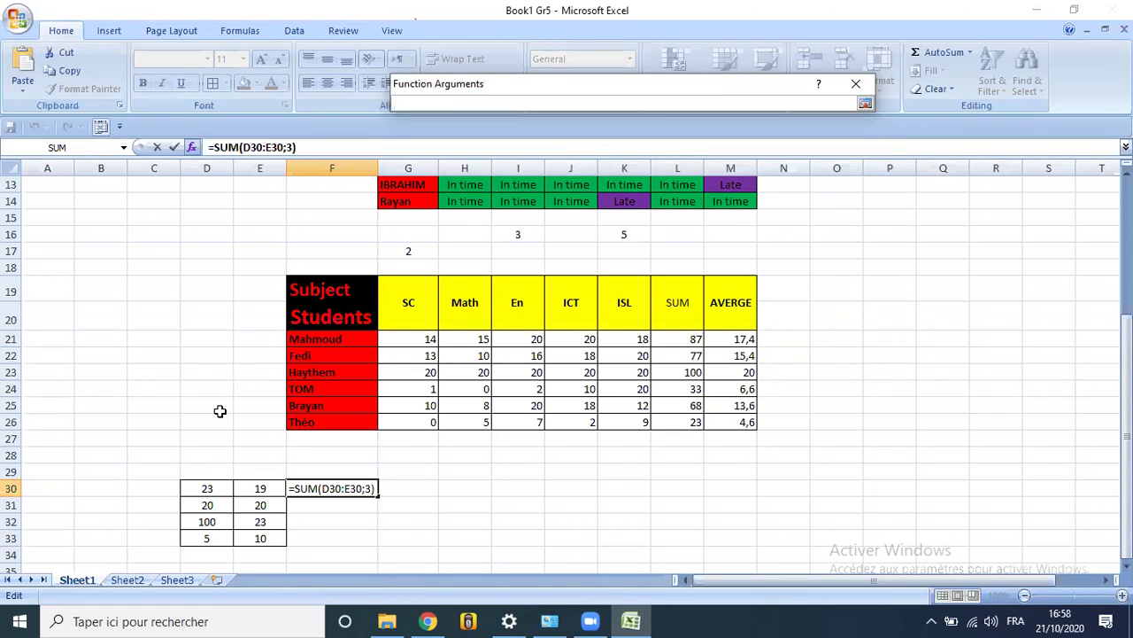
click(201, 538)
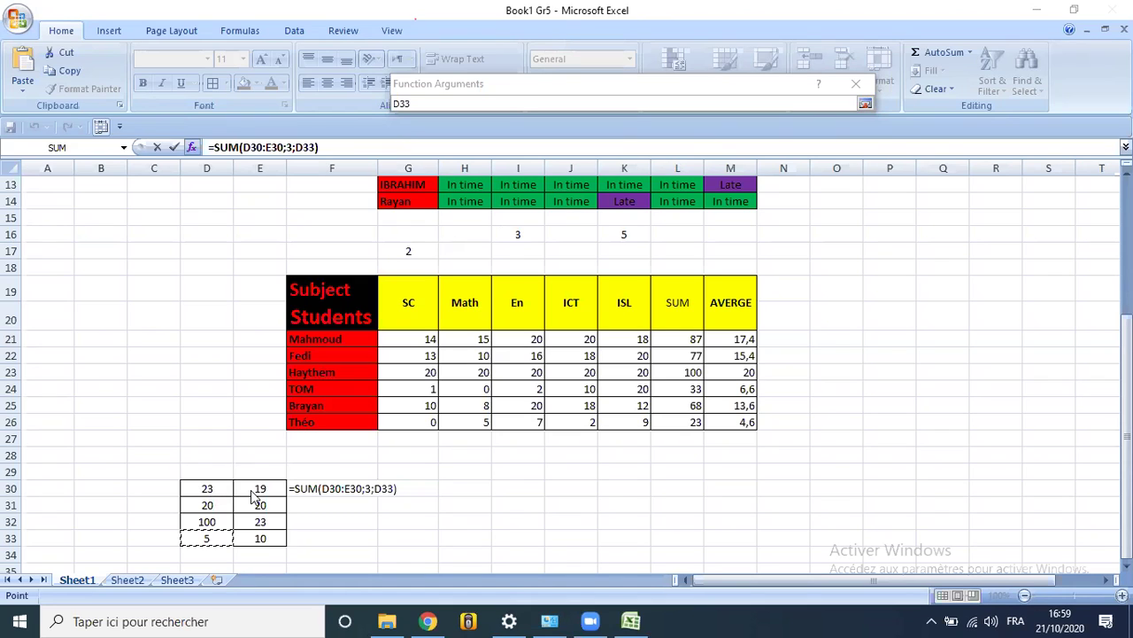
click(865, 103)
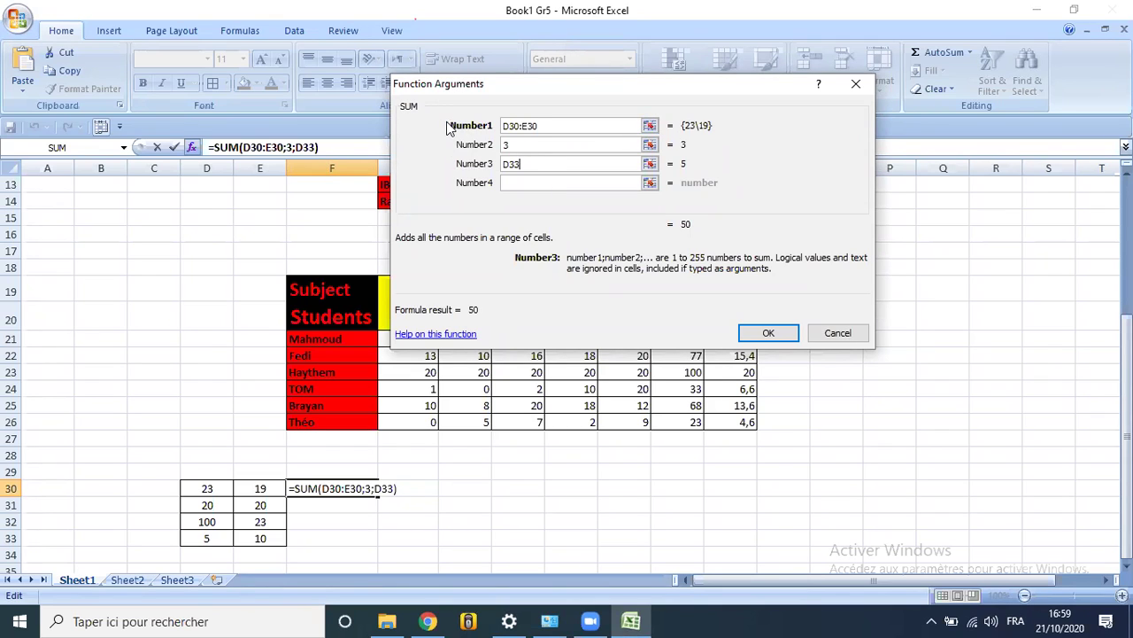
Remove the second and third arguments from the SUM function, leaving only the range D30:E30
click(520, 128)
drag(538, 127, 361, 310)
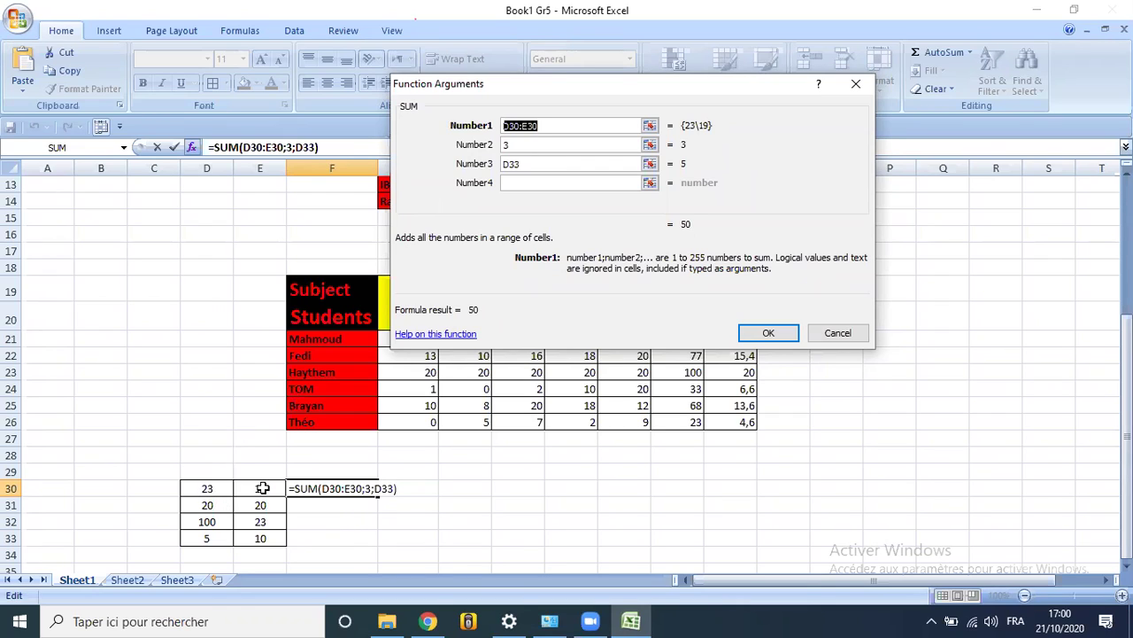
click(534, 144)
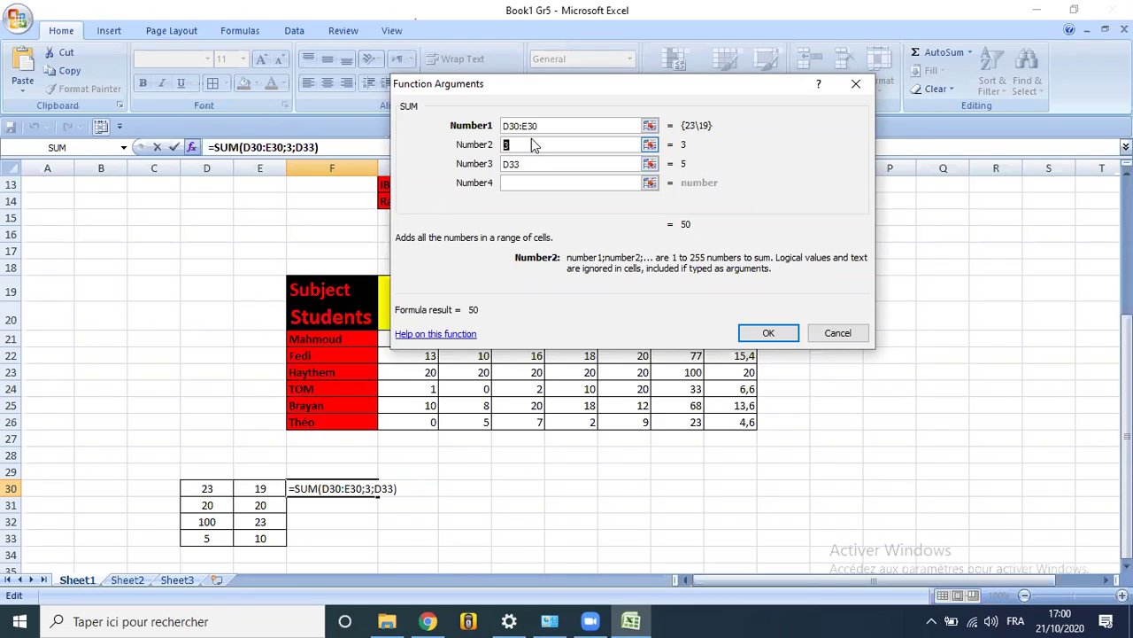
key(Delete)
click(505, 166)
key(Delete)
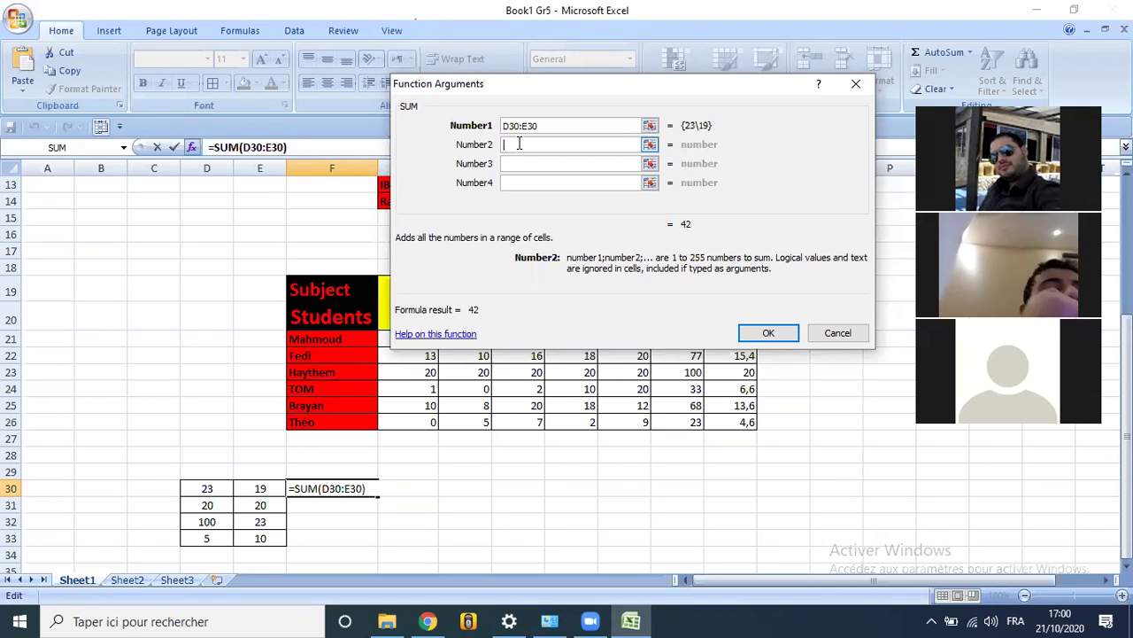
Set the second argument of the SUM function in cell F30 to 4
text(4)
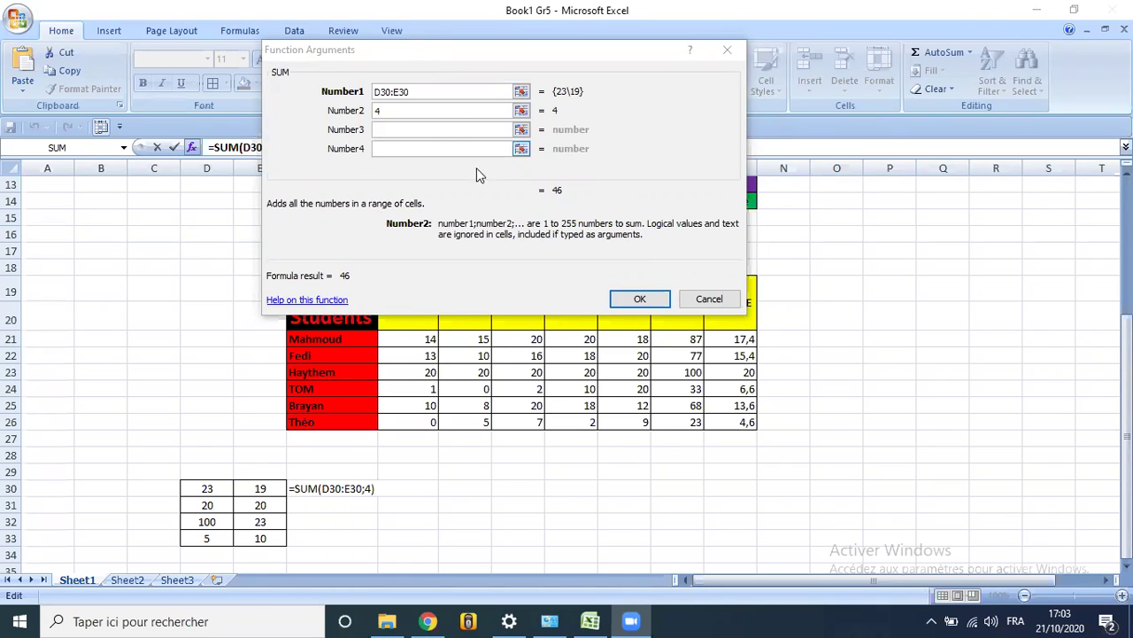
click(399, 110)
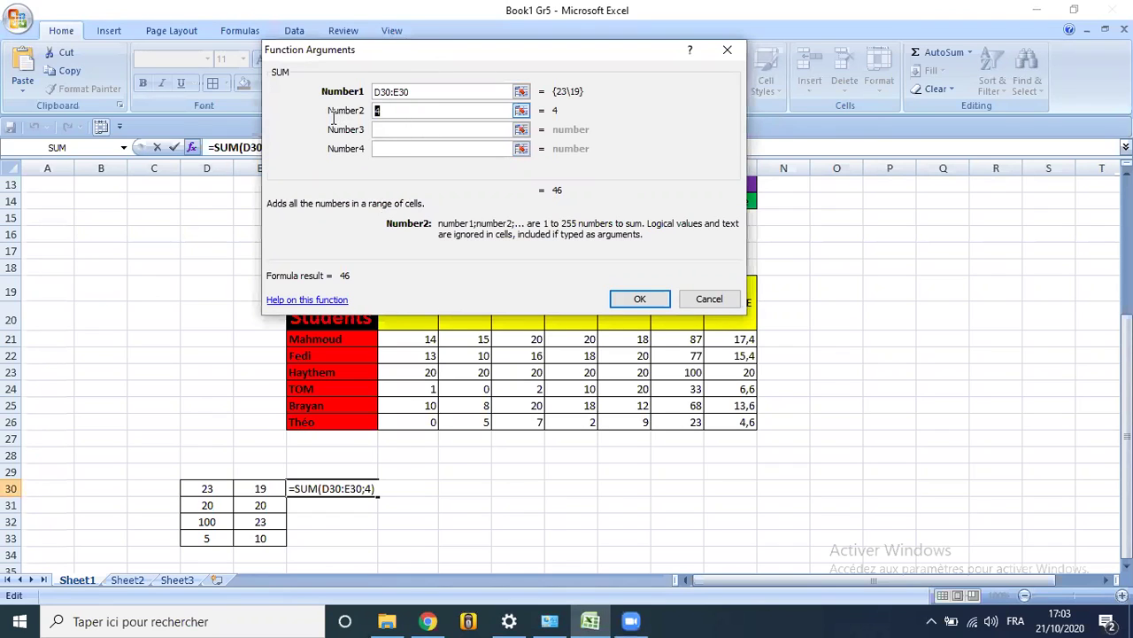
key(BackSpace)
text(4)
drag(408, 110, 358, 110)
key(BackSpace)
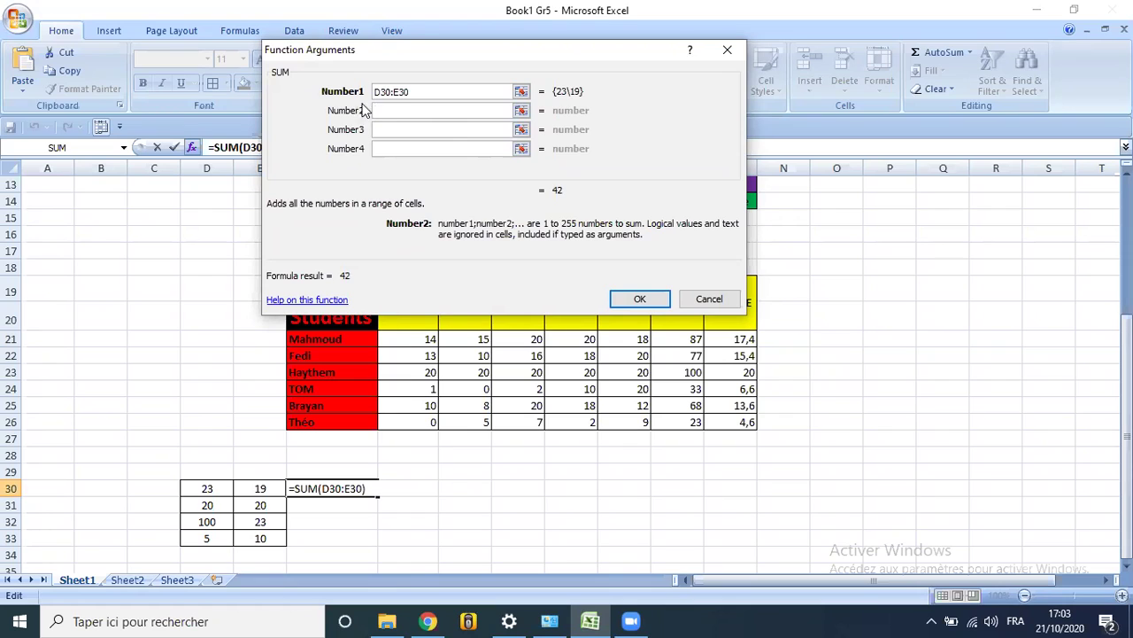
text(4)
drag(409, 48, 497, 23)
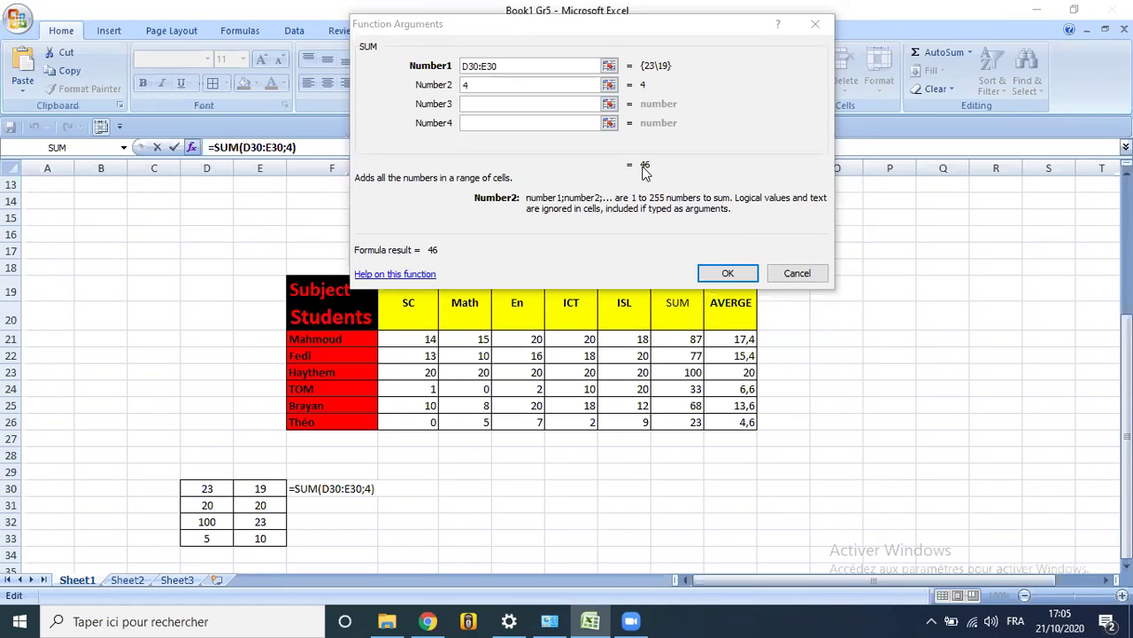
Pick cell E33 as the third argument of the SUM function and enter the formula in F30
click(609, 104)
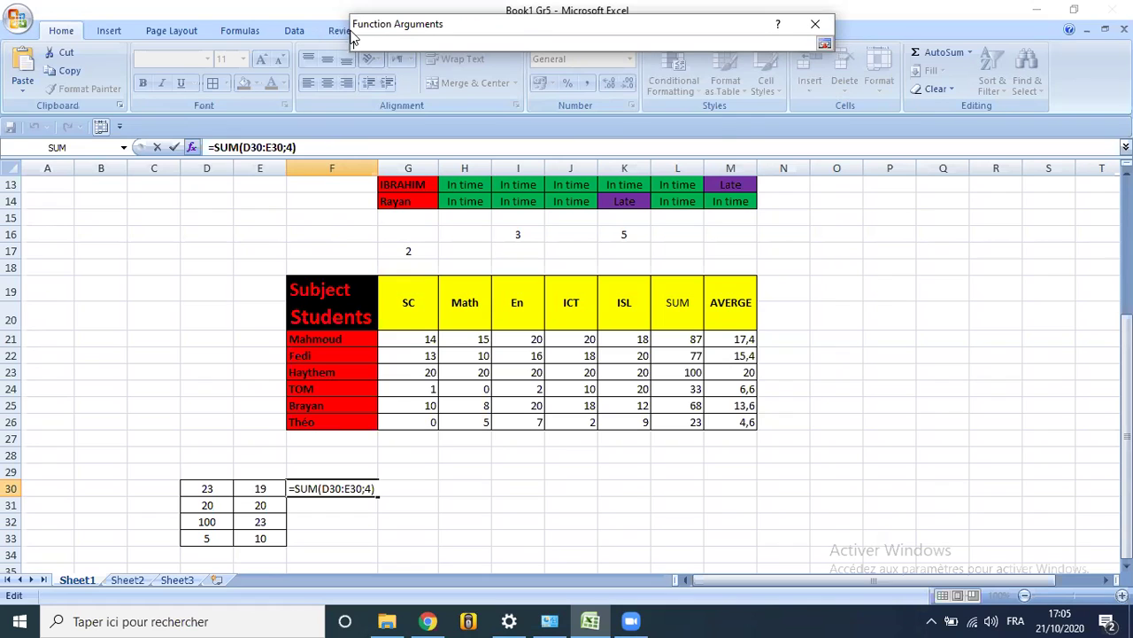
drag(352, 37, 266, 117)
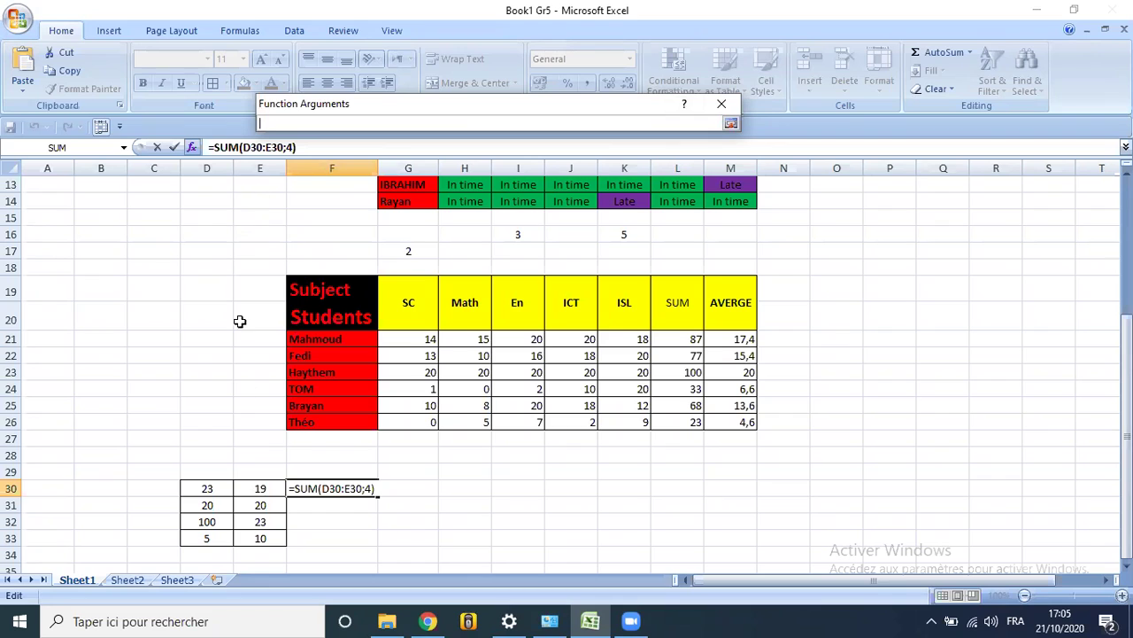
click(255, 538)
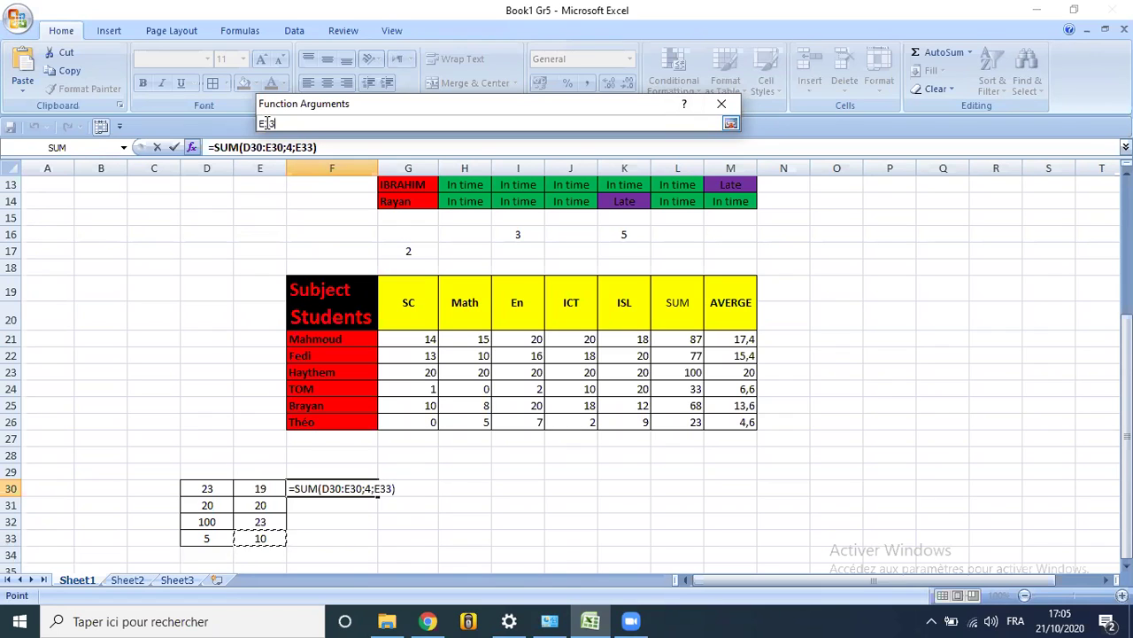
click(730, 124)
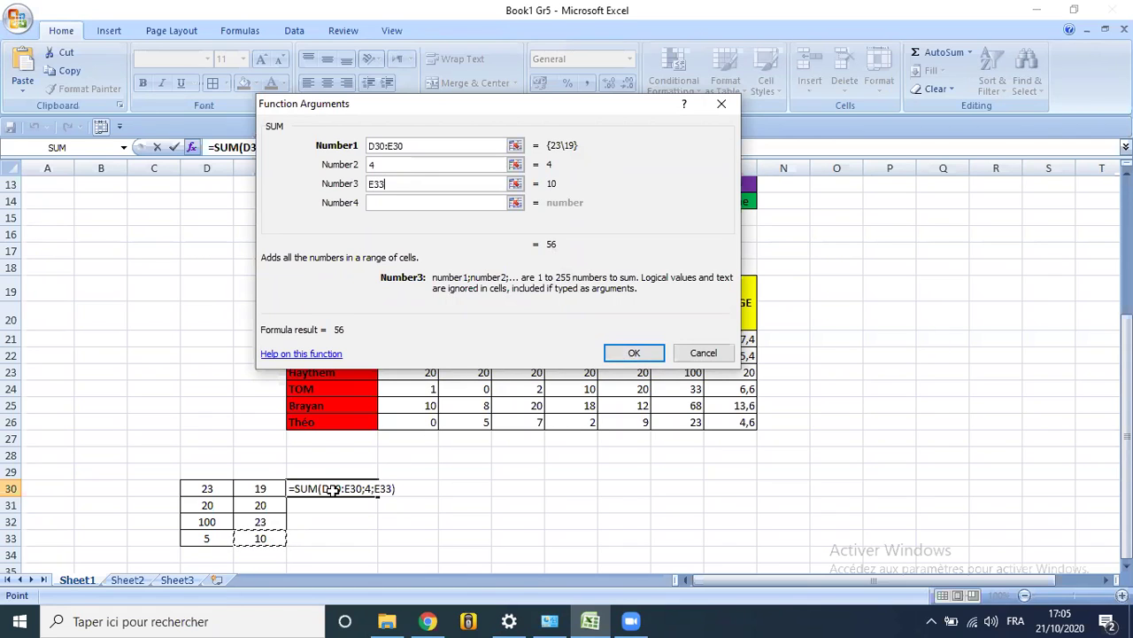
click(634, 352)
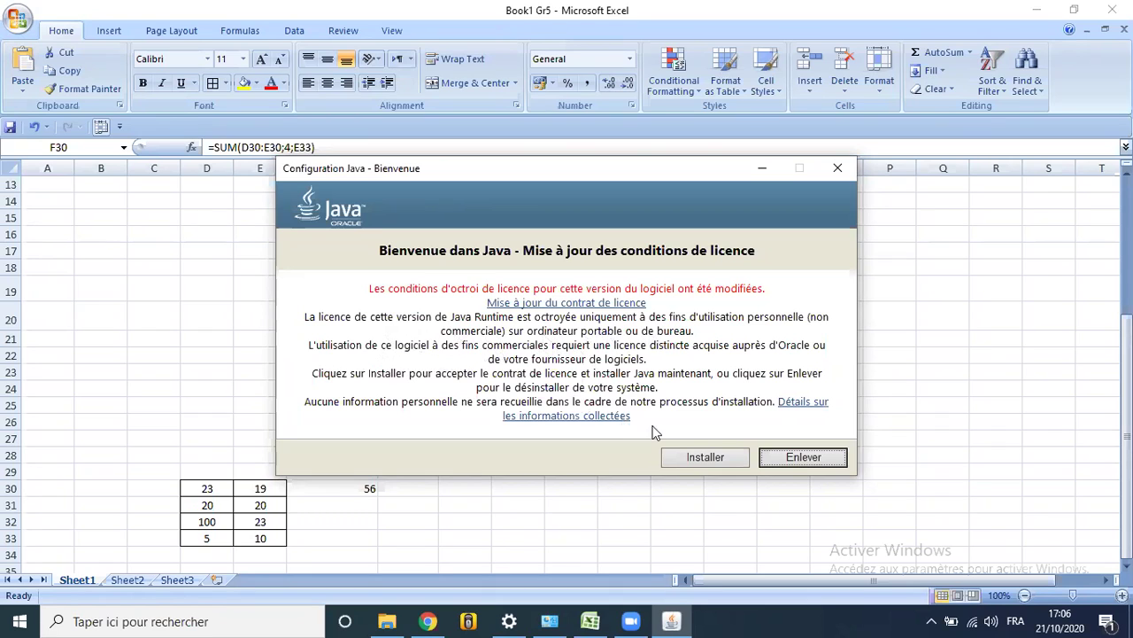
Minimize the Java setup window and fill the SUM formula from F30 down through F33
drag(669, 171, 614, 351)
click(707, 351)
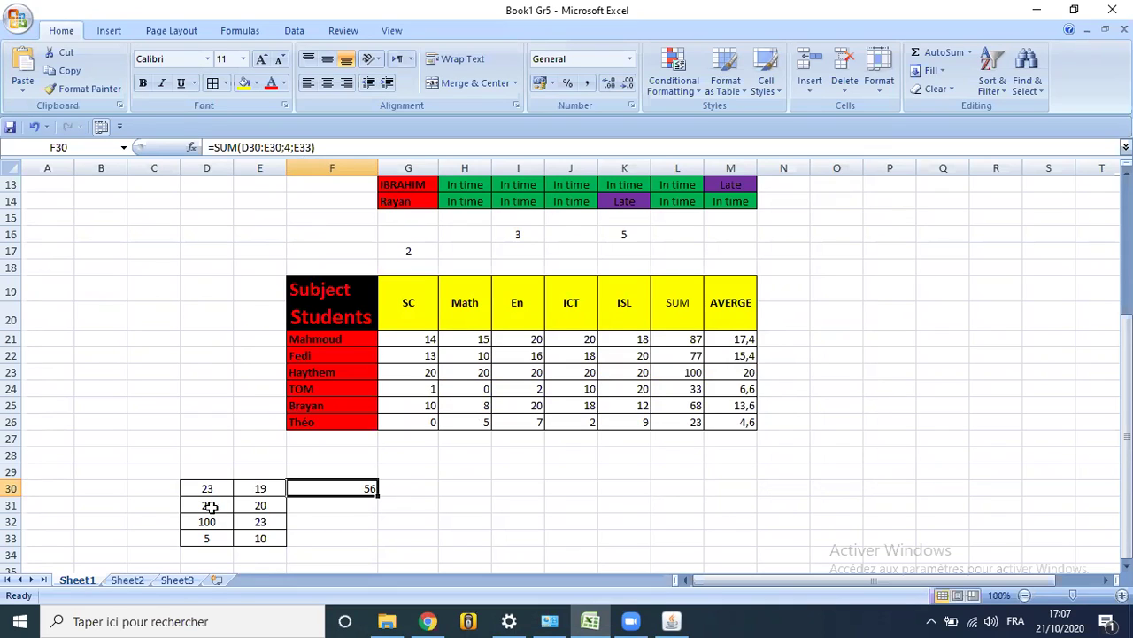
drag(376, 496, 363, 540)
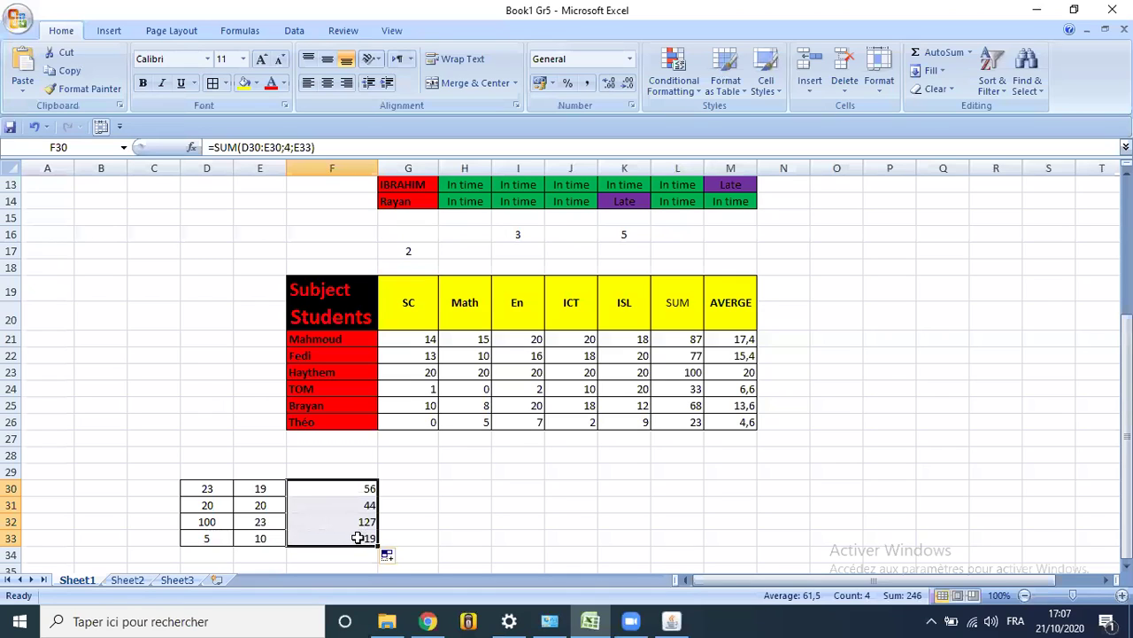
click(355, 538)
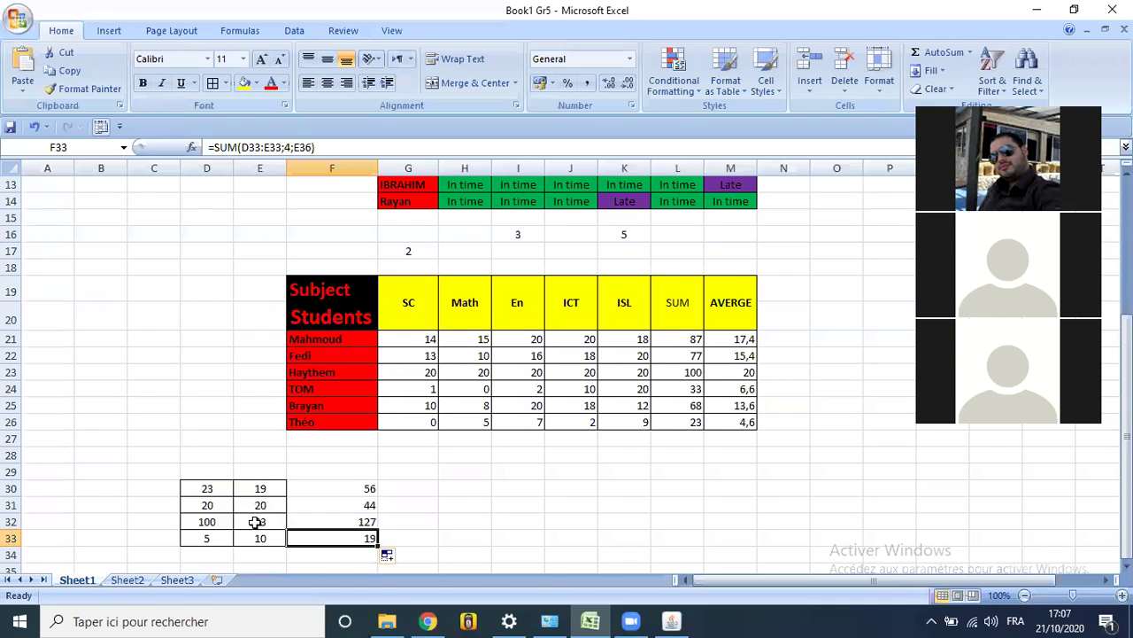
click(204, 507)
drag(340, 492, 340, 533)
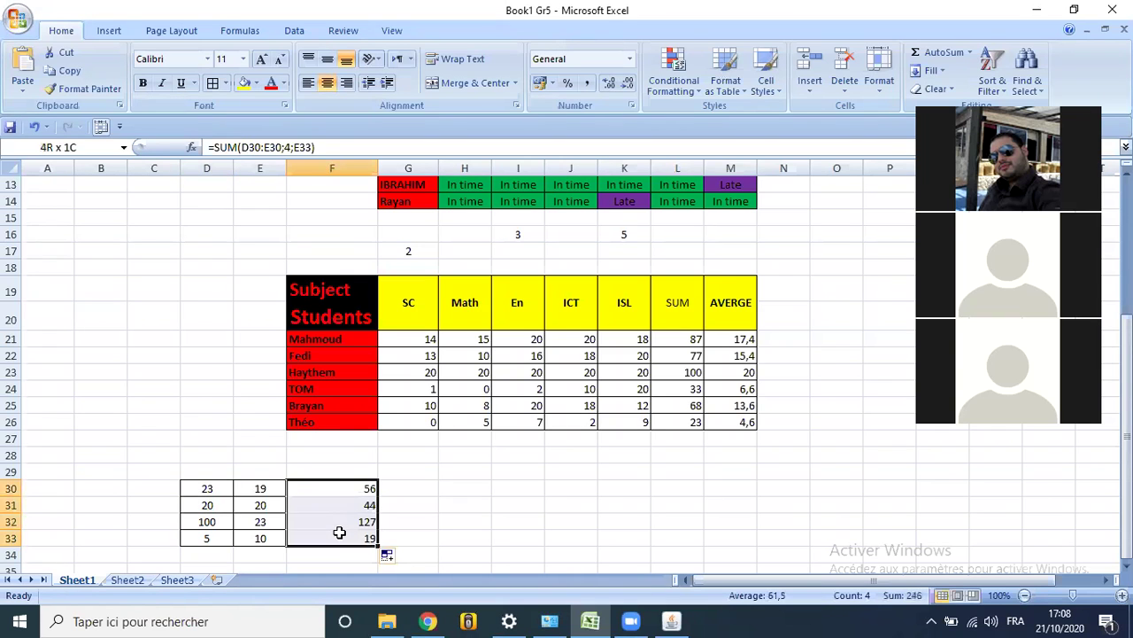
Set cell D32 to 50 and check the SUM formula in F32
click(203, 522)
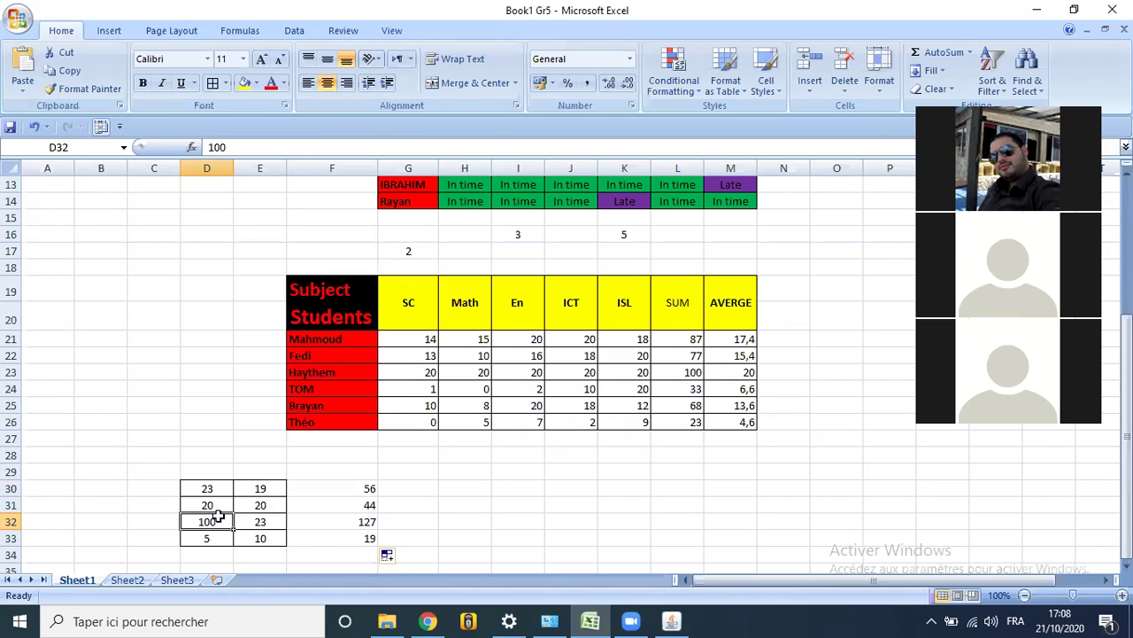
text(50)
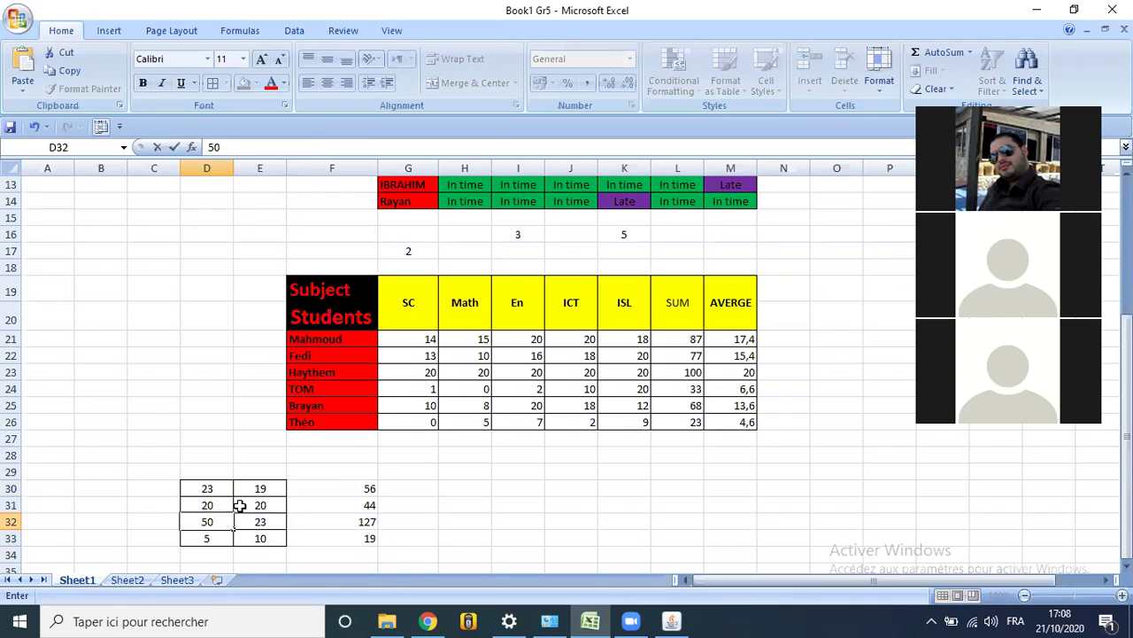
click(241, 506)
click(353, 524)
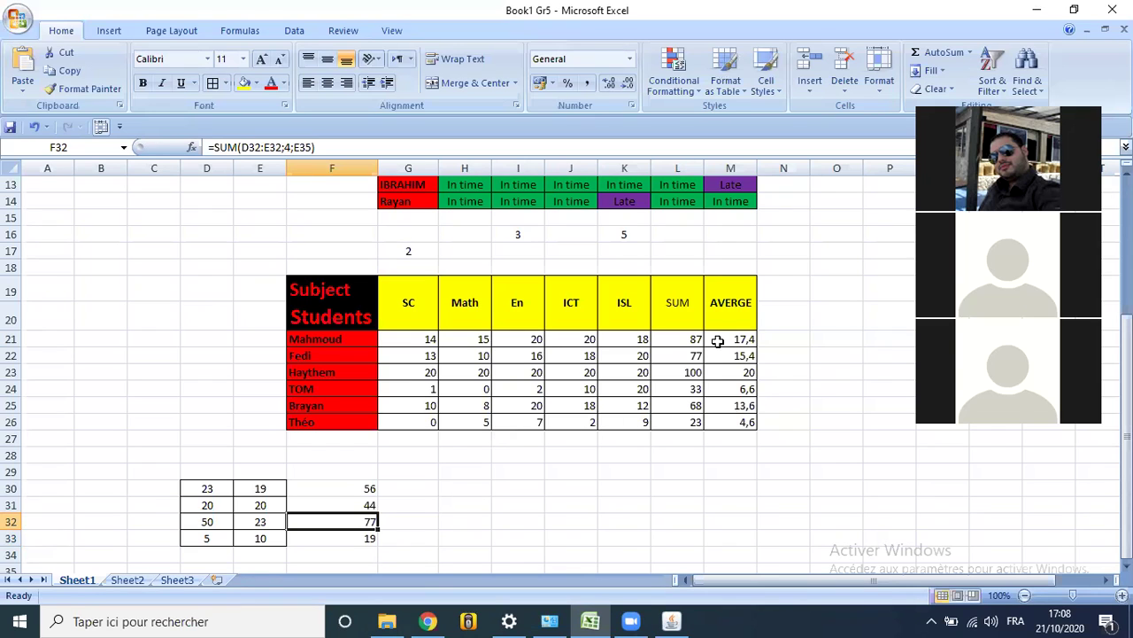
Replace the average formula in cell M21 of the marks table with the reference =O27
drag(719, 341, 718, 414)
text(=)
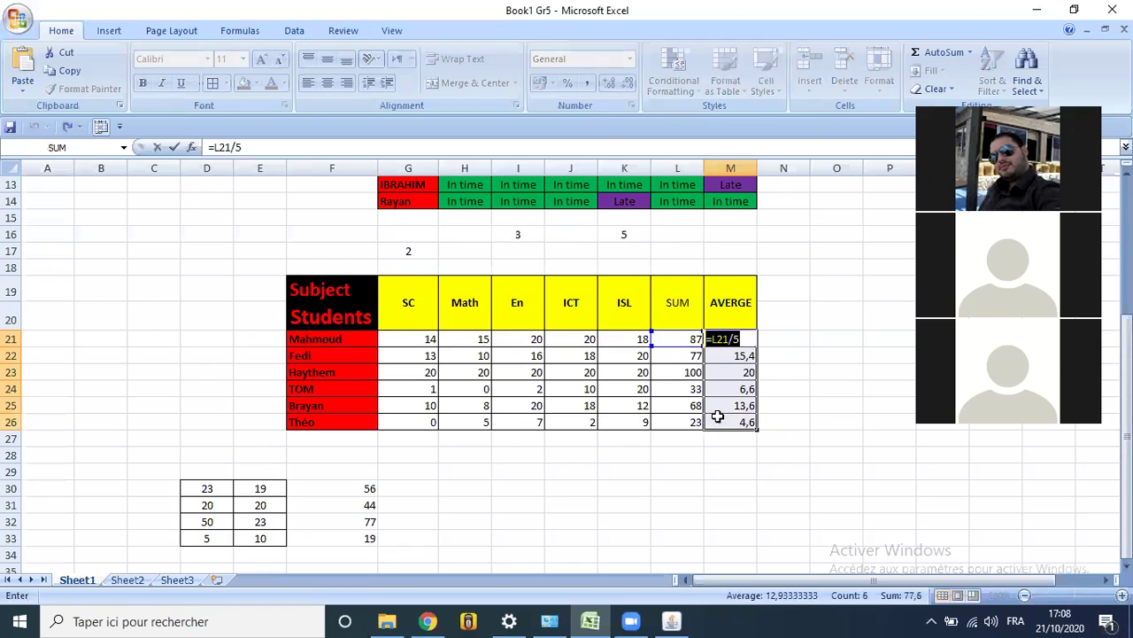
click(746, 451)
key(ctrl+z)
key(ctrl+z)
key(ctrl+z)
key(ctrl+z)
key(ctrl+z)
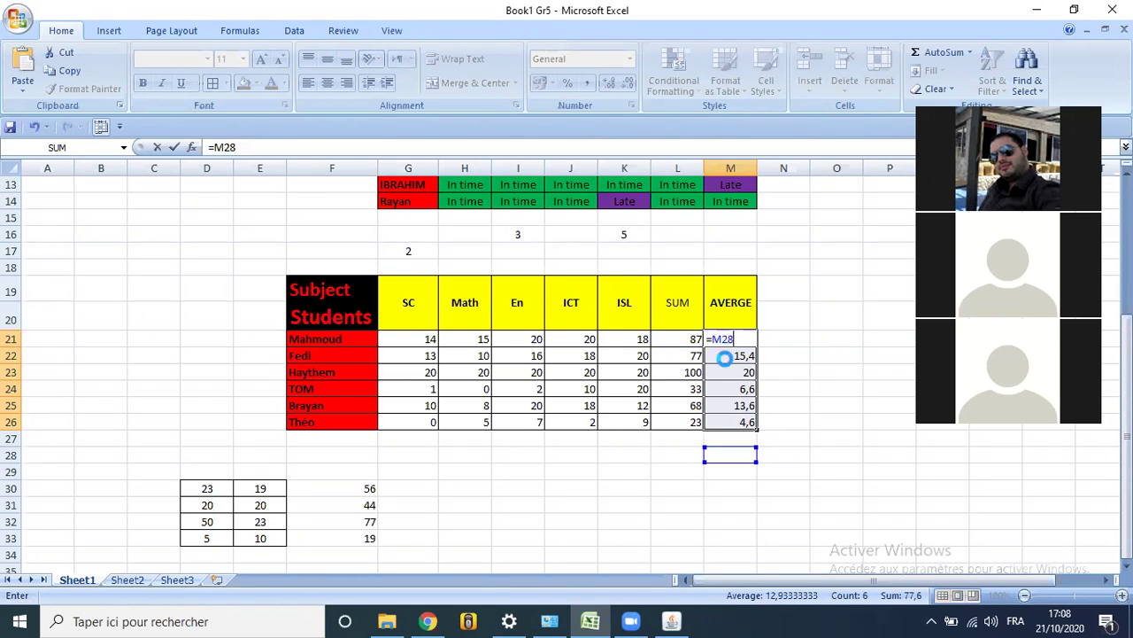
click(815, 437)
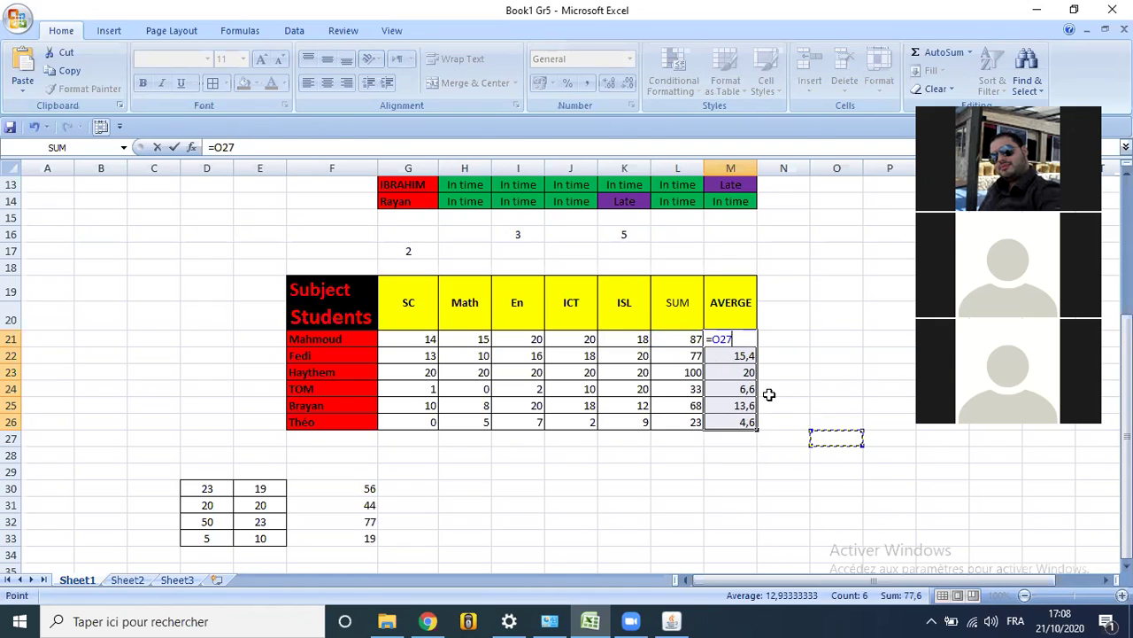
key(ctrl+z)
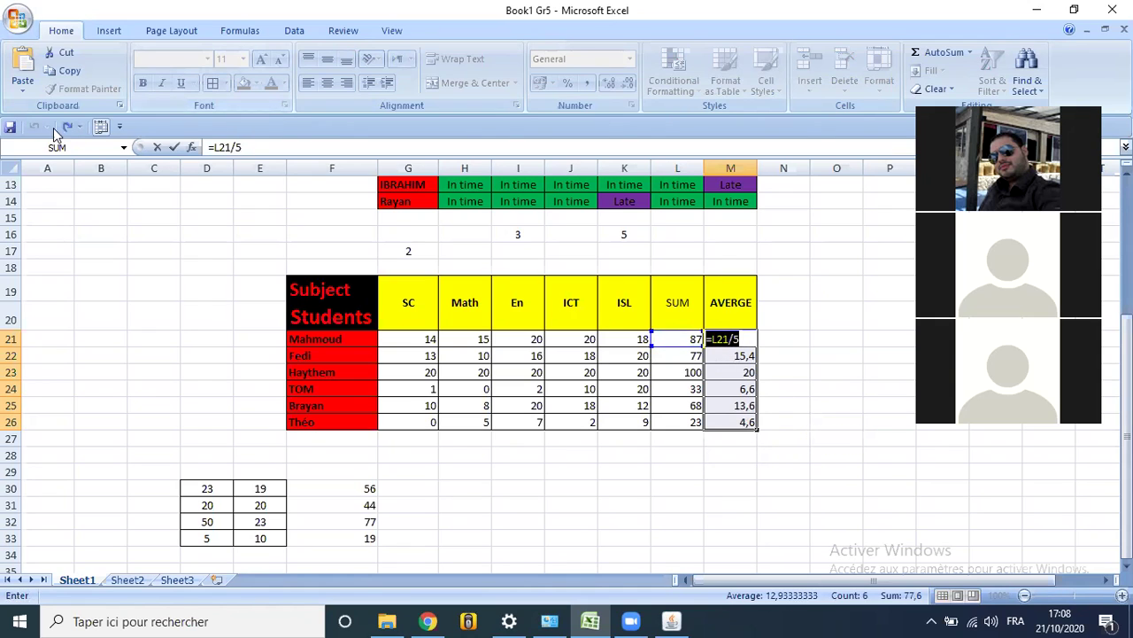
click(68, 126)
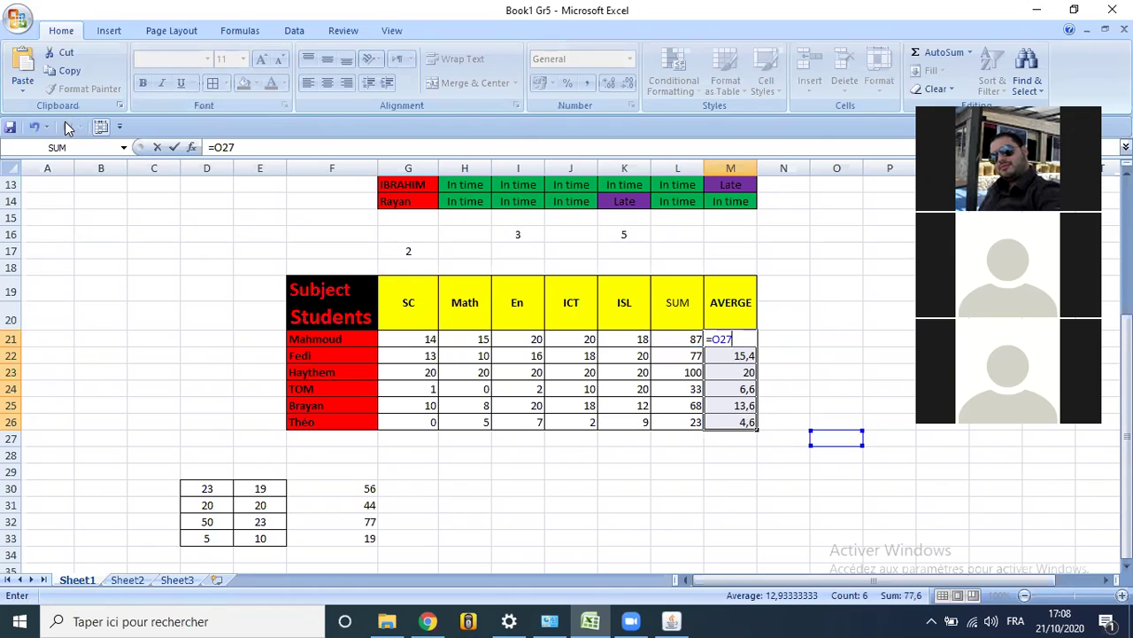
click(639, 404)
click(722, 339)
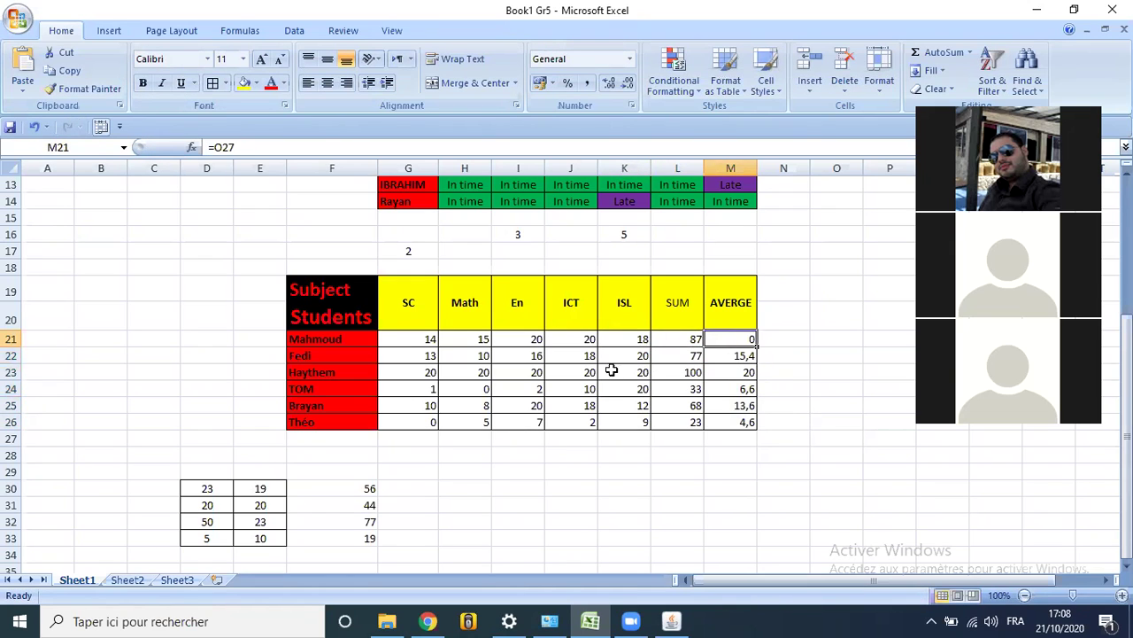
Review the marks in G21:K21 and the sum and average formulas in rows 21 and 22
drag(423, 341, 611, 340)
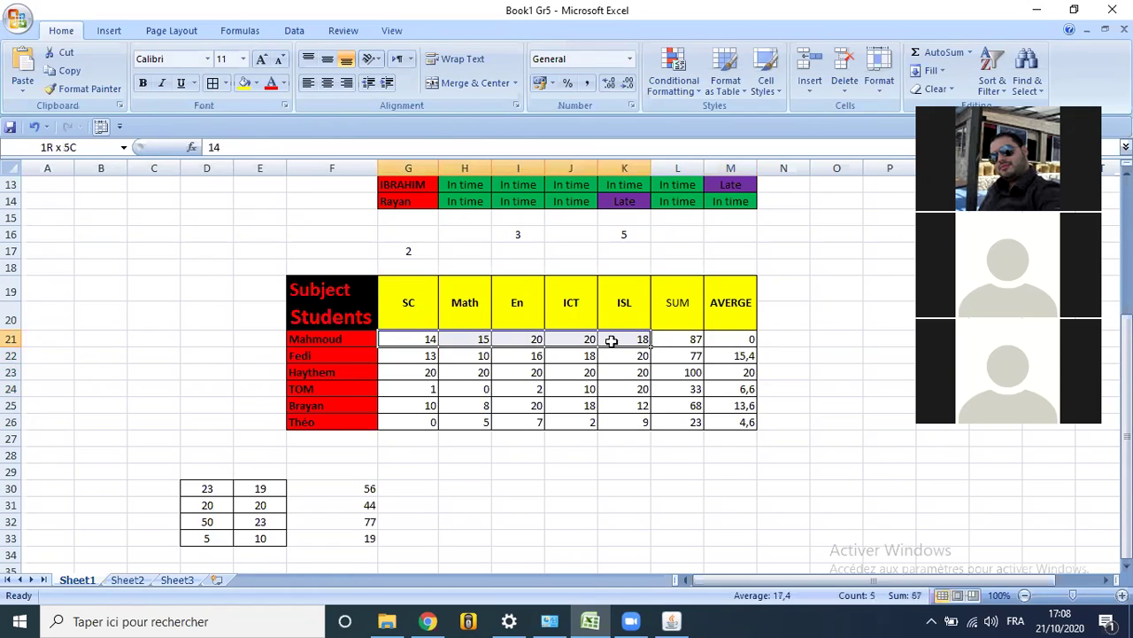
click(698, 342)
click(731, 345)
click(736, 354)
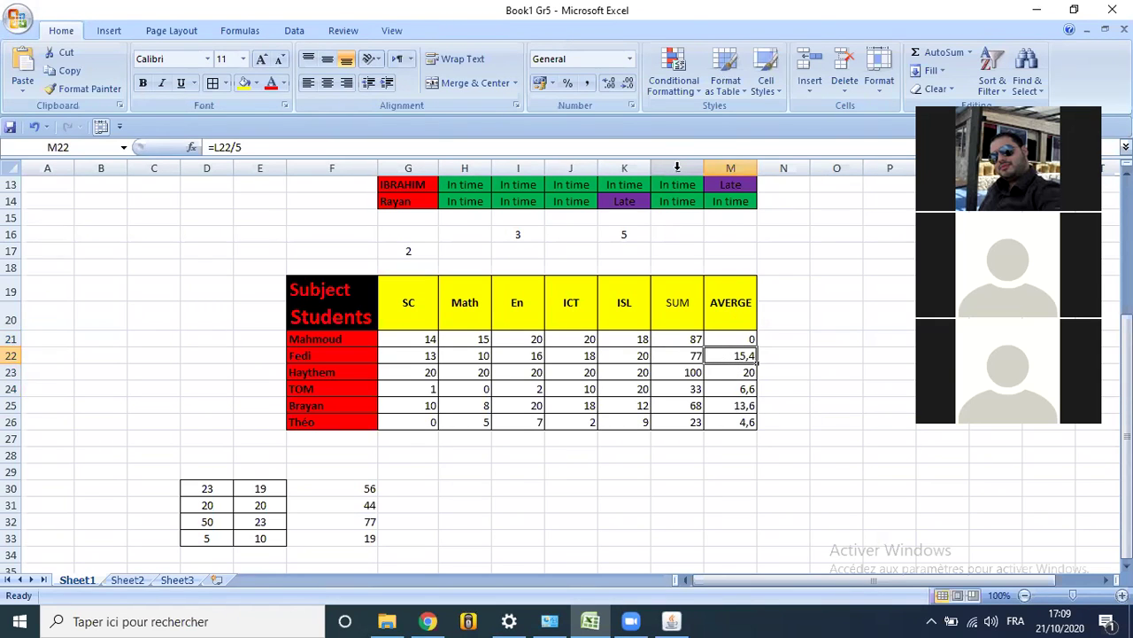
click(688, 355)
click(683, 337)
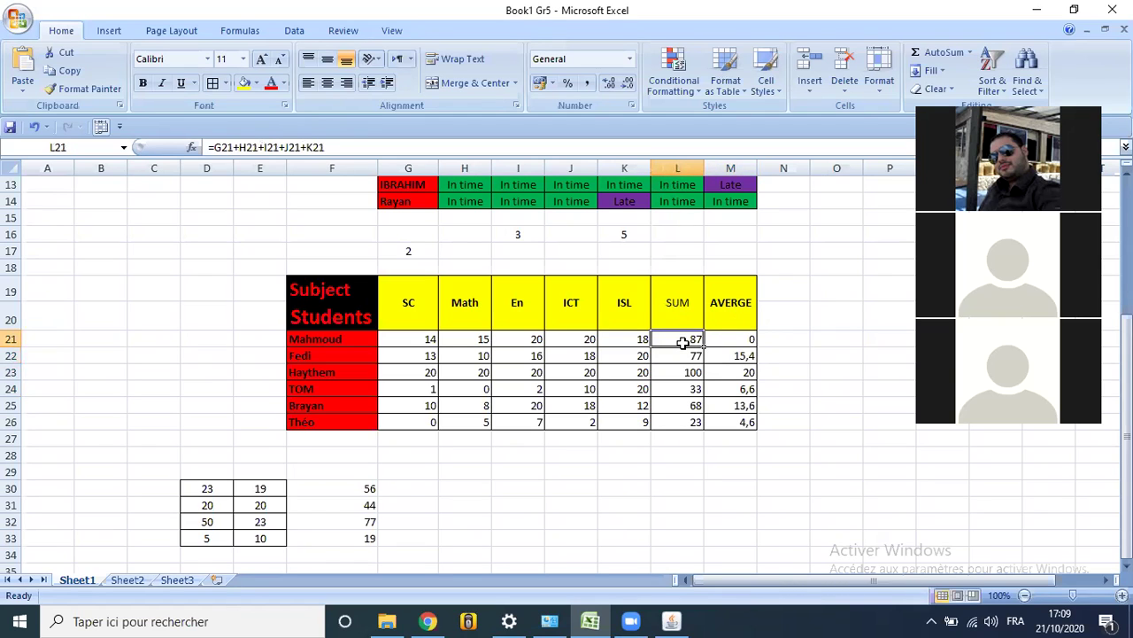
Insert the AVERAGE function into cell M21 with the range G21:L21 as its first argument
click(734, 338)
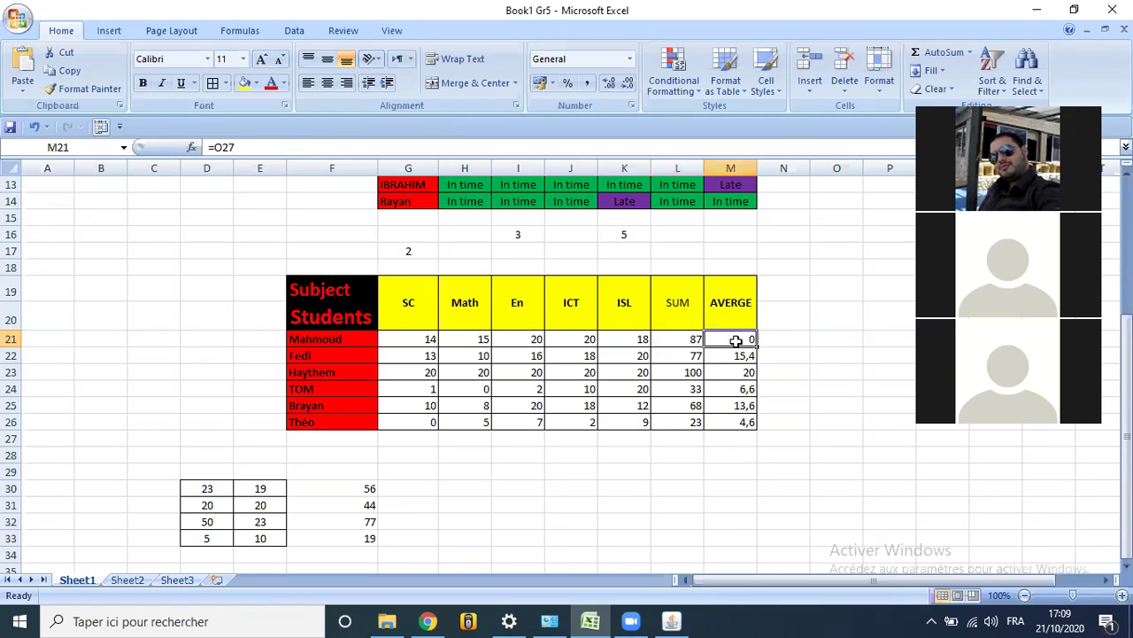
click(191, 147)
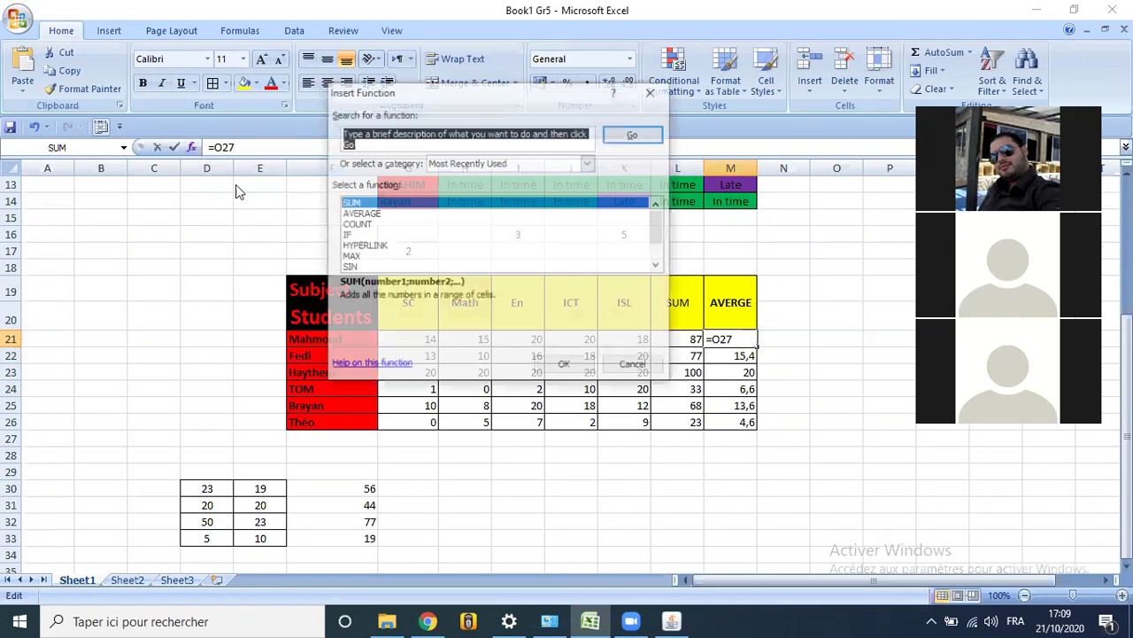
click(372, 213)
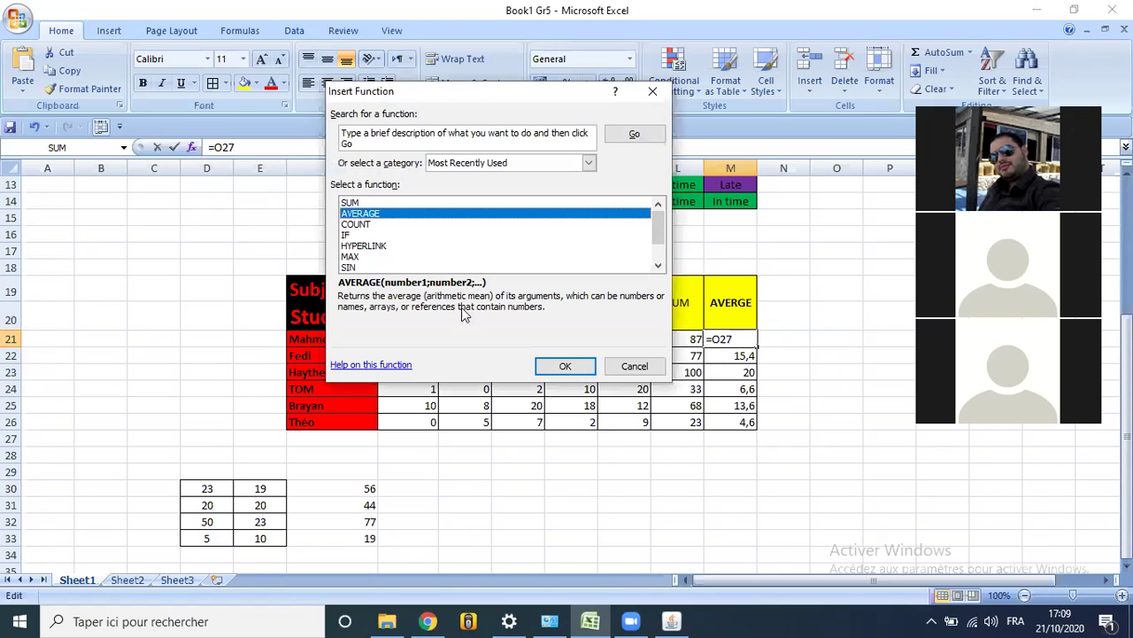
click(555, 367)
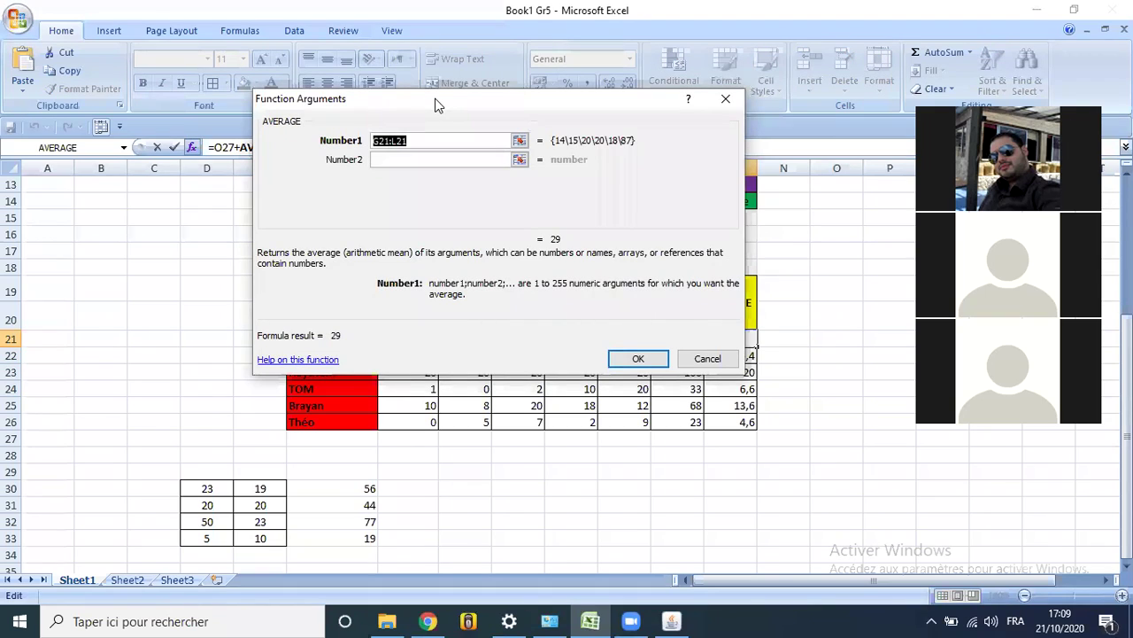
drag(436, 105, 283, 36)
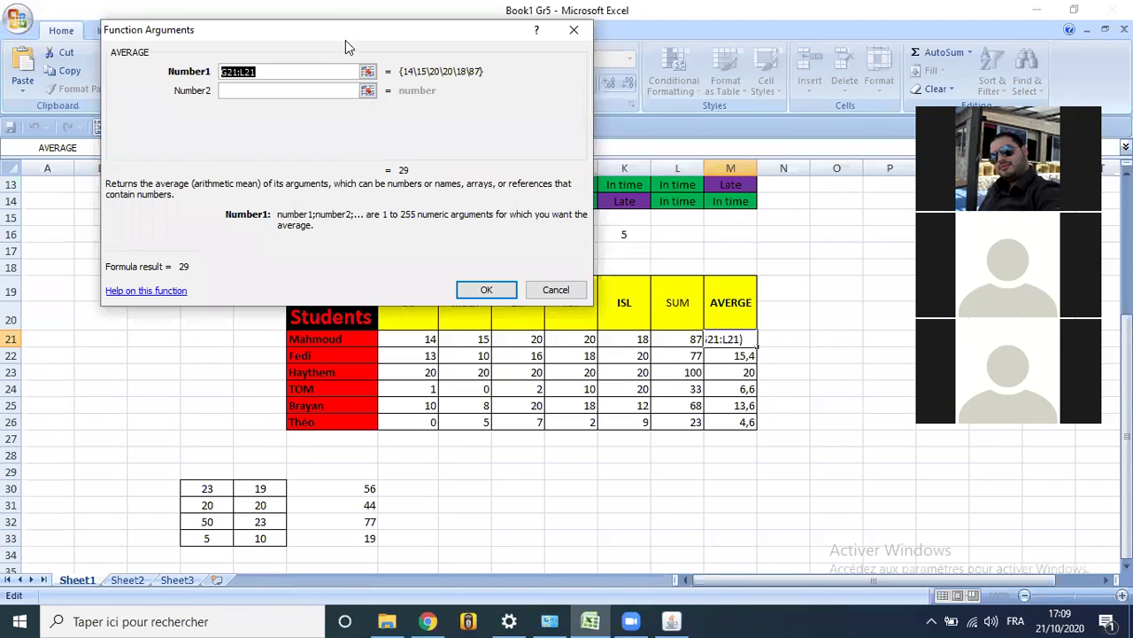
drag(345, 40, 344, 33)
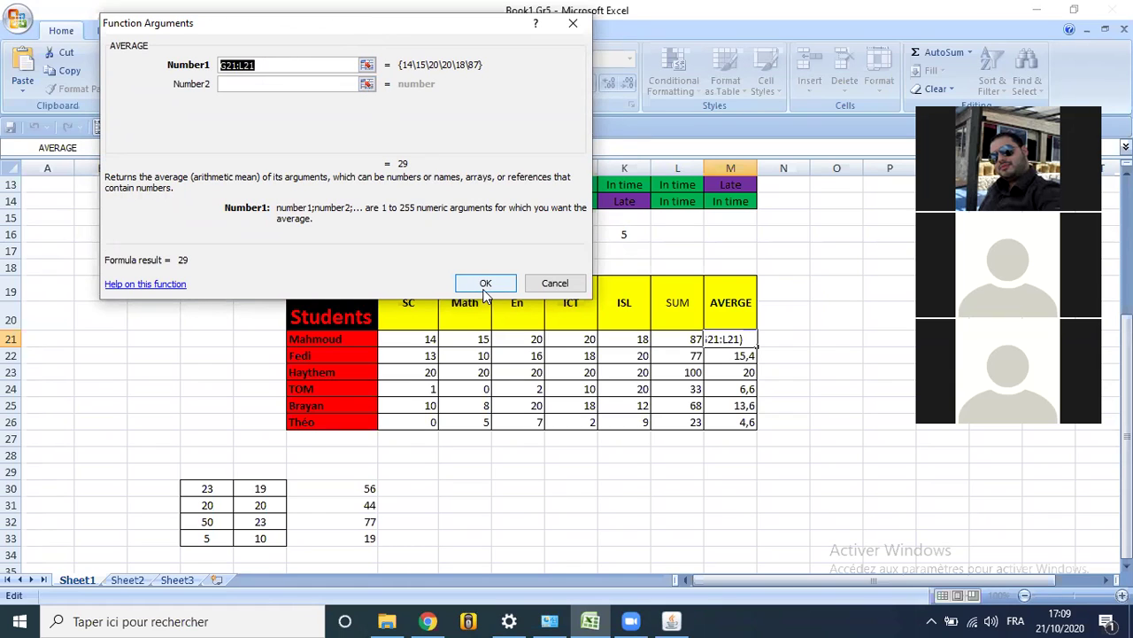
Add 5 as the second argument of the AVERAGE function and enter the formula in M21
click(367, 84)
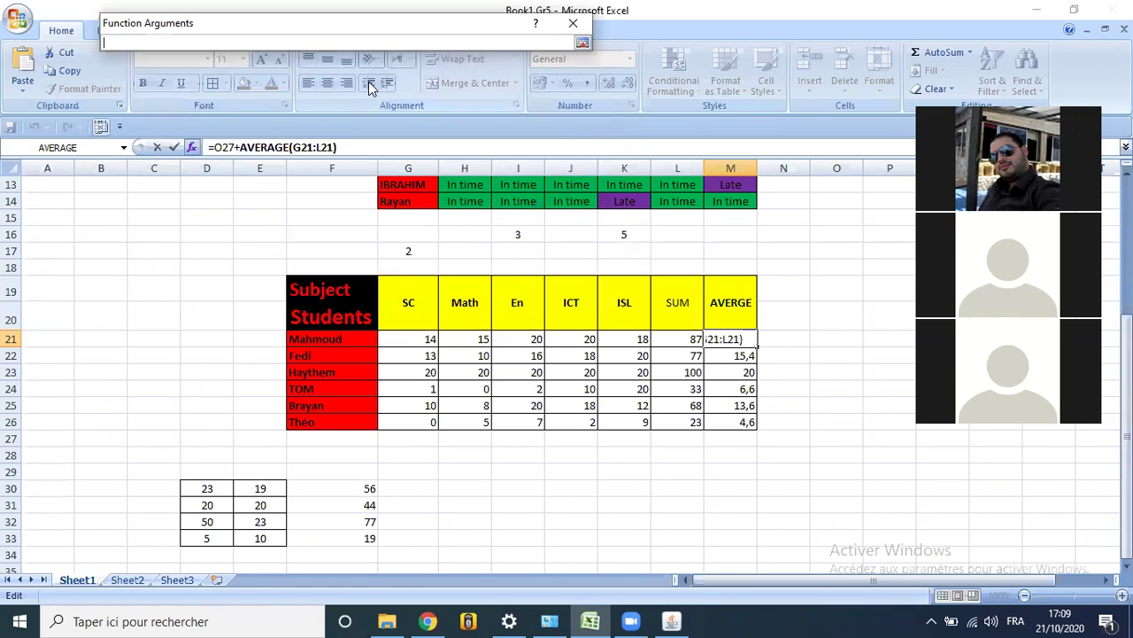
text(5)
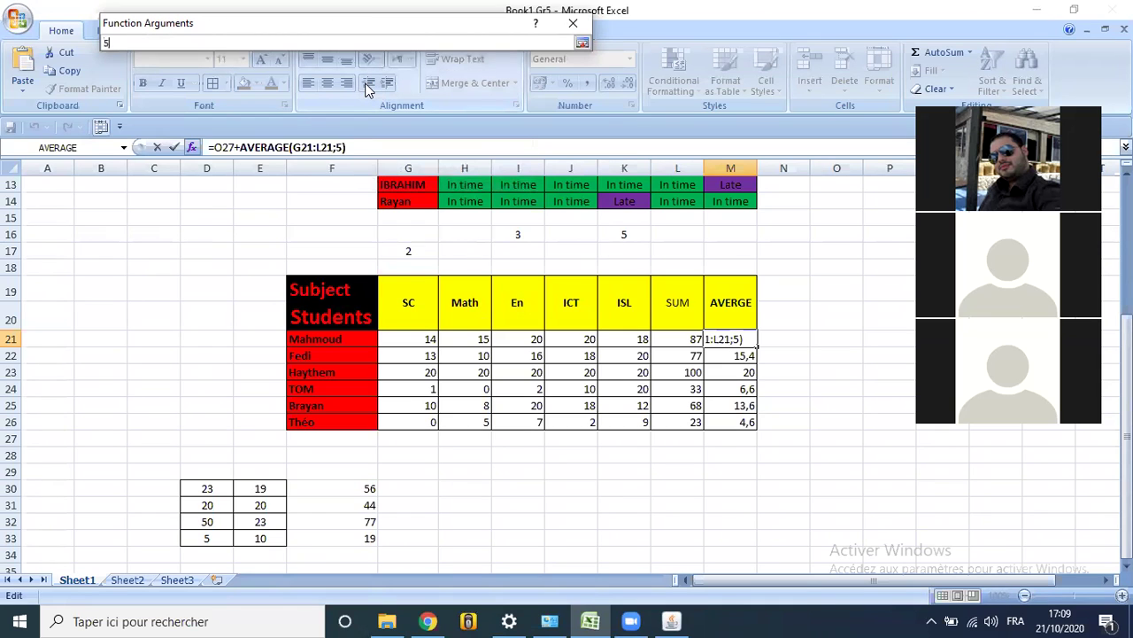
click(582, 43)
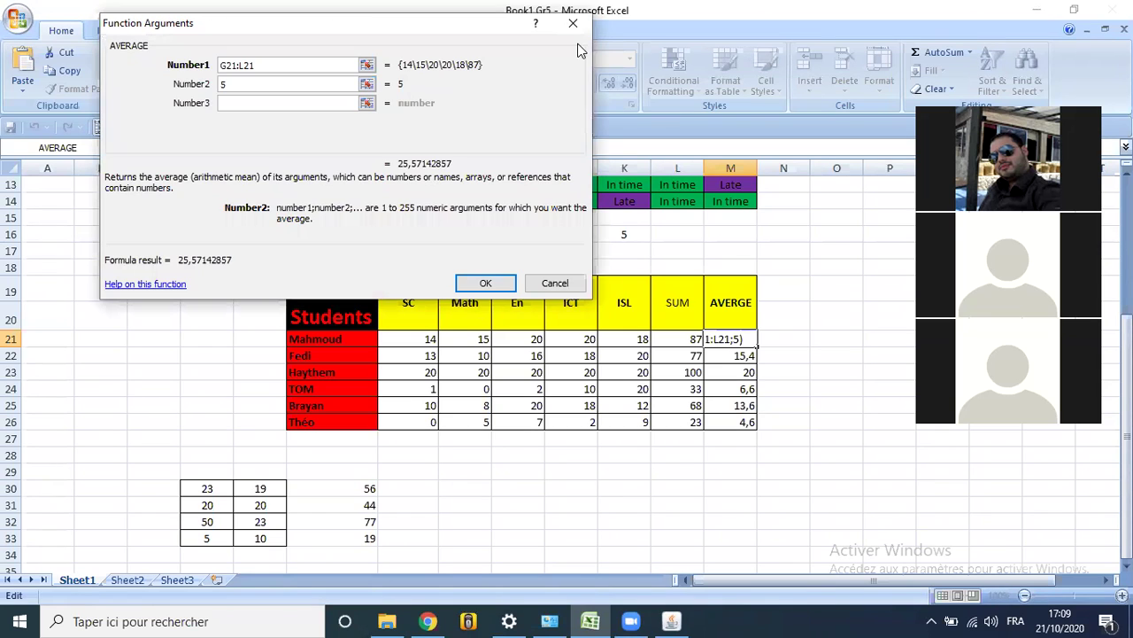
click(485, 283)
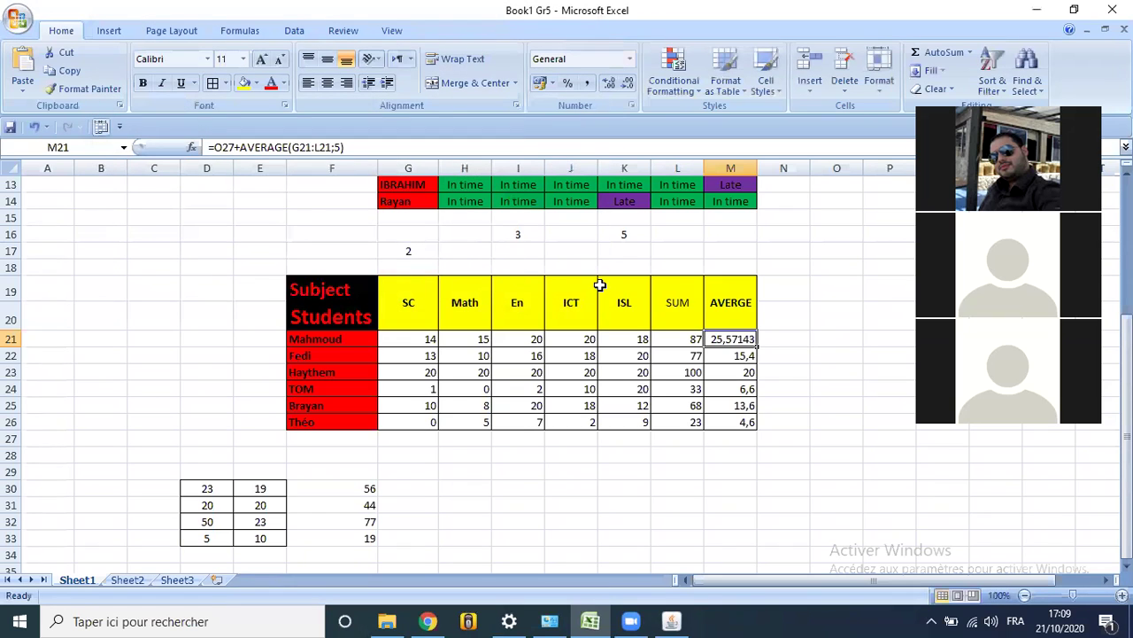
Undo the AVERAGE formula entry in M21, and check the sum formula in L21 and the marks in G21:K21
key(ctrl+z)
click(655, 333)
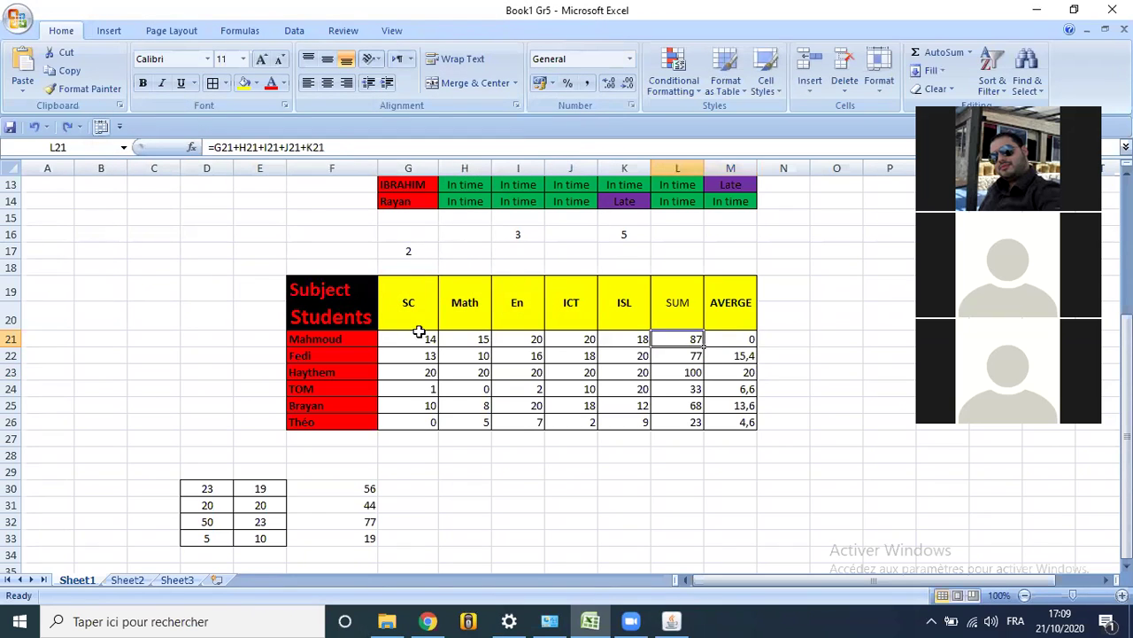
drag(414, 337, 620, 340)
click(630, 373)
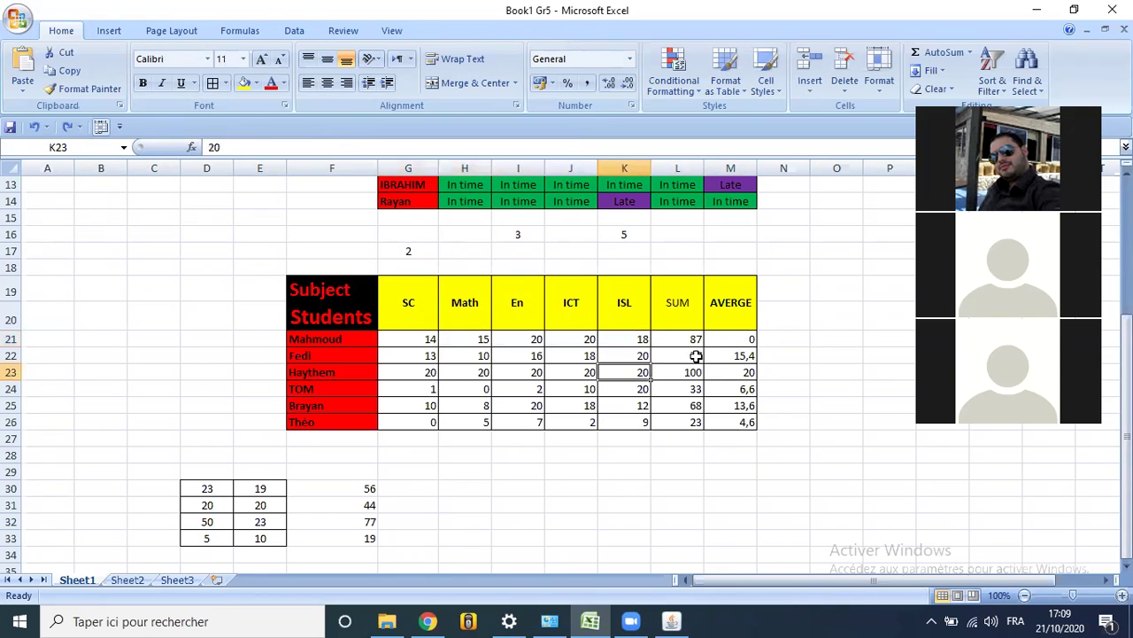
Replace the content of M21 with the formula =L21/5 to average the first student's five marks
click(713, 338)
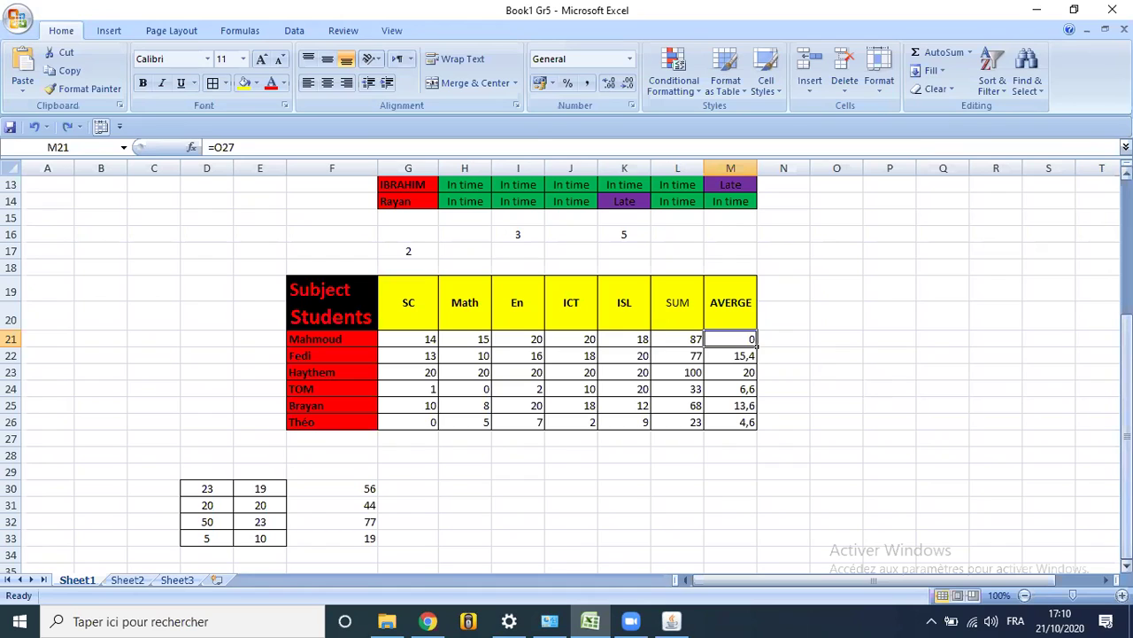
text(=)
key(Escape)
text(=)
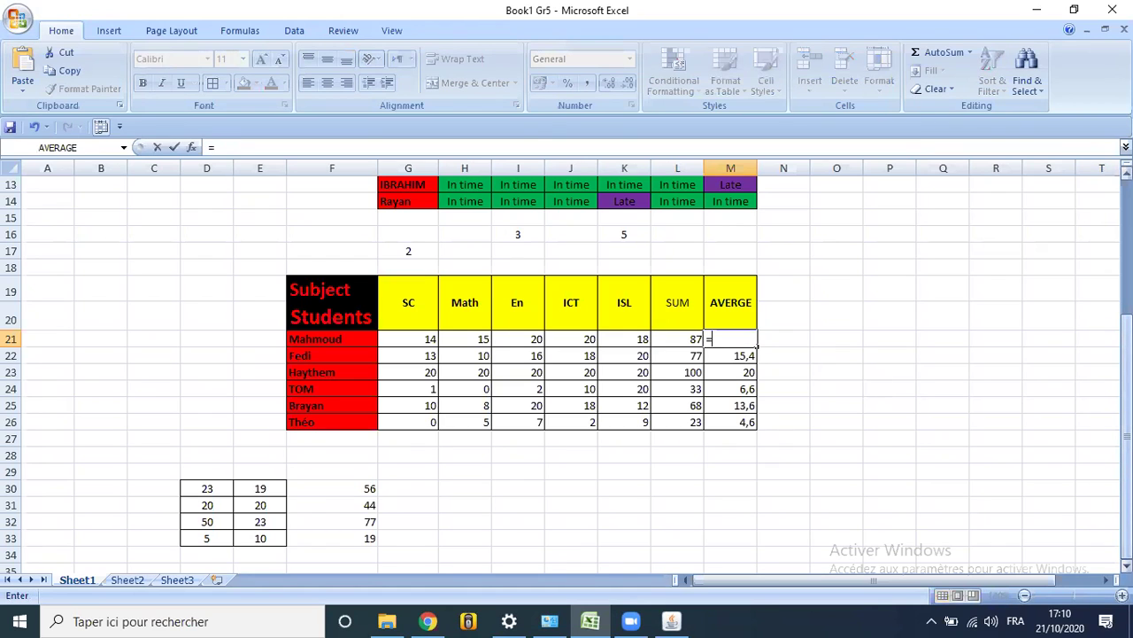
click(691, 339)
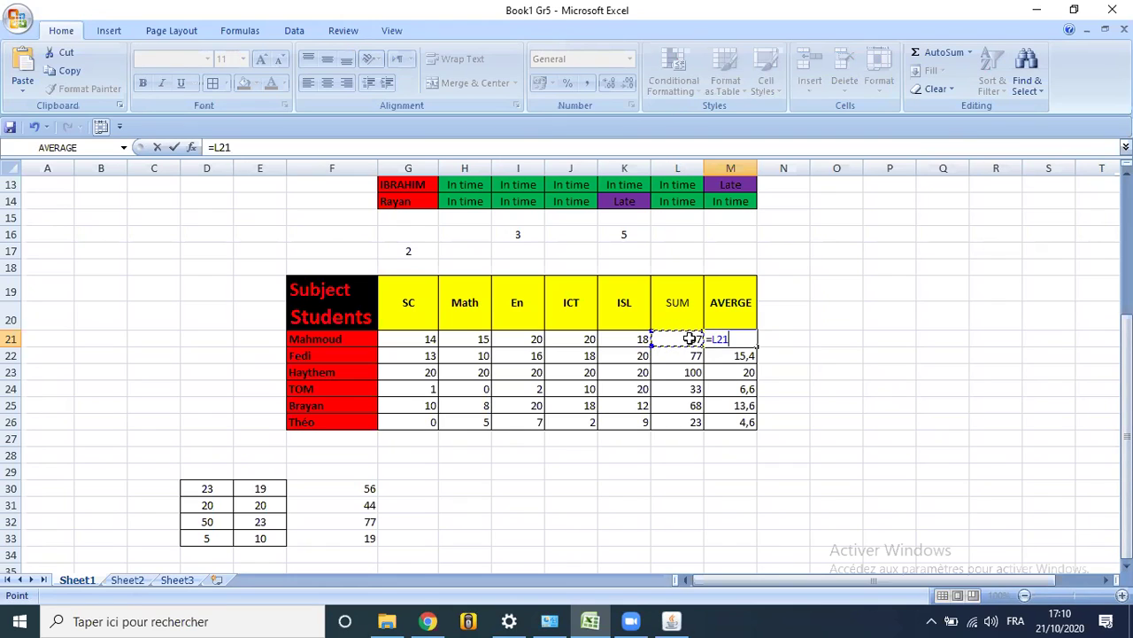
text(/5)
key(Return)
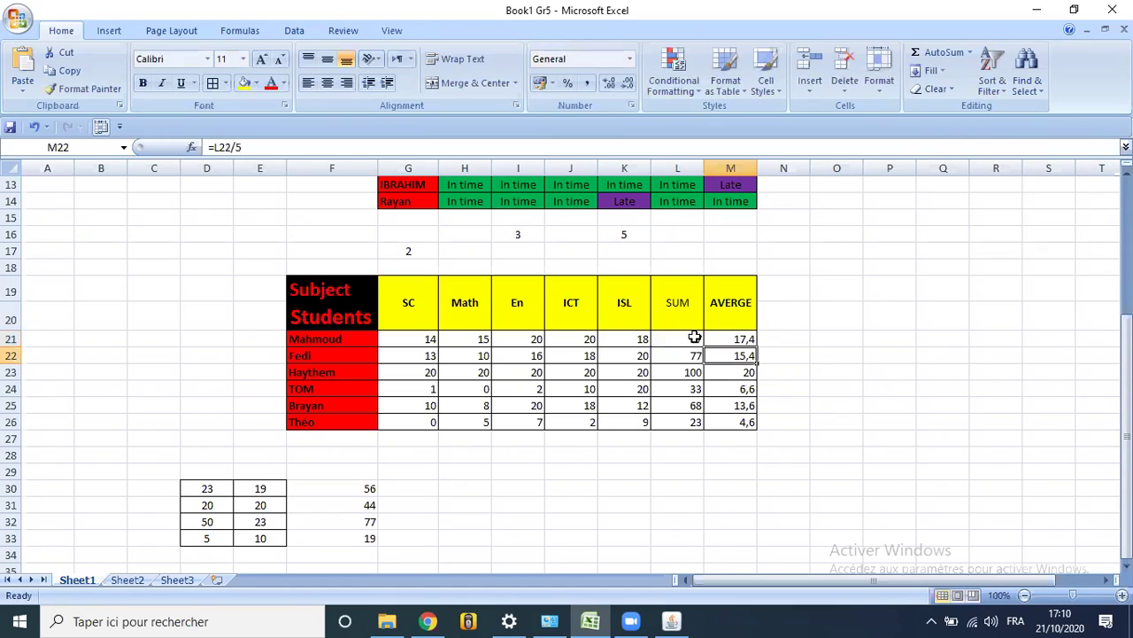
Fill the average formula from M21 down through M26 for the remaining students
click(768, 420)
click(734, 339)
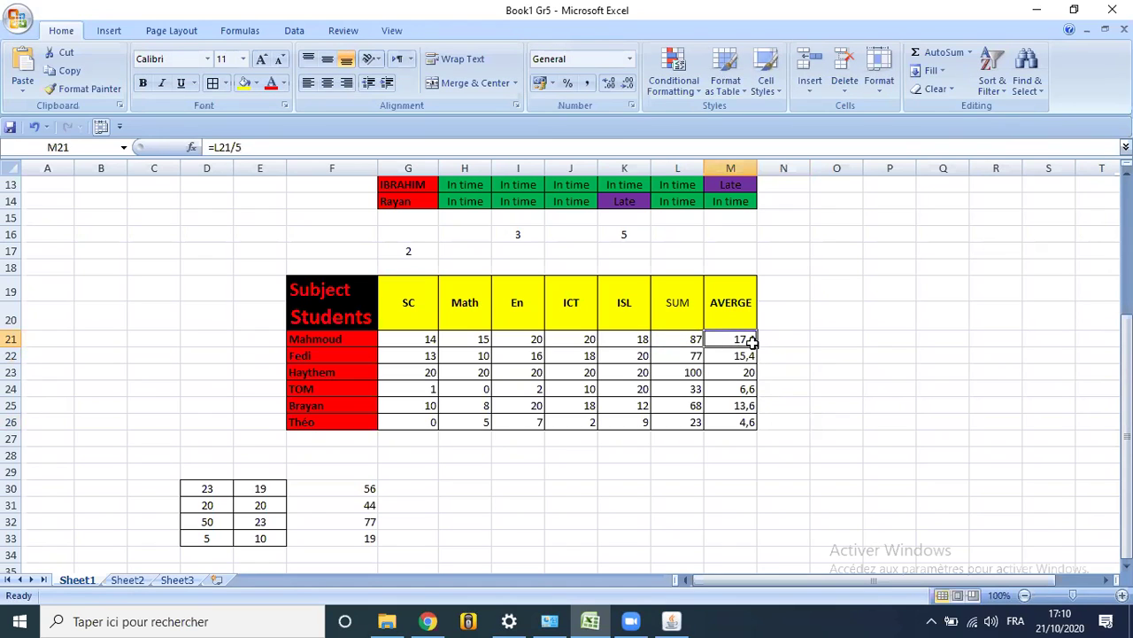
drag(755, 344, 755, 430)
click(783, 404)
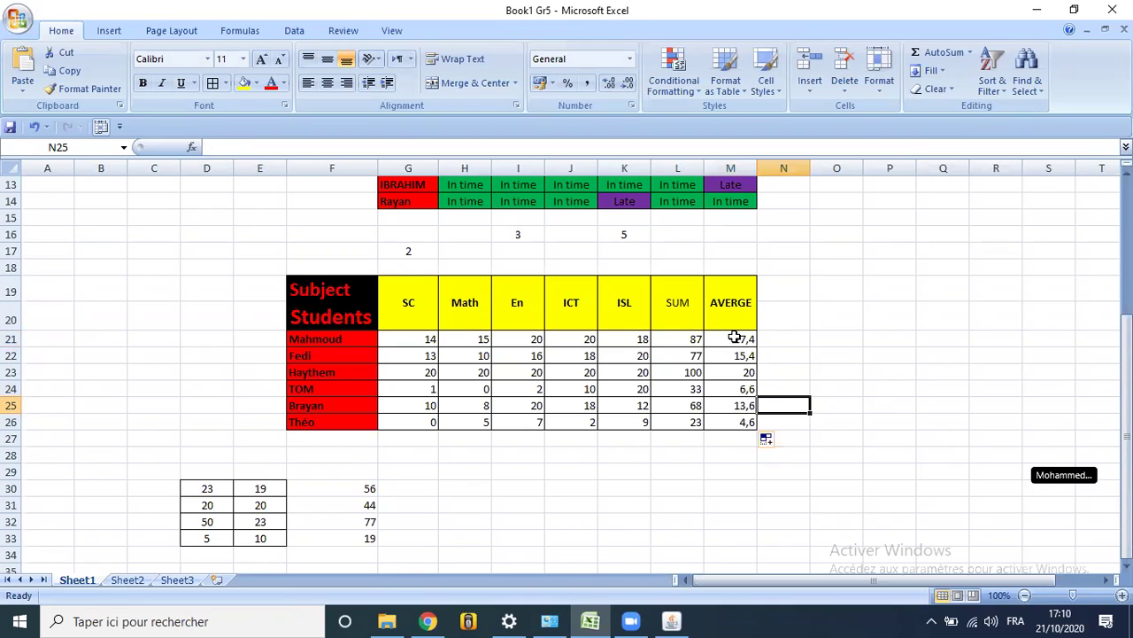
Review the marks and sums in G21:L26 and the average formulas in M21 through M24
drag(402, 338, 696, 423)
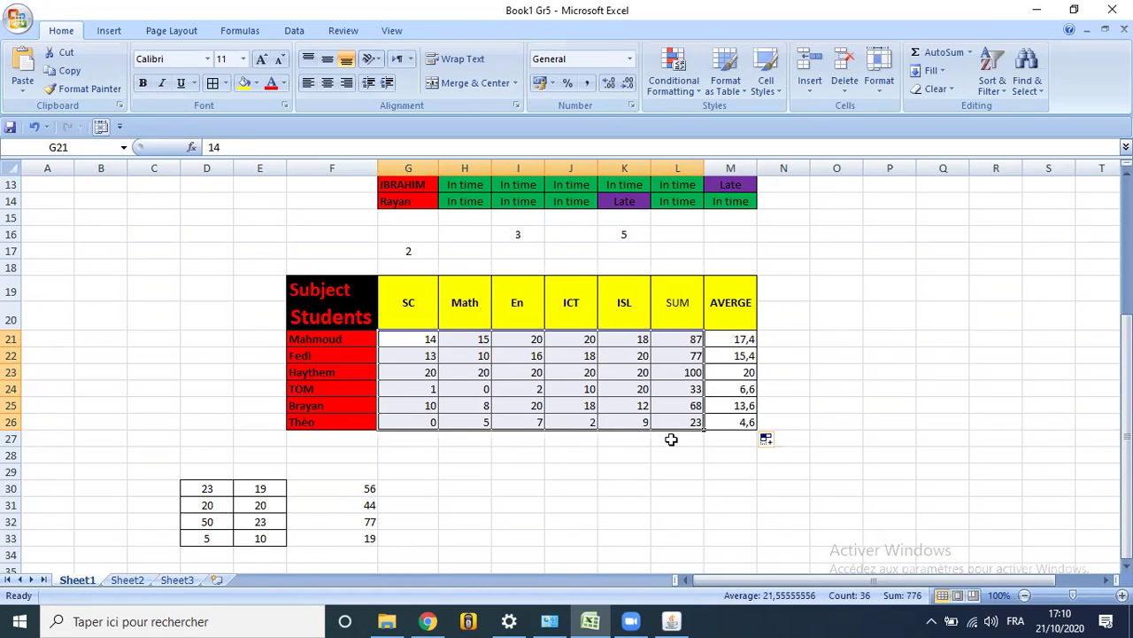
click(717, 339)
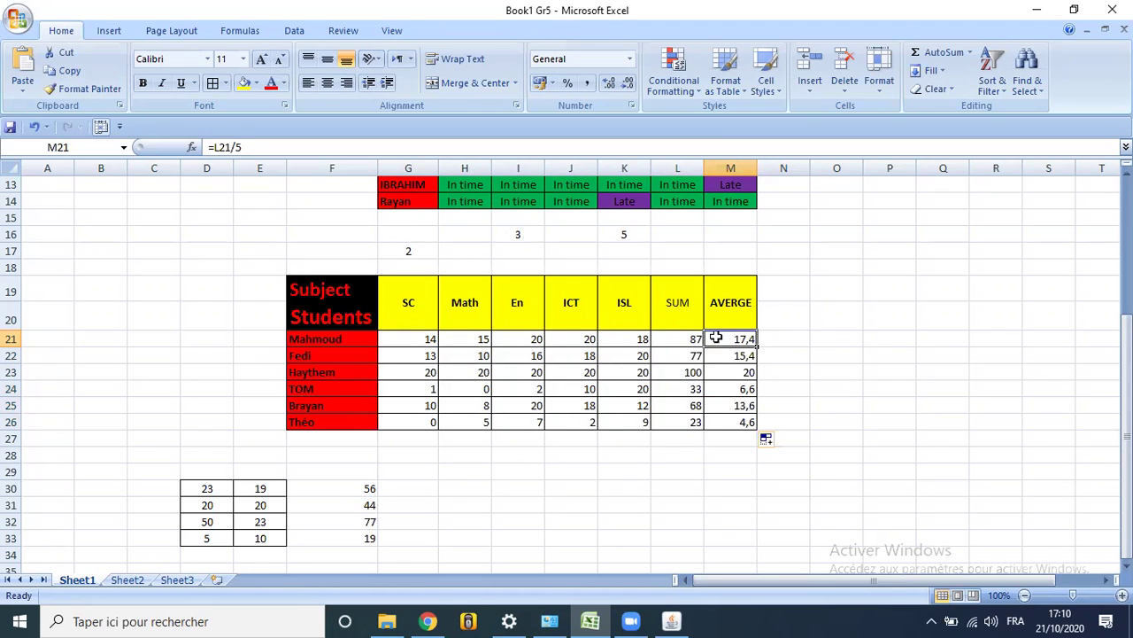
click(724, 355)
click(726, 372)
click(727, 390)
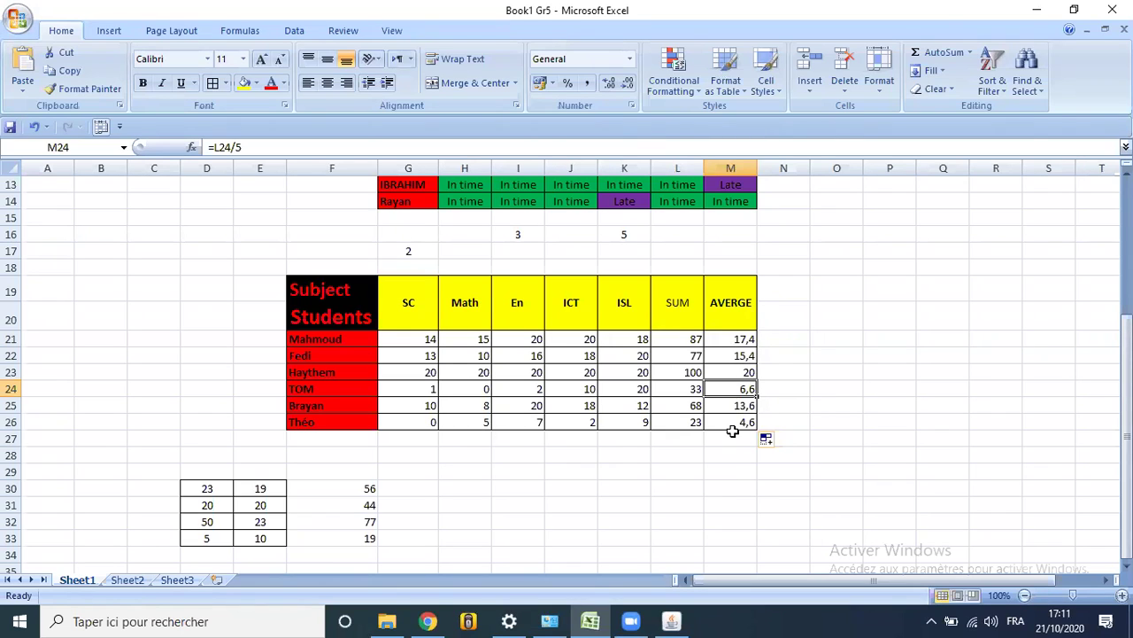
click(740, 450)
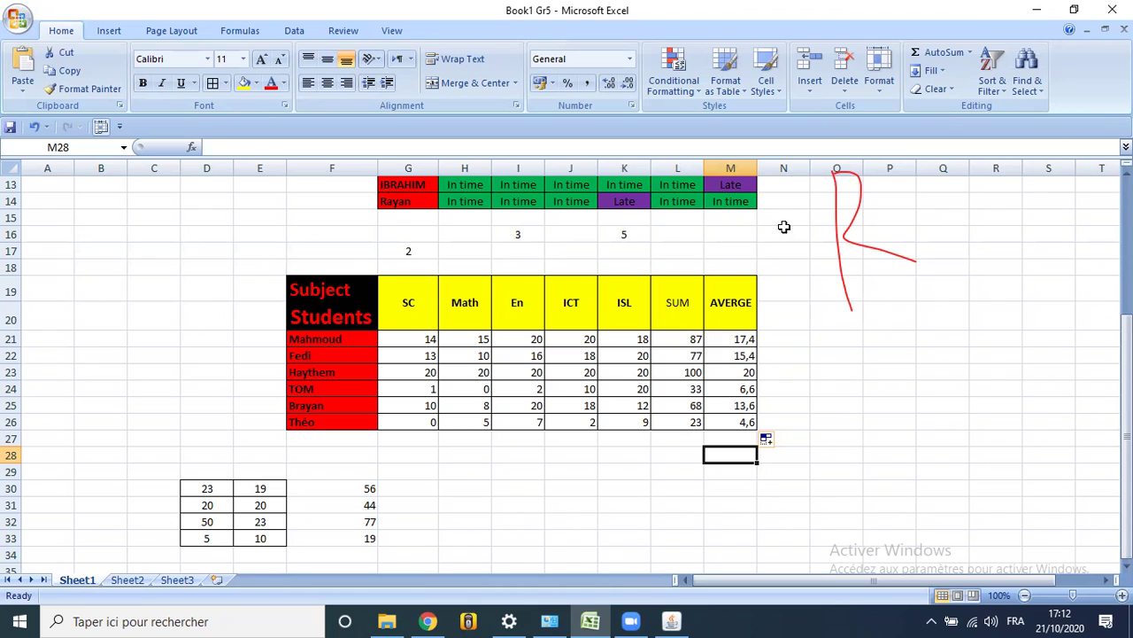
click(838, 140)
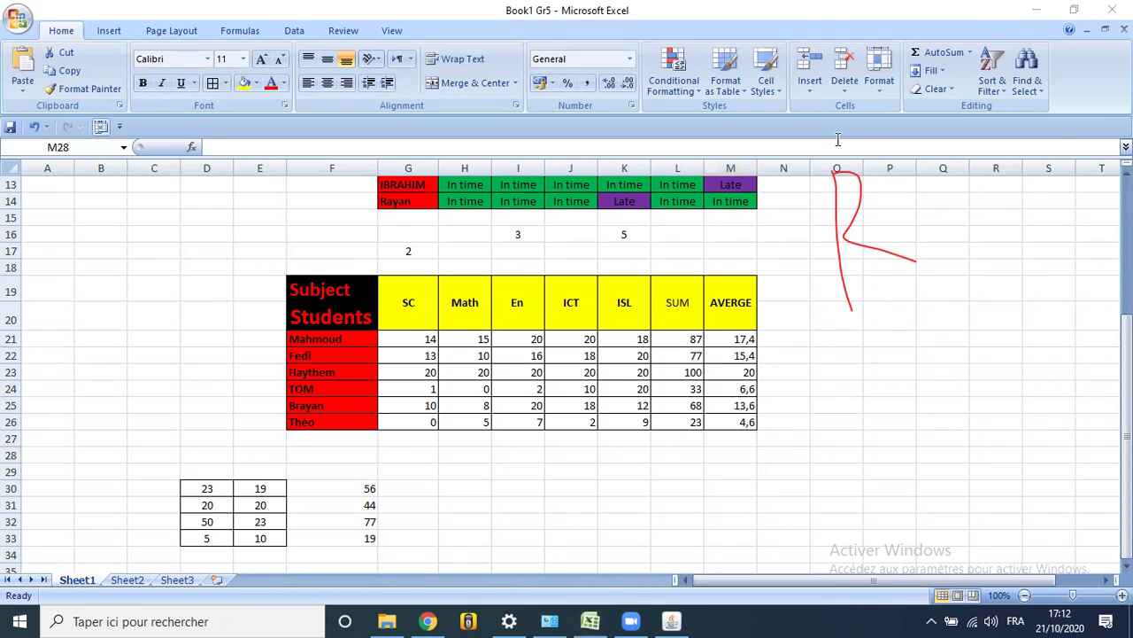